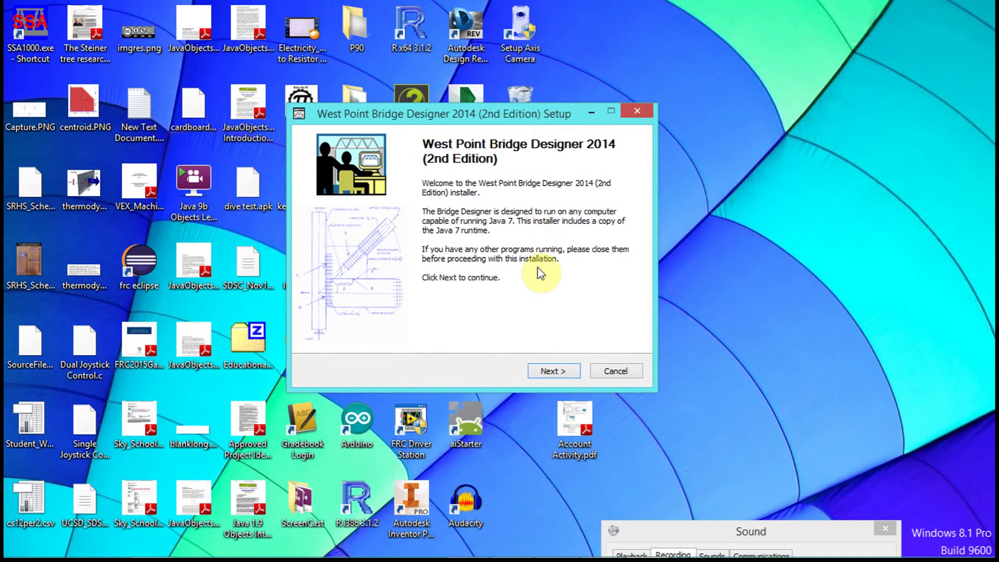
Step: Accept the license and install both components for anyone using the computer, with the default destination and Start Menu folders
{"action": "left_click", "coordinate": [563, 373]}
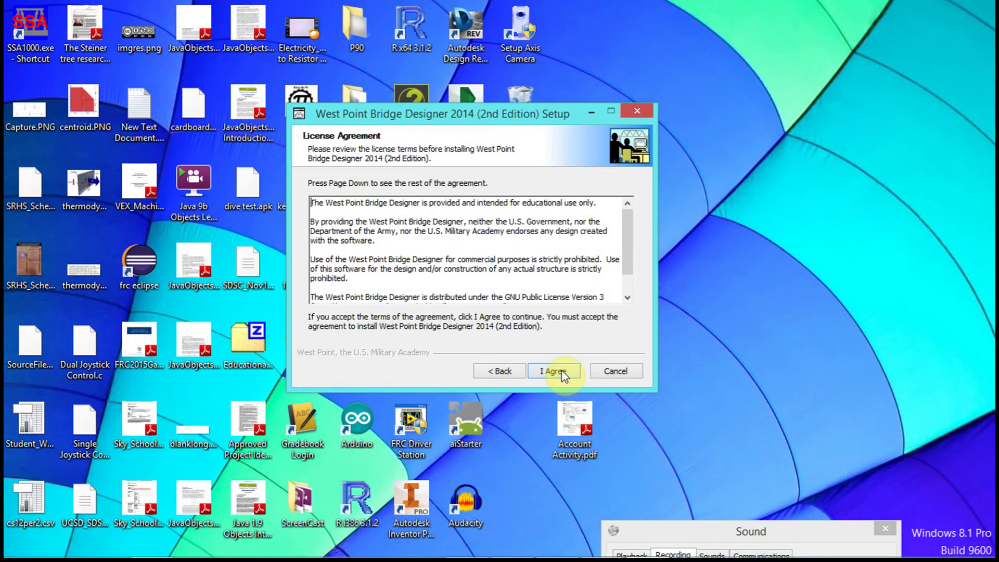
{"action": "left_click", "coordinate": [556, 372]}
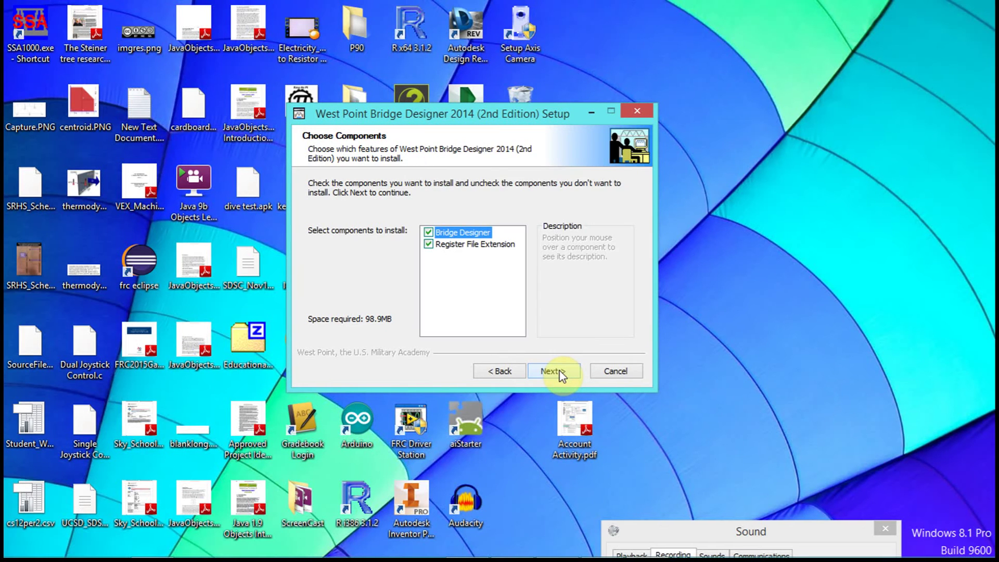
{"action": "left_click", "coordinate": [561, 373]}
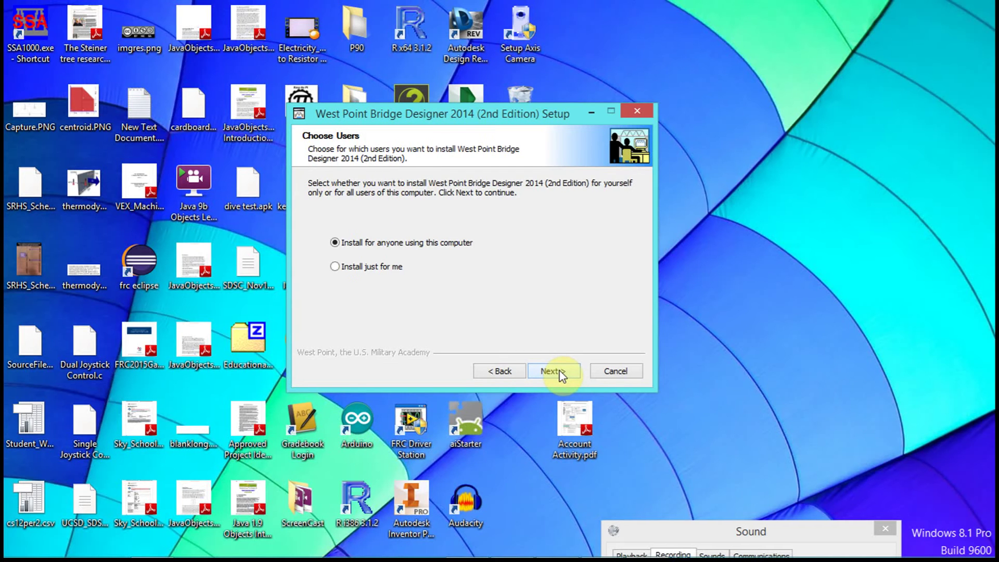
{"action": "left_click", "coordinate": [561, 372]}
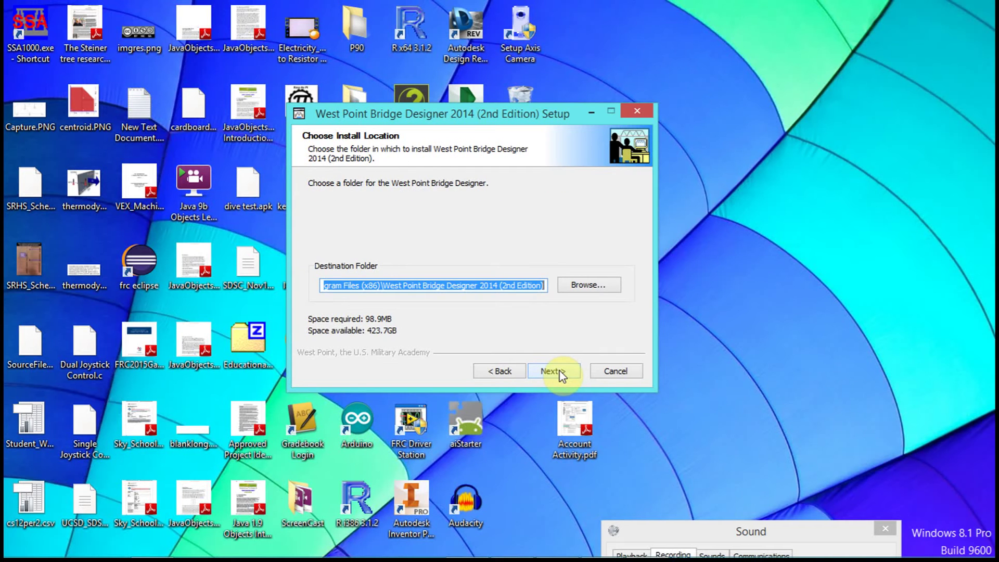
{"action": "left_click", "coordinate": [562, 373]}
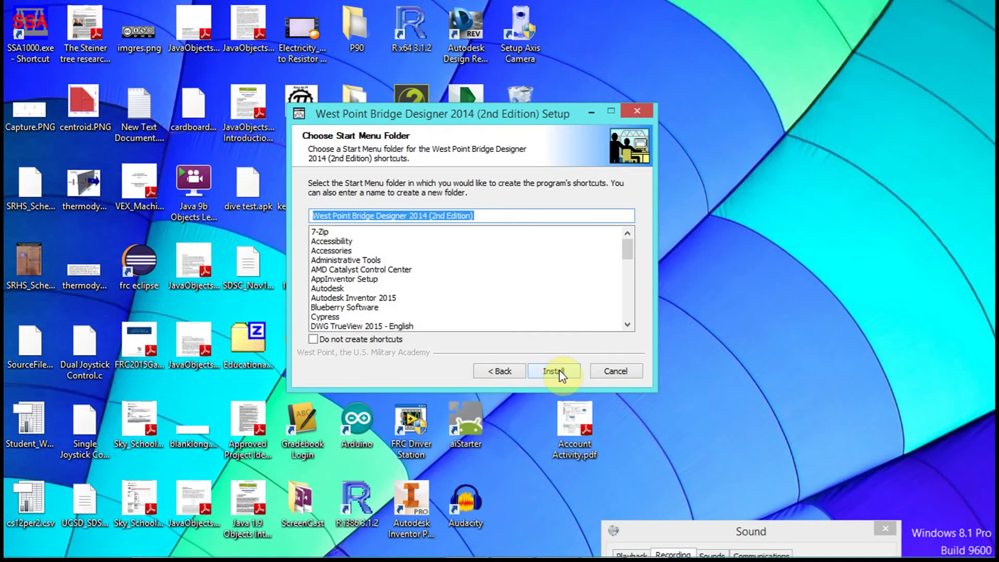
{"action": "left_click", "coordinate": [562, 374]}
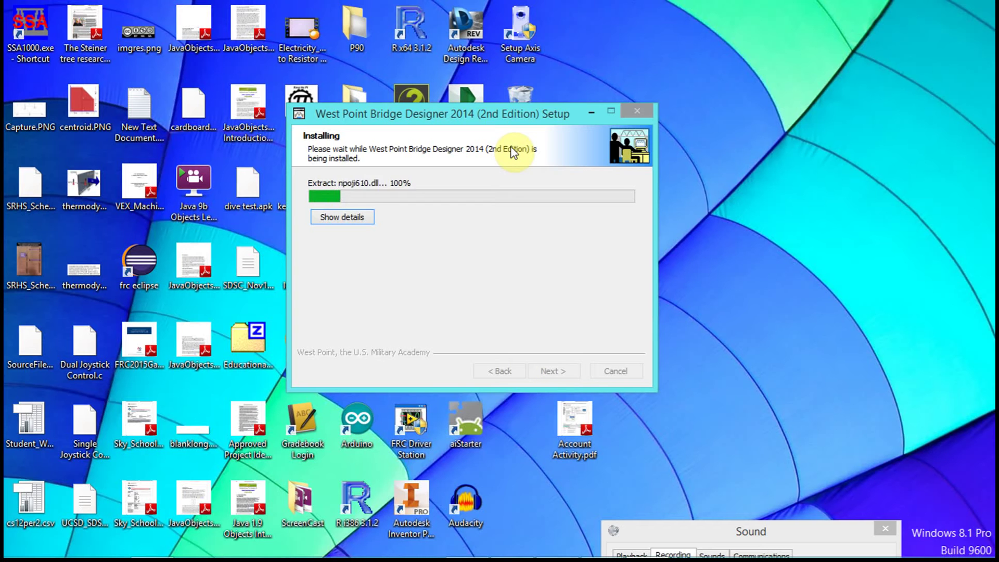
Step: Move the installer aside and recycle the Skype desktop shortcut, cancelling the attempted deletion of Account Activity.pdf
{"action": "left_click_drag", "start_coordinate": [529, 128], "coordinate": [327, 91]}
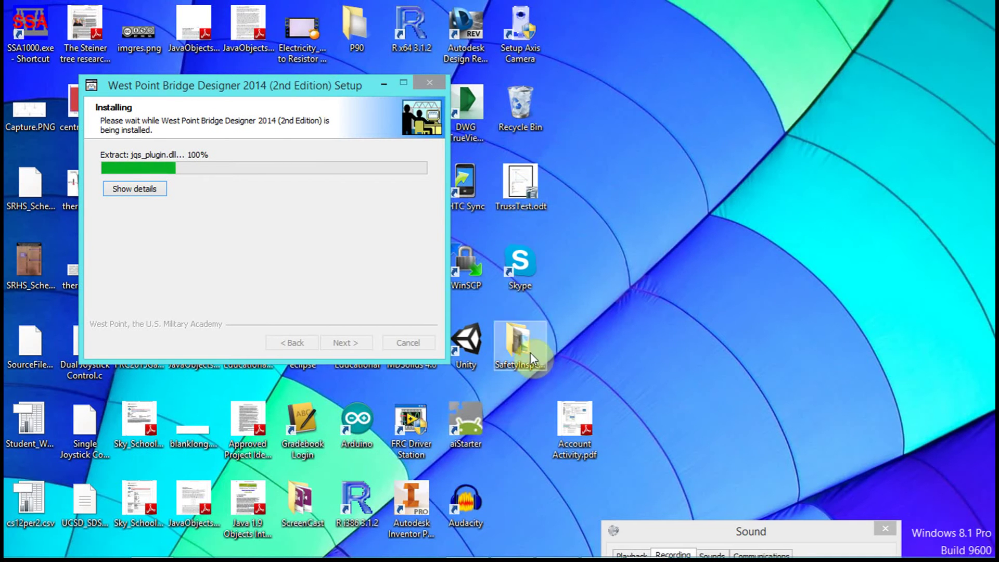
{"action": "left_click_drag", "start_coordinate": [518, 265], "coordinate": [521, 93]}
{"action": "left_click_drag", "start_coordinate": [518, 37], "coordinate": [520, 184]}
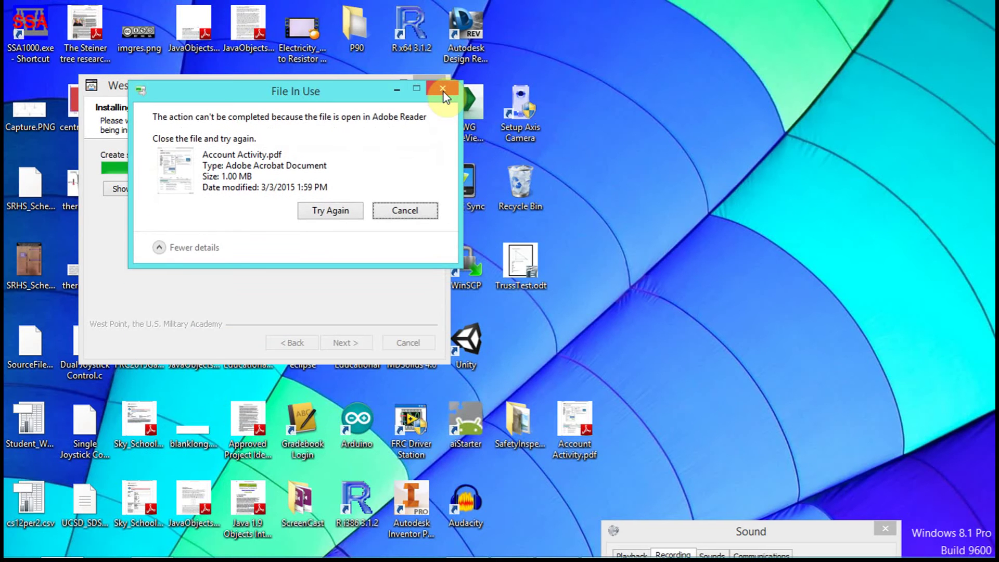
{"action": "left_click", "coordinate": [406, 215]}
Step: Finish the installation with the option to run the program enabled, and agree to continue past the hardware check
{"action": "left_click_drag", "start_coordinate": [308, 86], "coordinate": [497, 102]}
{"action": "left_click", "coordinate": [408, 225]}
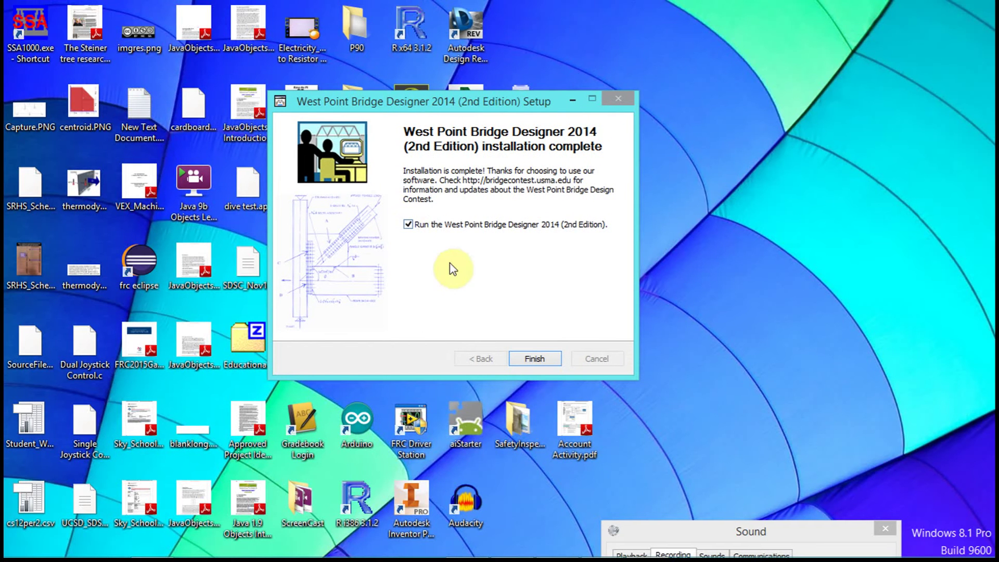
{"action": "left_click", "coordinate": [541, 360]}
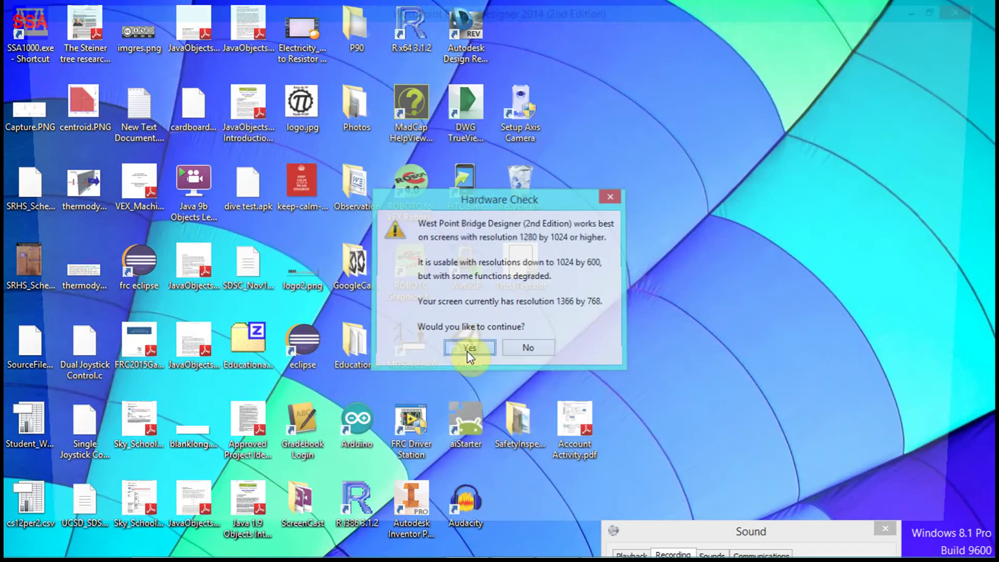
{"action": "left_click", "coordinate": [468, 349]}
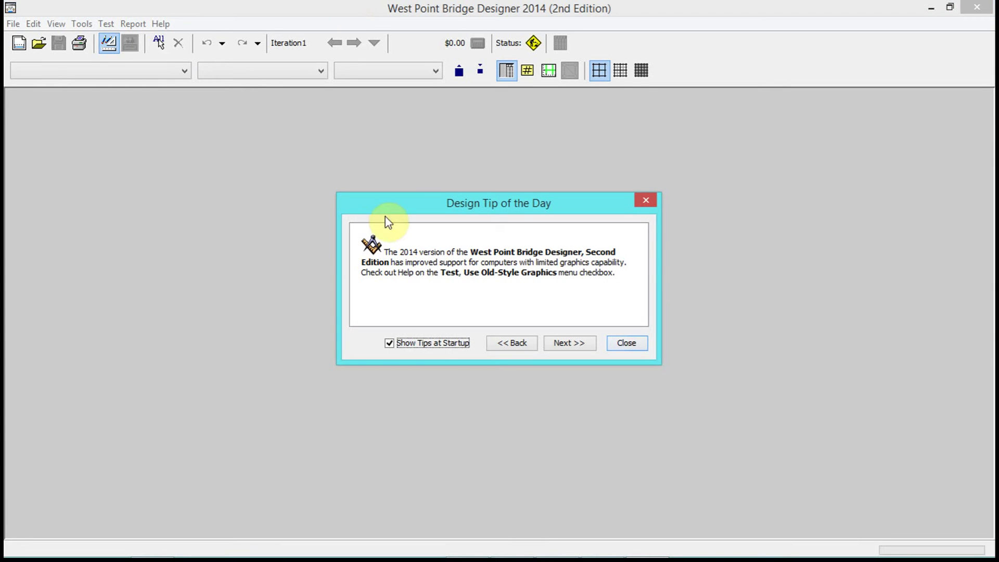
Step: Disable design tips at startup and begin a new bridge design without participating in a local contest
{"action": "left_click", "coordinate": [388, 344]}
{"action": "left_click", "coordinate": [642, 345]}
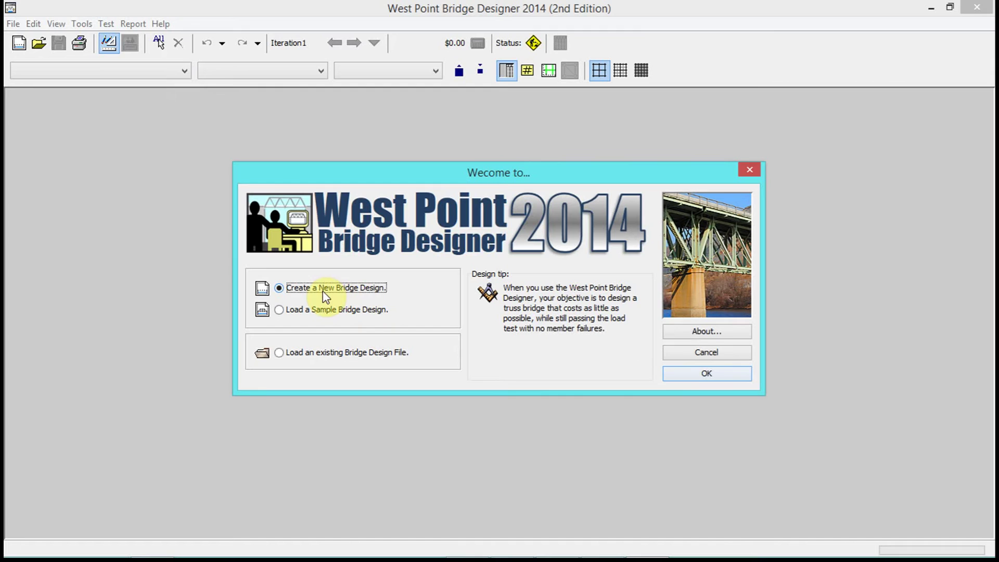
{"action": "left_click", "coordinate": [697, 379]}
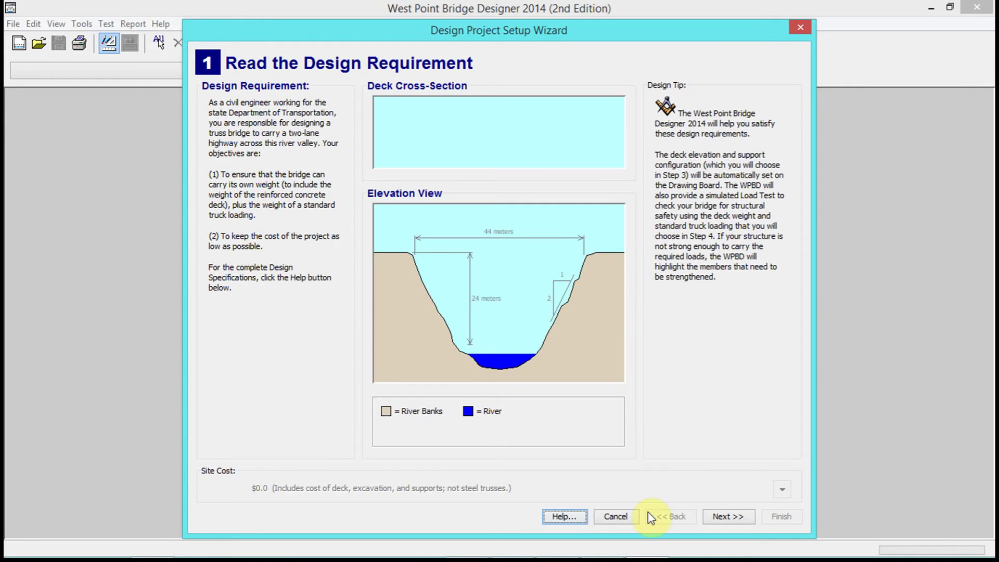
{"action": "left_click", "coordinate": [742, 516]}
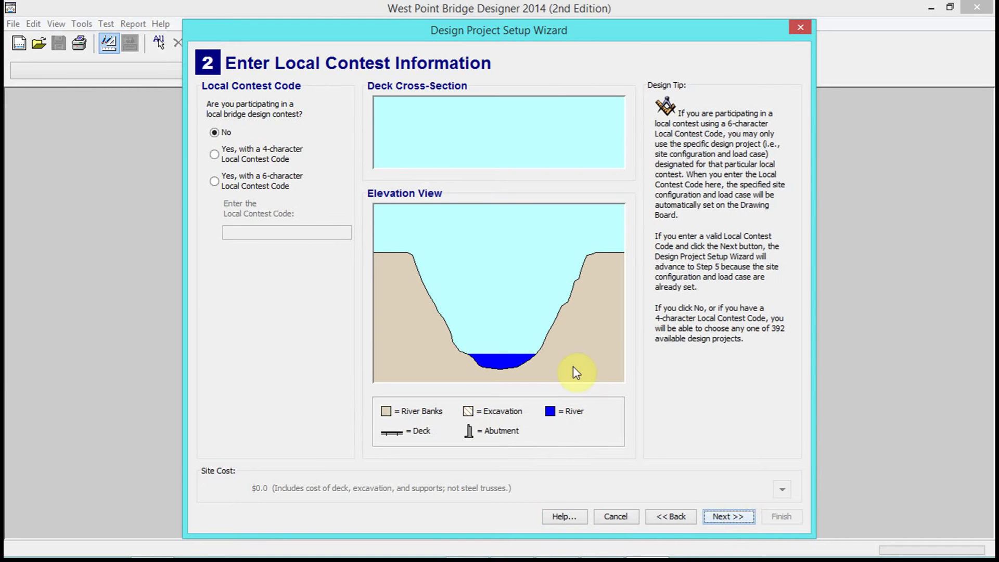
{"action": "left_click", "coordinate": [731, 517]}
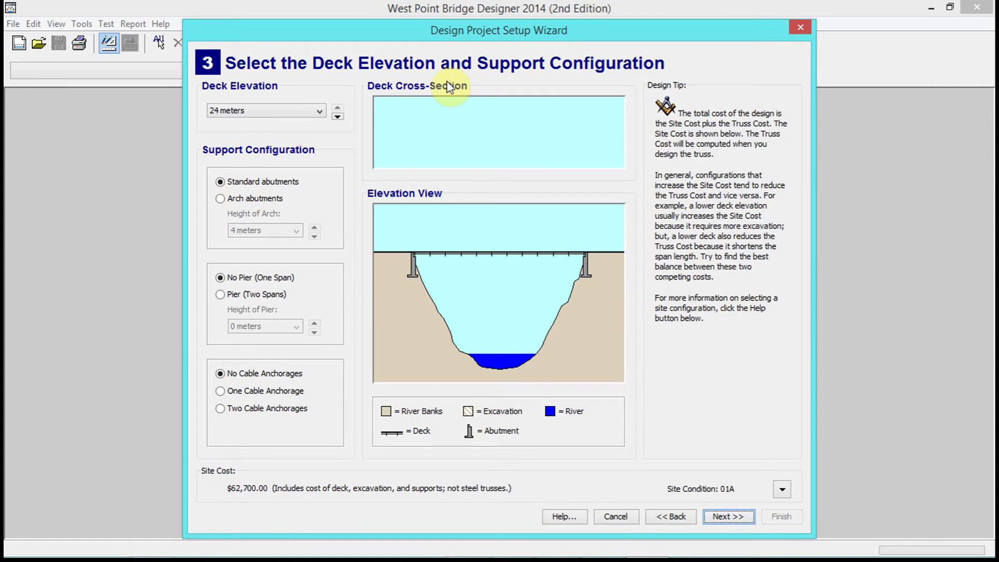
Step: Try a deck elevation of 4 meters and arch abutments, restoring 24 meters and standard abutments
{"action": "left_click", "coordinate": [273, 118]}
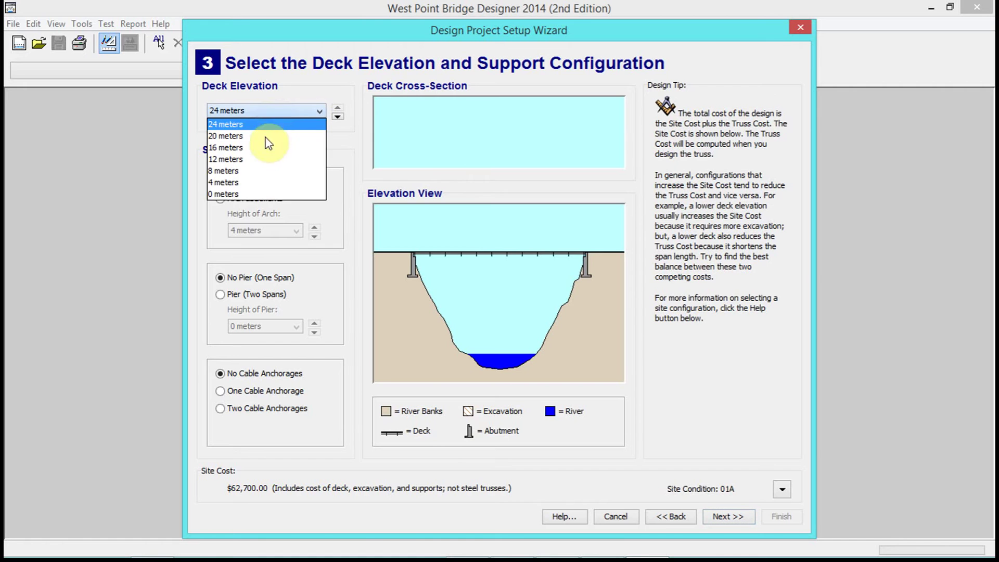
{"action": "left_click", "coordinate": [264, 183]}
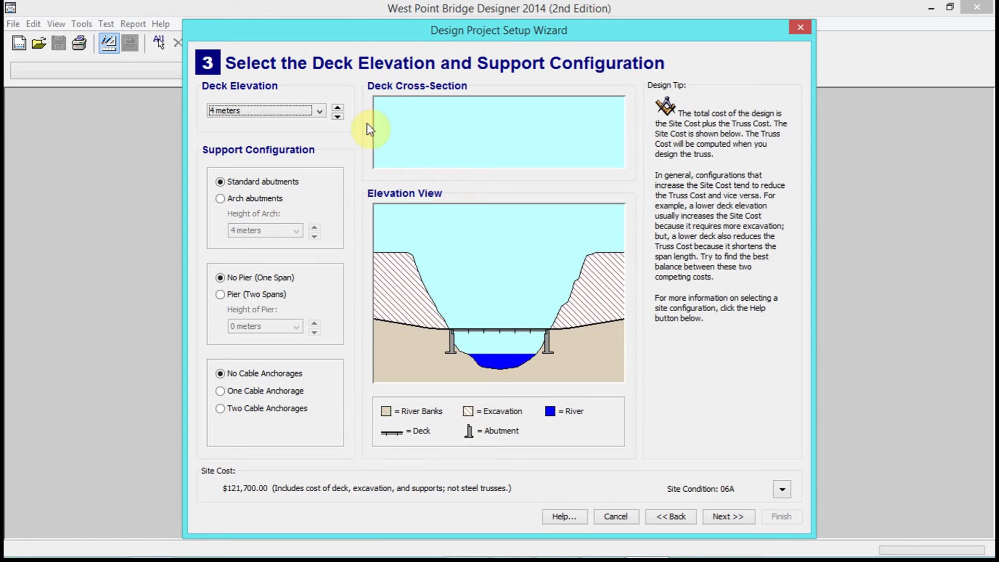
{"action": "left_click", "coordinate": [321, 111]}
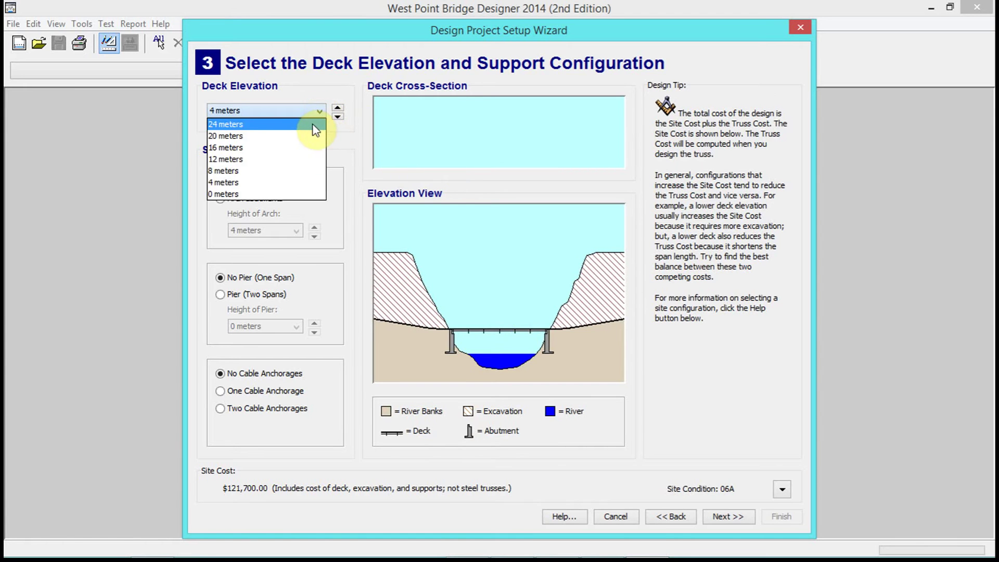
{"action": "left_click", "coordinate": [315, 124]}
{"action": "left_click", "coordinate": [219, 200]}
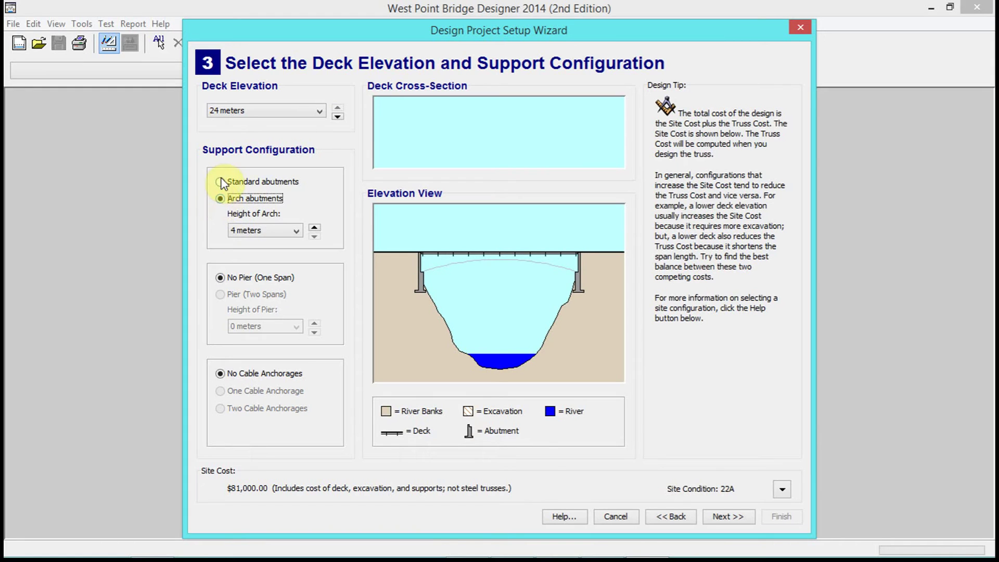
{"action": "left_click", "coordinate": [220, 181]}
Step: Try a two-span configuration with a 20-meter-high pier, and return to no pier
{"action": "left_click", "coordinate": [220, 294]}
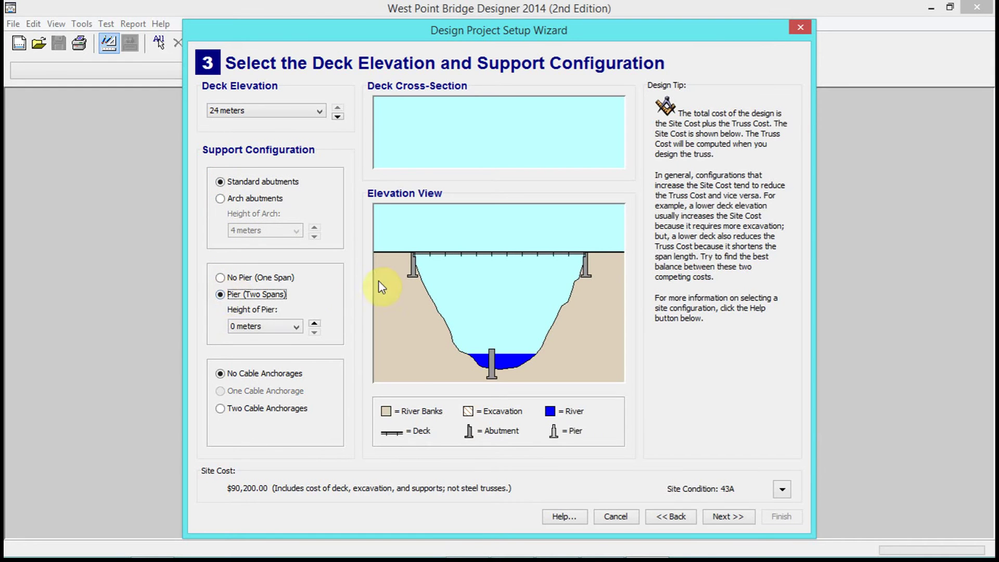
{"action": "left_click", "coordinate": [296, 327]}
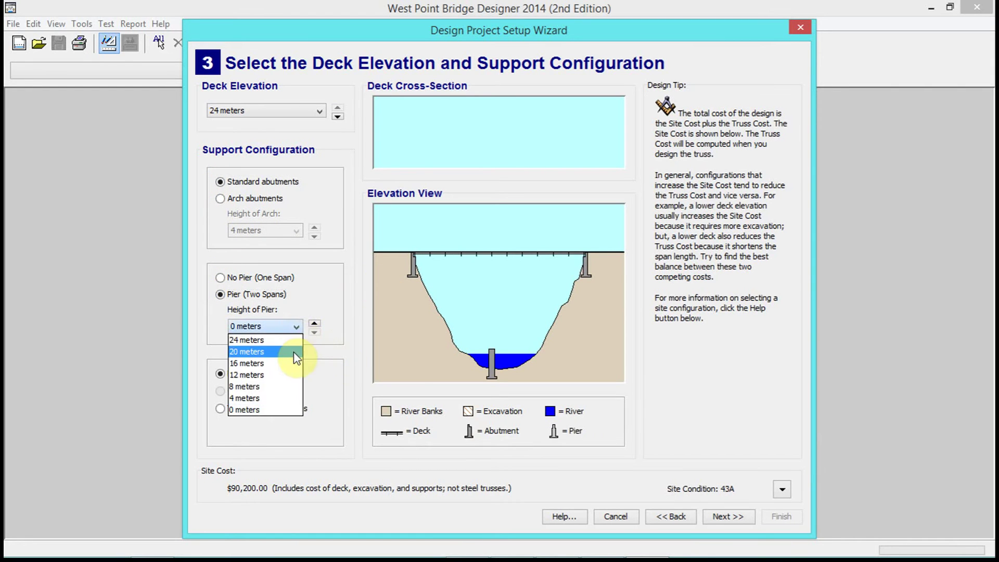
{"action": "left_click", "coordinate": [299, 357]}
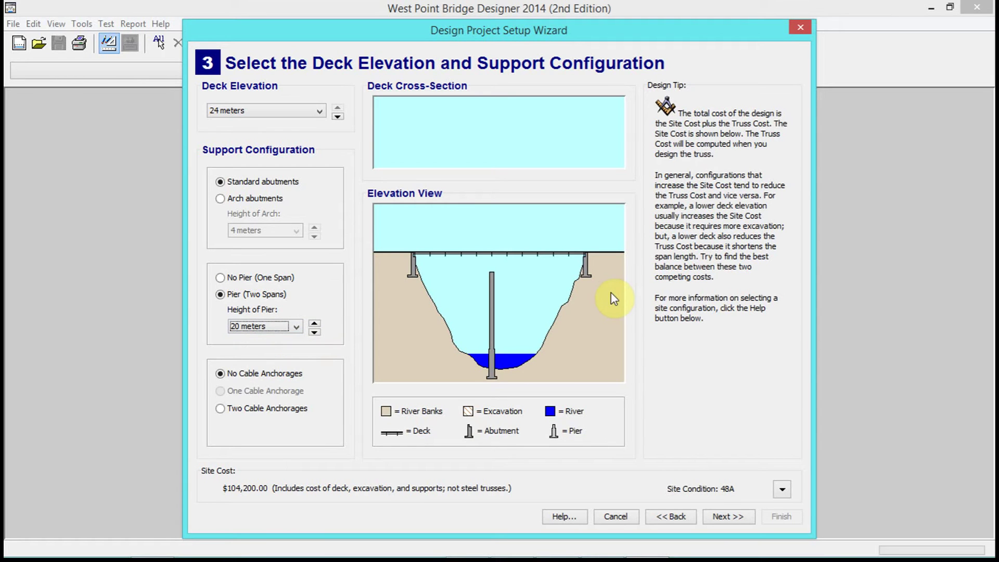
{"action": "left_click", "coordinate": [223, 278]}
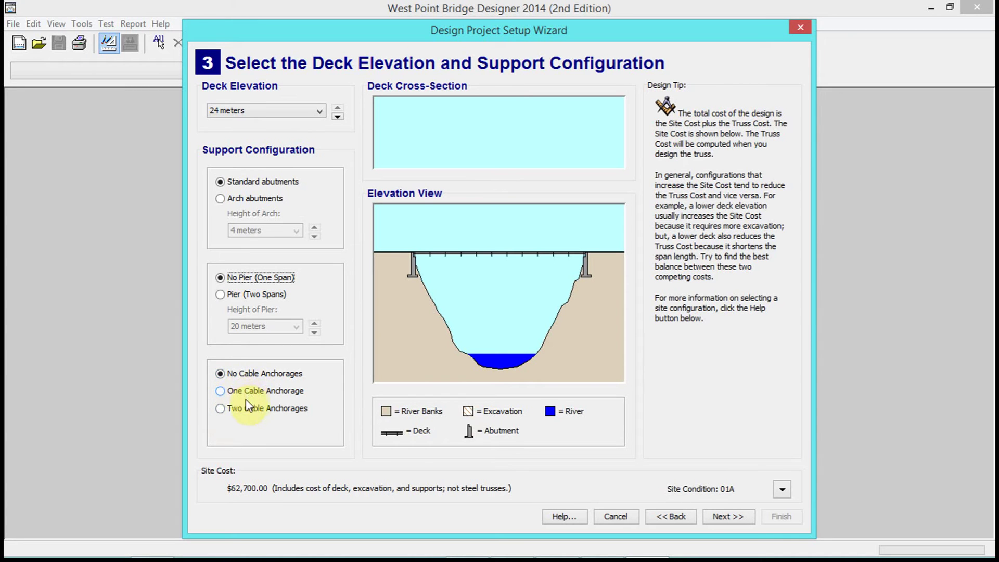
Step: Compare the one, two and no cable anchorage options, and choose two cable anchorages
{"action": "left_click", "coordinate": [221, 394]}
{"action": "left_click", "coordinate": [221, 408]}
{"action": "left_click", "coordinate": [220, 374]}
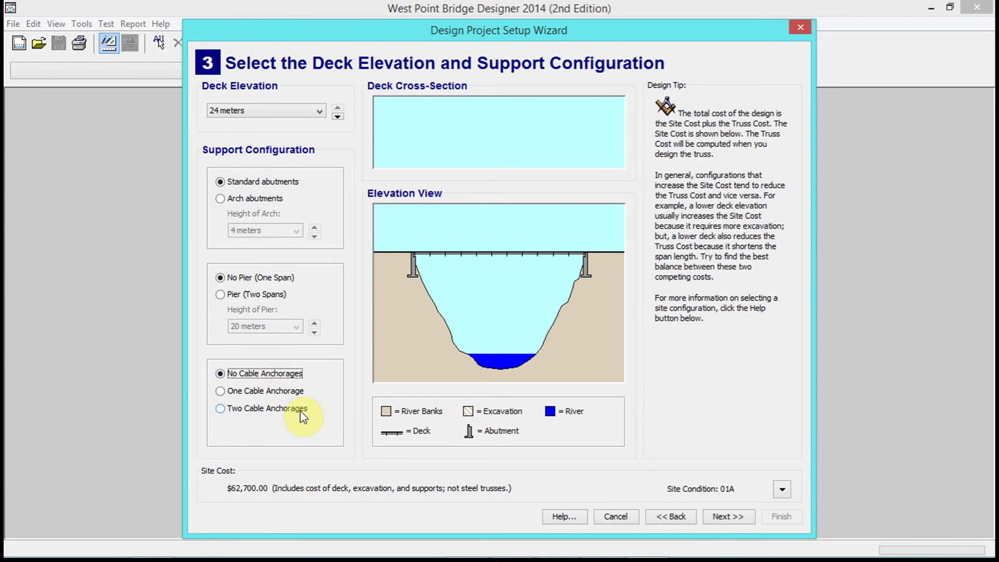
{"action": "left_click", "coordinate": [221, 409]}
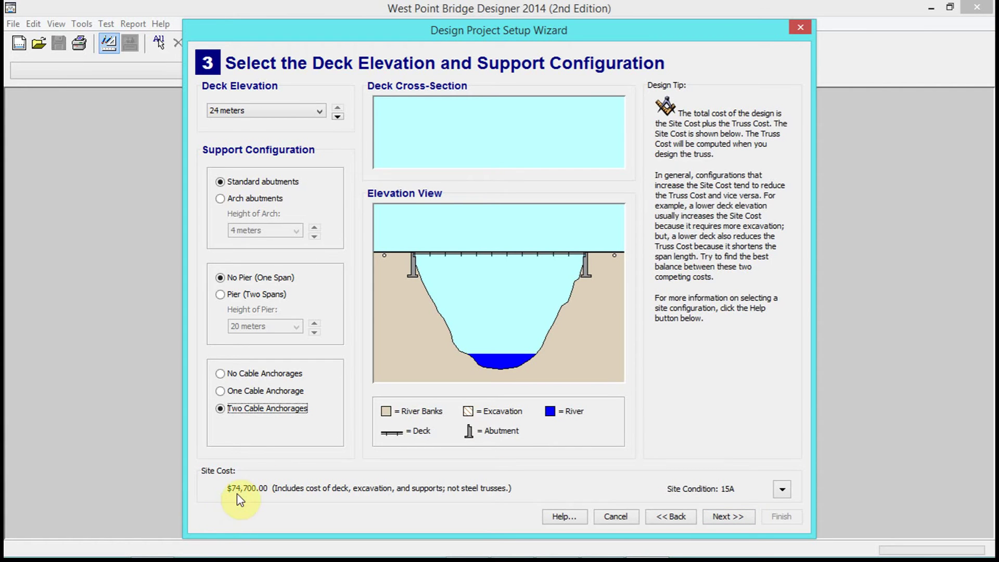
{"action": "left_click", "coordinate": [220, 374]}
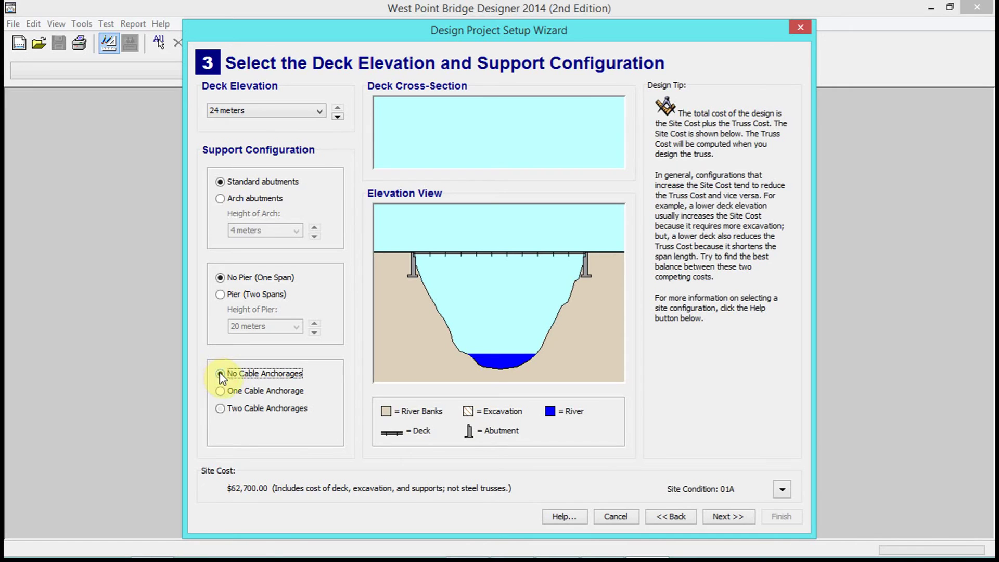
{"action": "left_click", "coordinate": [221, 409]}
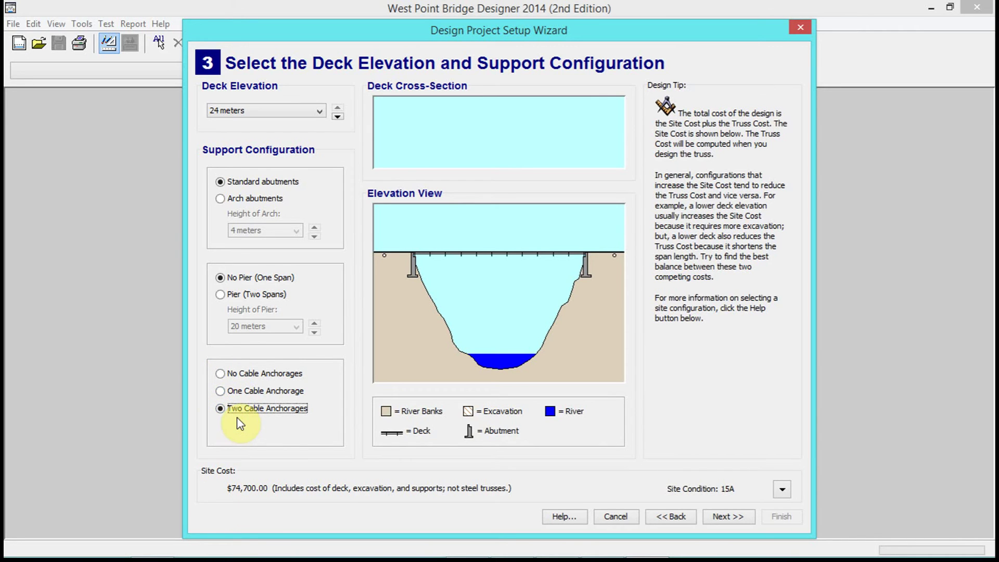
Step: Try a two-span pier with its height set to 0 meters alongside the cable anchorages, and return to no pier
{"action": "left_click", "coordinate": [221, 295]}
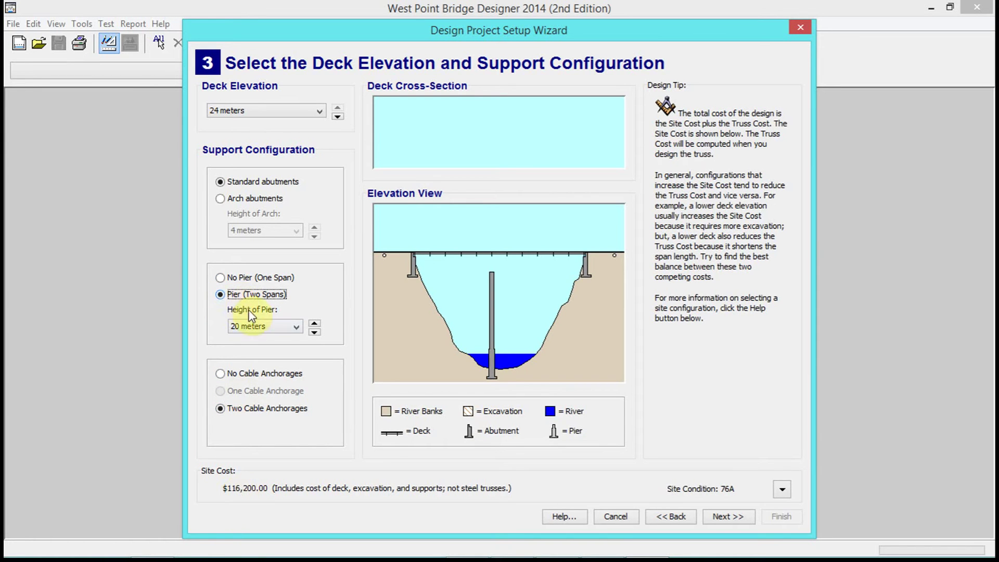
{"action": "left_click", "coordinate": [258, 326]}
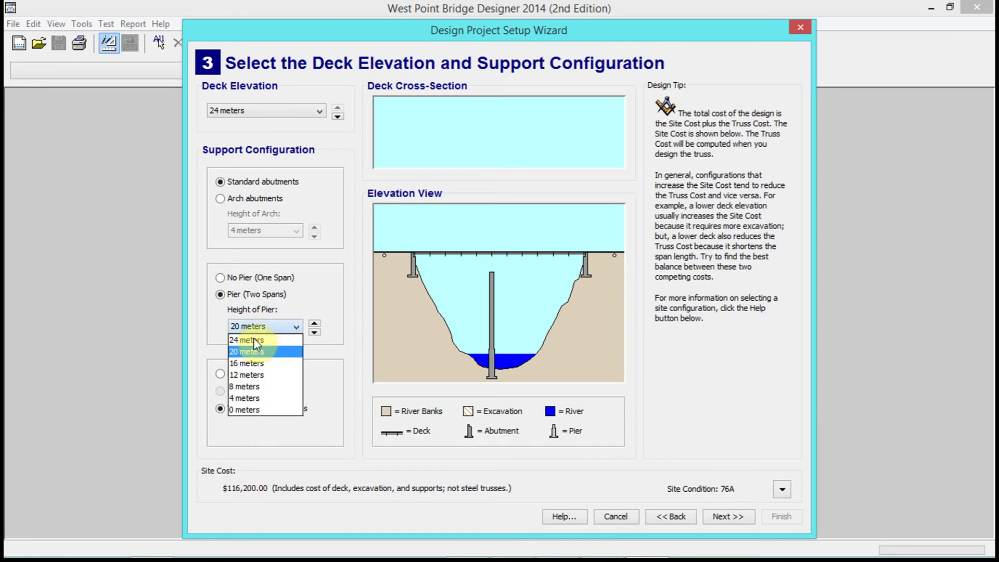
{"action": "left_click", "coordinate": [260, 410]}
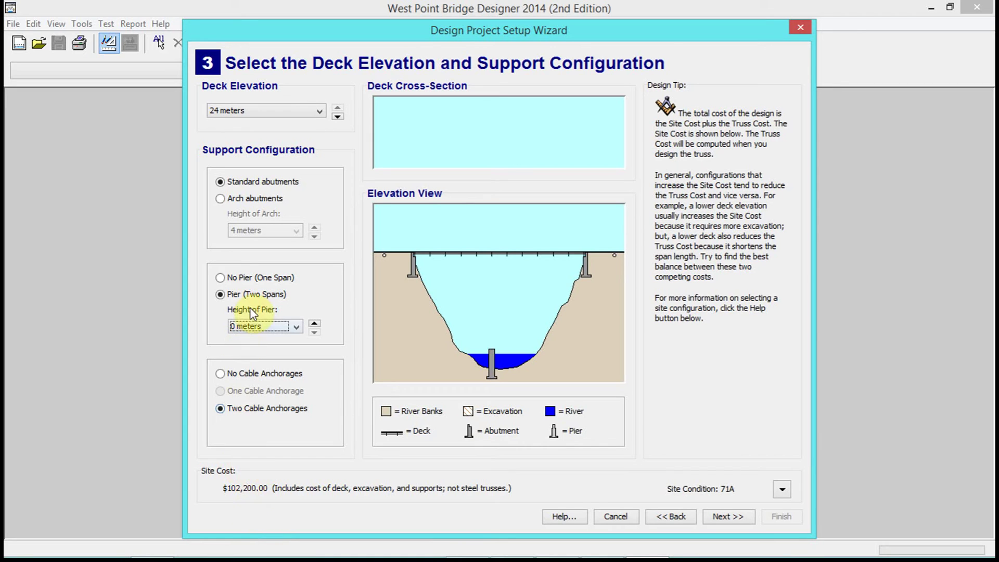
{"action": "left_click", "coordinate": [221, 278]}
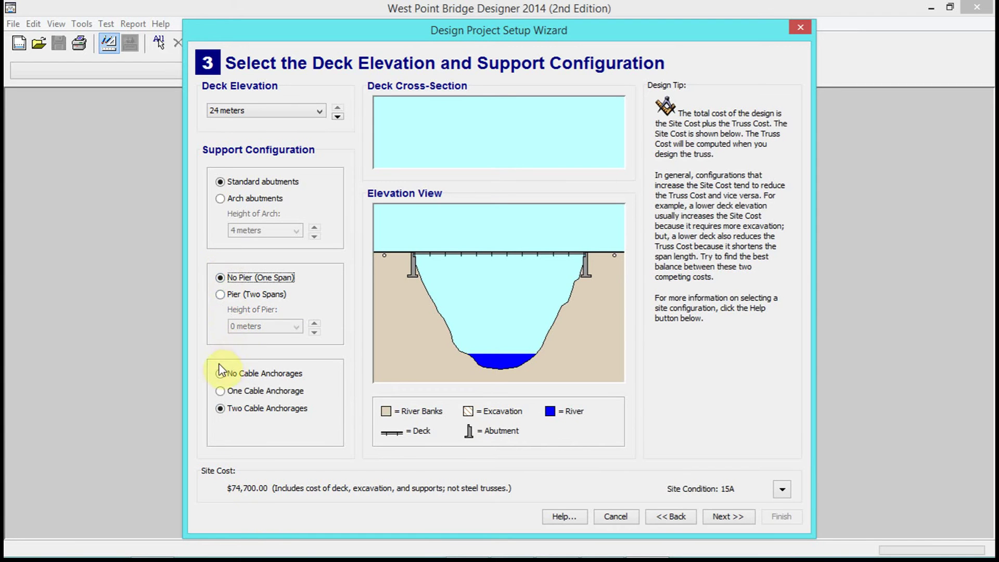
Step: Advance to the deck and loading options, try the alternatives, and settle on medium-strength concrete with the standard 225 kN truck
{"action": "left_click", "coordinate": [731, 518]}
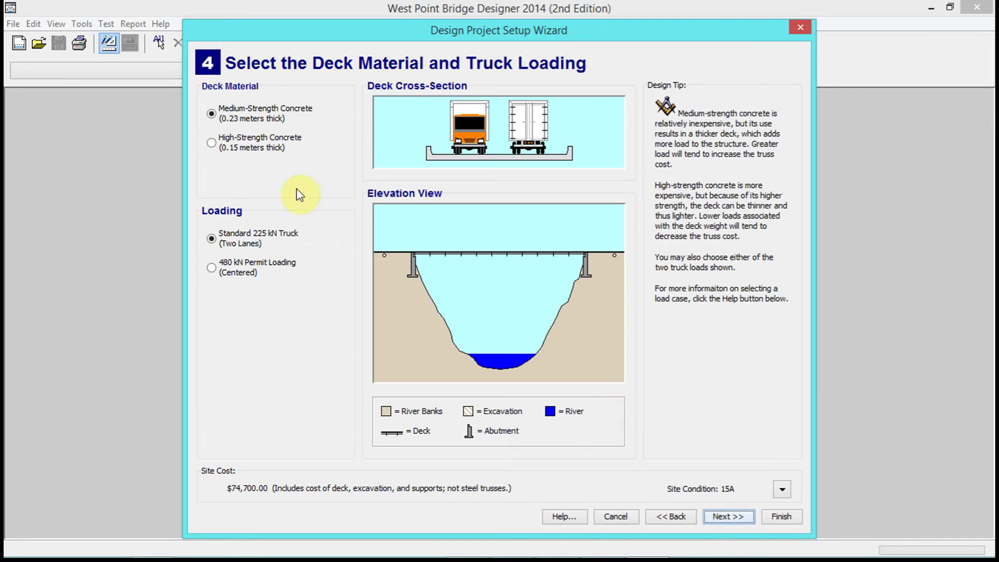
{"action": "left_click", "coordinate": [258, 150]}
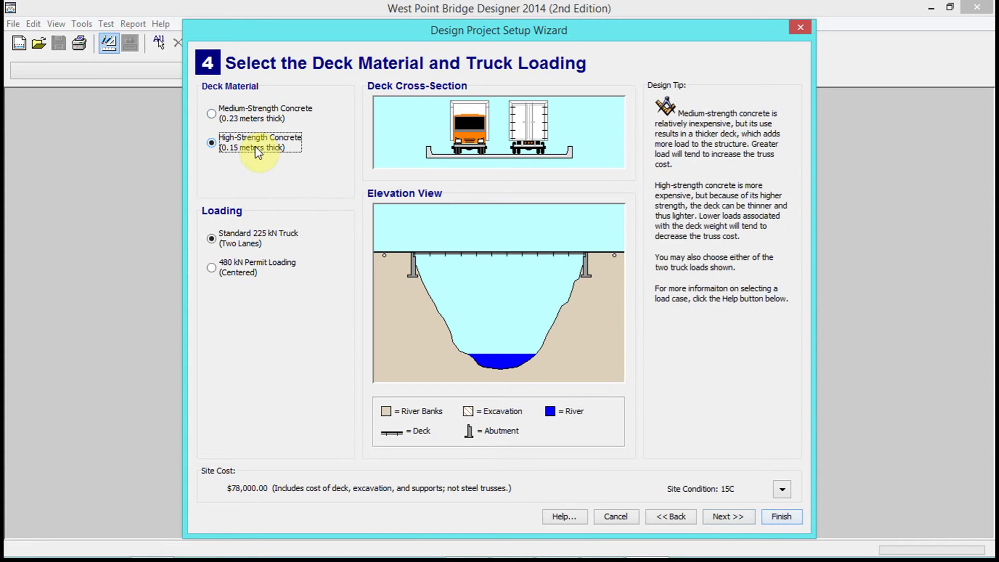
{"action": "left_click", "coordinate": [272, 107]}
{"action": "left_click", "coordinate": [260, 265]}
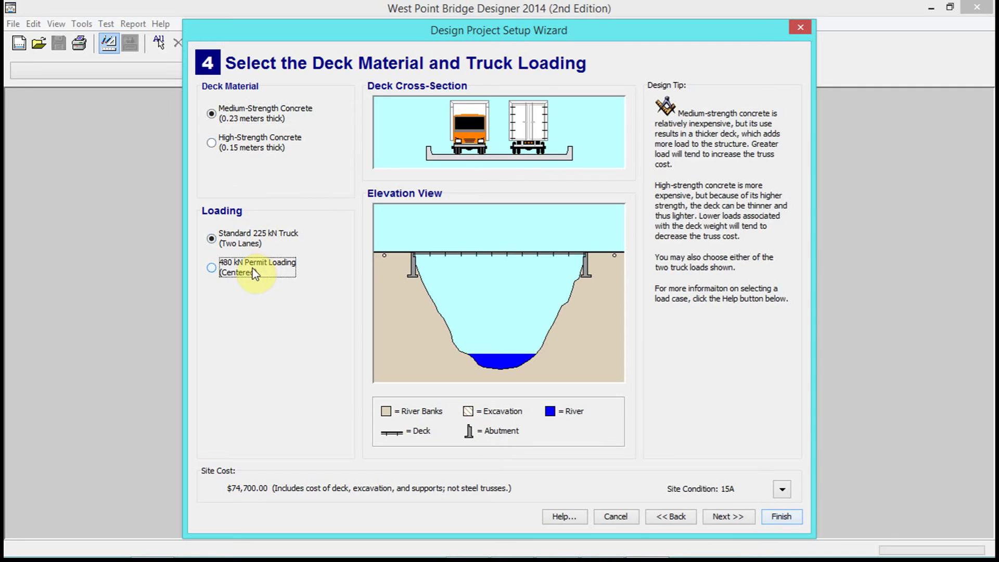
{"action": "left_click", "coordinate": [250, 242]}
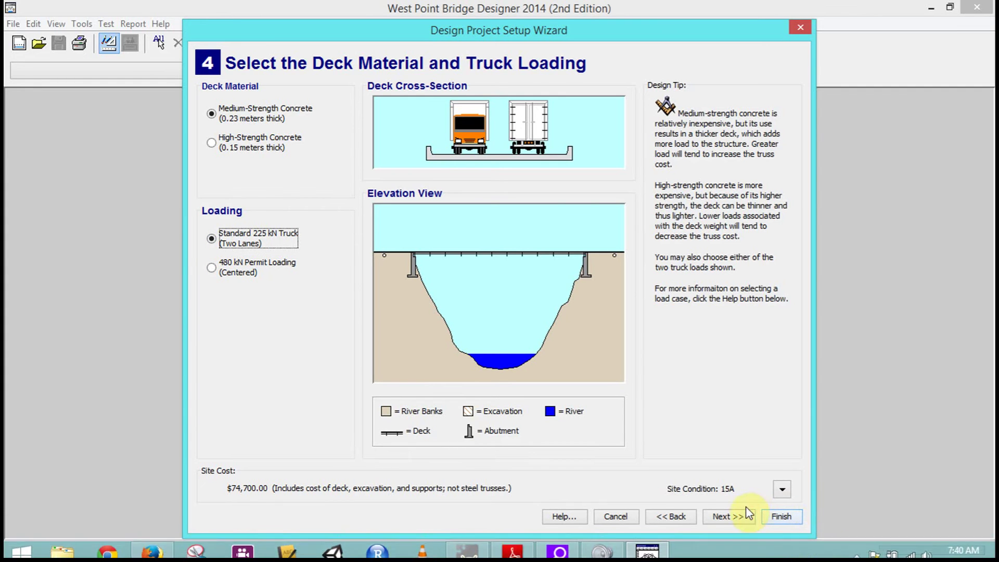
Step: Preview the Cable Stayed and Suspended Warren Truss templates, keep no template, and finish the project setup
{"action": "left_click", "coordinate": [729, 520]}
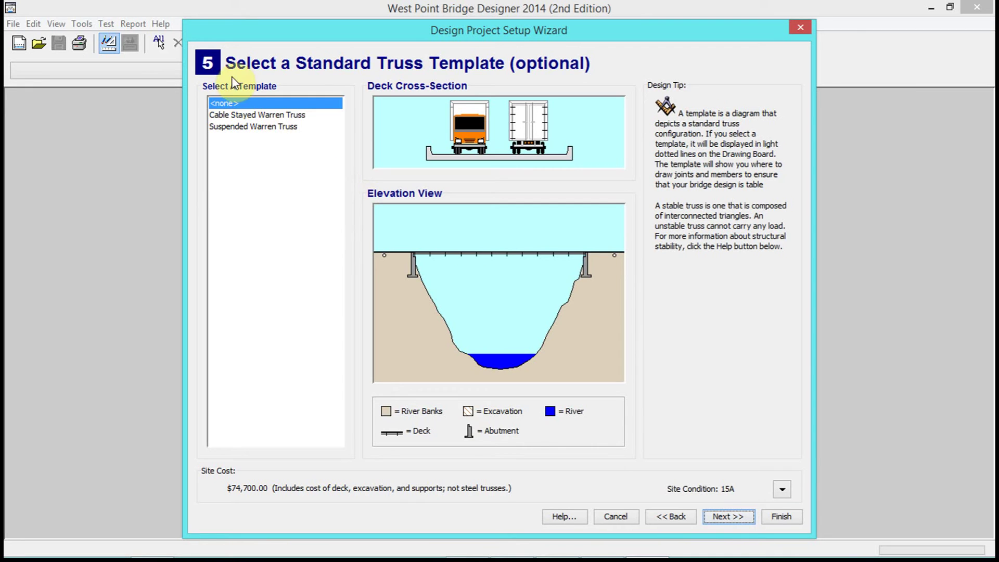
{"action": "left_click", "coordinate": [239, 115]}
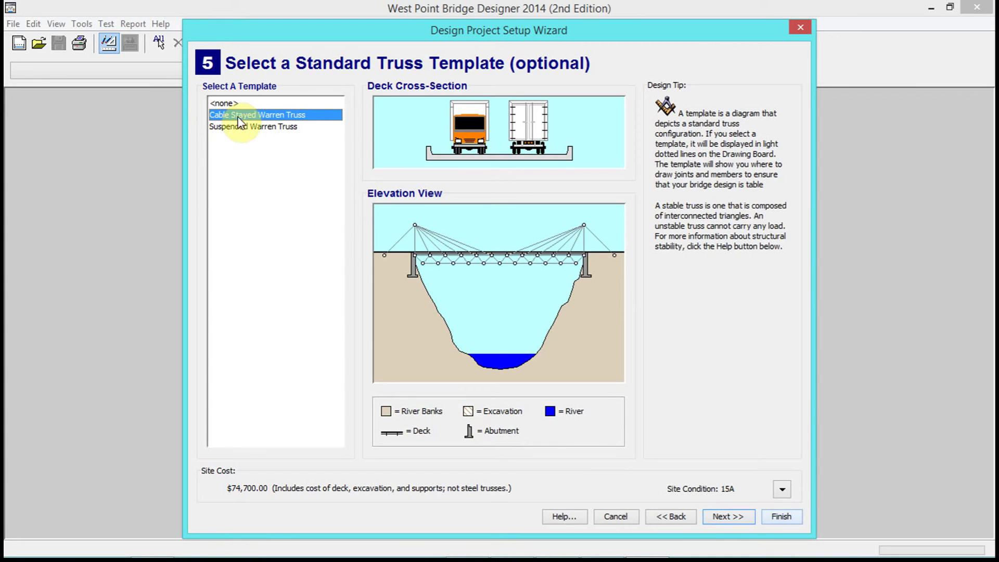
{"action": "left_click", "coordinate": [241, 127]}
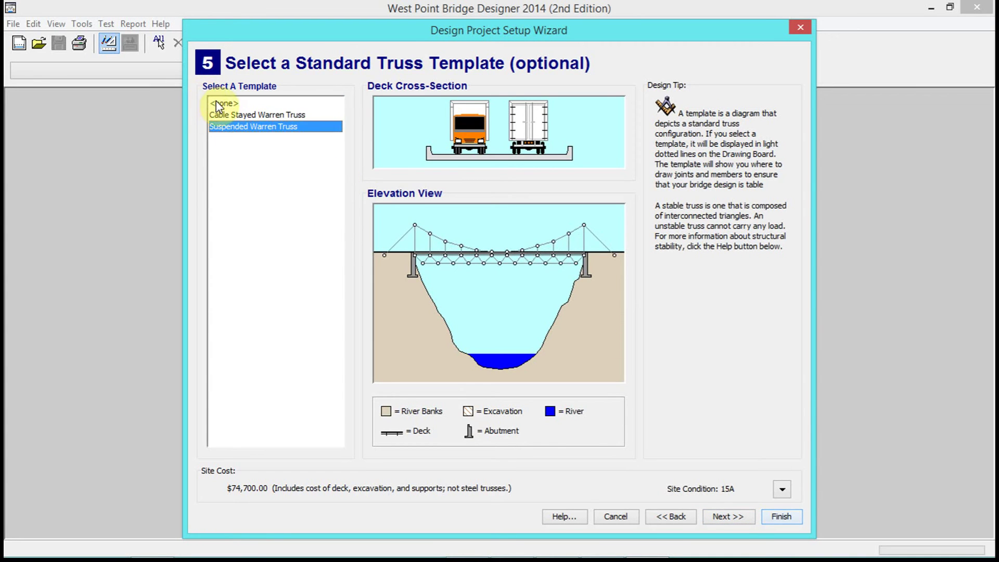
{"action": "left_click", "coordinate": [219, 103]}
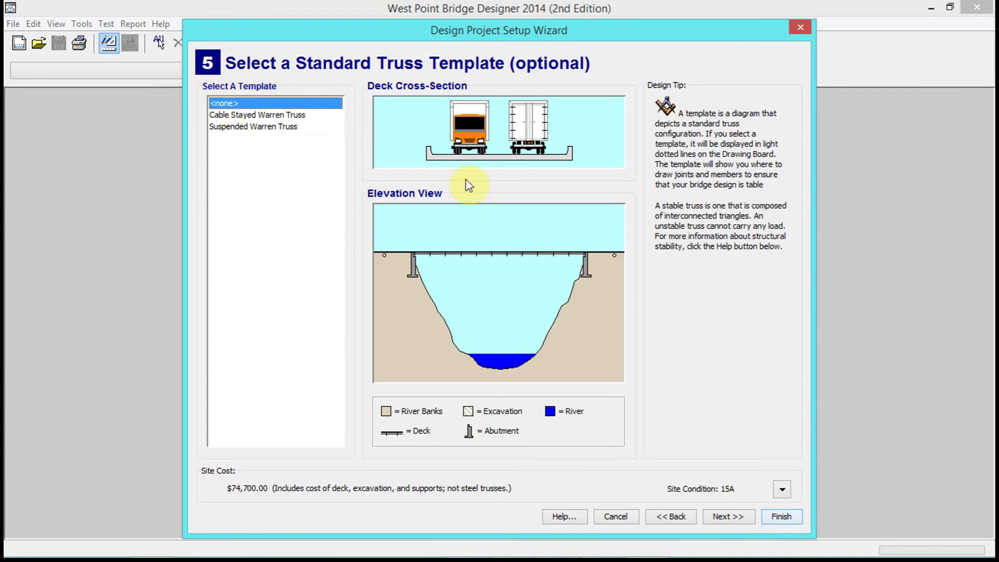
{"action": "left_click", "coordinate": [784, 516]}
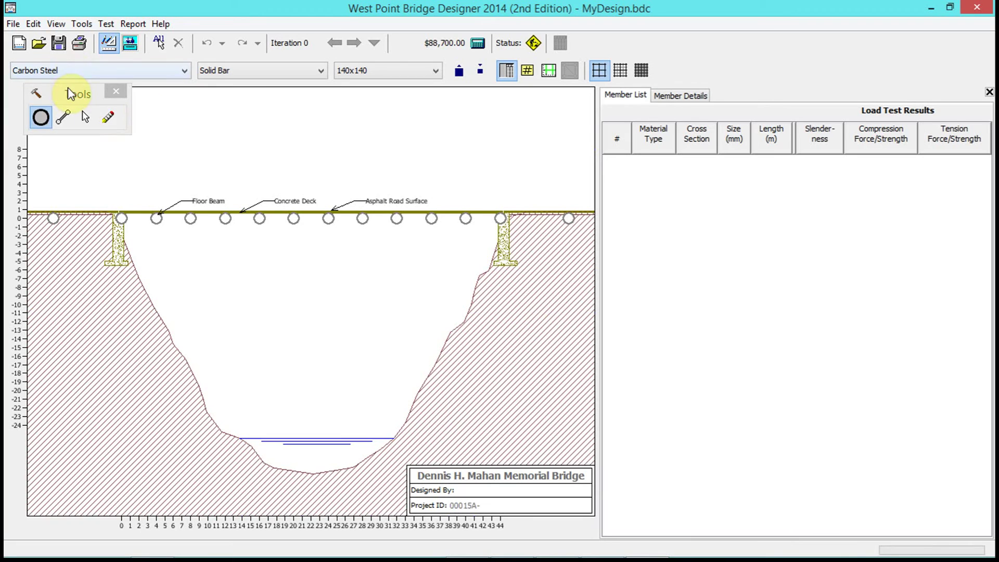
Step: Draw the deck member from 0 to 4 m, and place upper joints at (2, 6) and (10, 8)
{"action": "left_click_drag", "start_coordinate": [75, 93], "coordinate": [791, 47]}
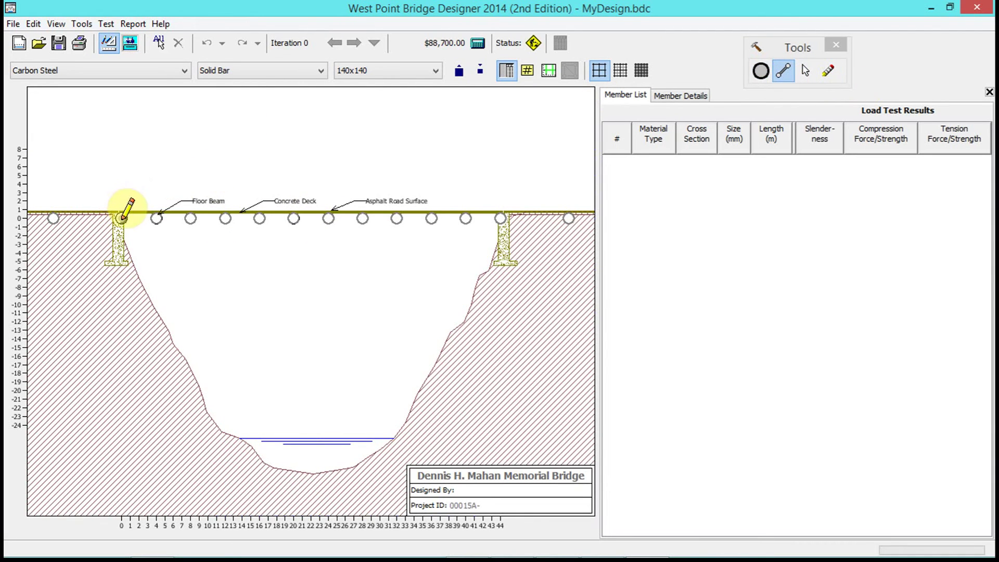
{"action": "mouse_move", "coordinate": [122, 217]}
{"action": "left_mouse_down"}
{"action": "mouse_move", "coordinate": [134, 178]}
{"action": "mouse_move", "coordinate": [157, 218]}
{"action": "left_mouse_up"}
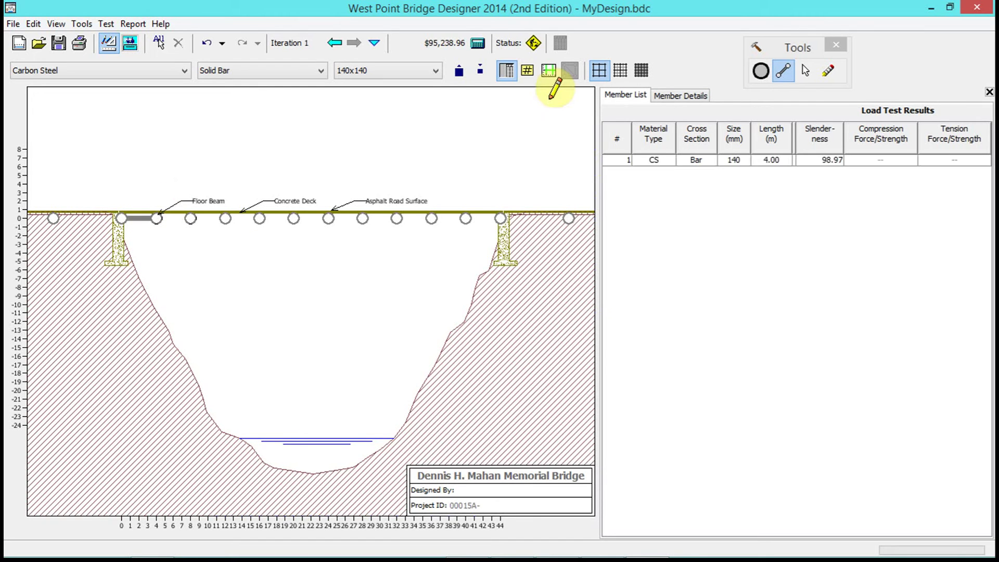
{"action": "left_click", "coordinate": [761, 71]}
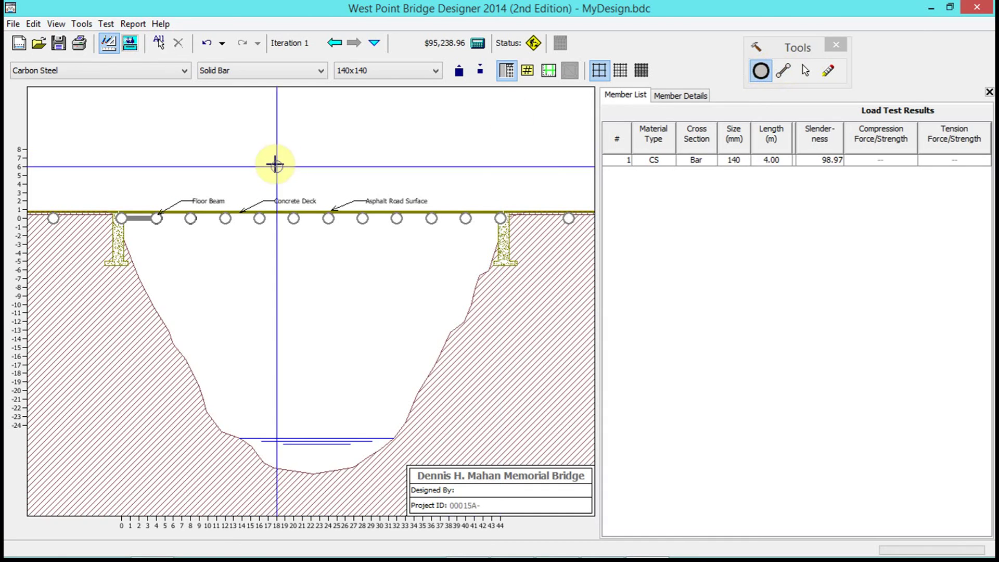
{"action": "left_click", "coordinate": [138, 165]}
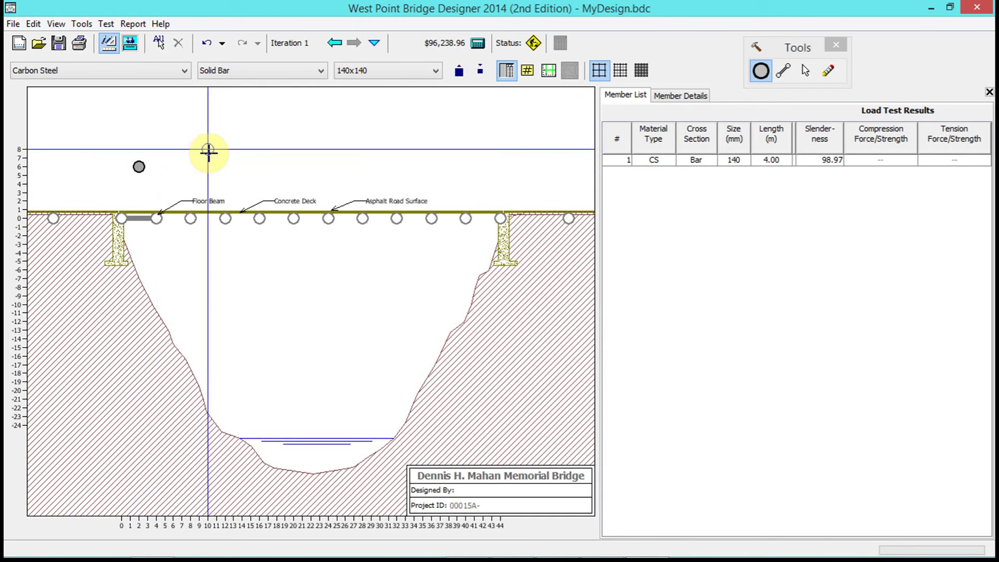
{"action": "left_click", "coordinate": [207, 149]}
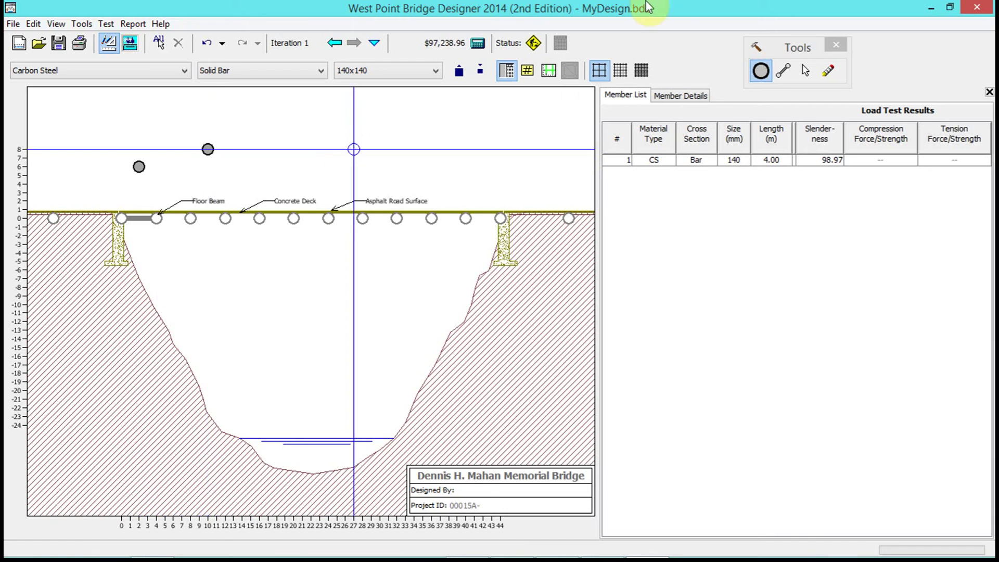
Step: Connect the two upper joints to each other, the left anchorage and the deck joints, and extend the deck members to 24 m
{"action": "left_click", "coordinate": [785, 73]}
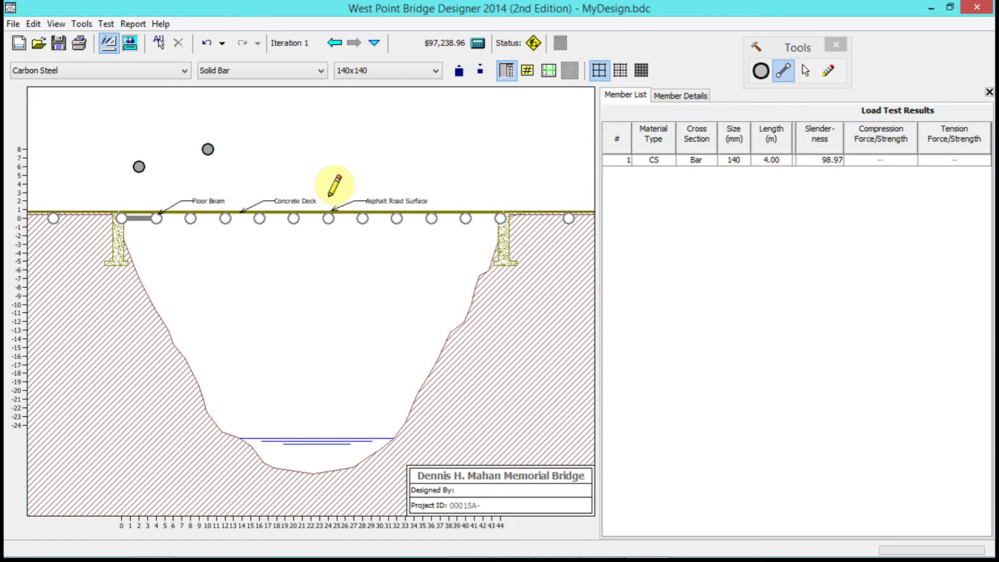
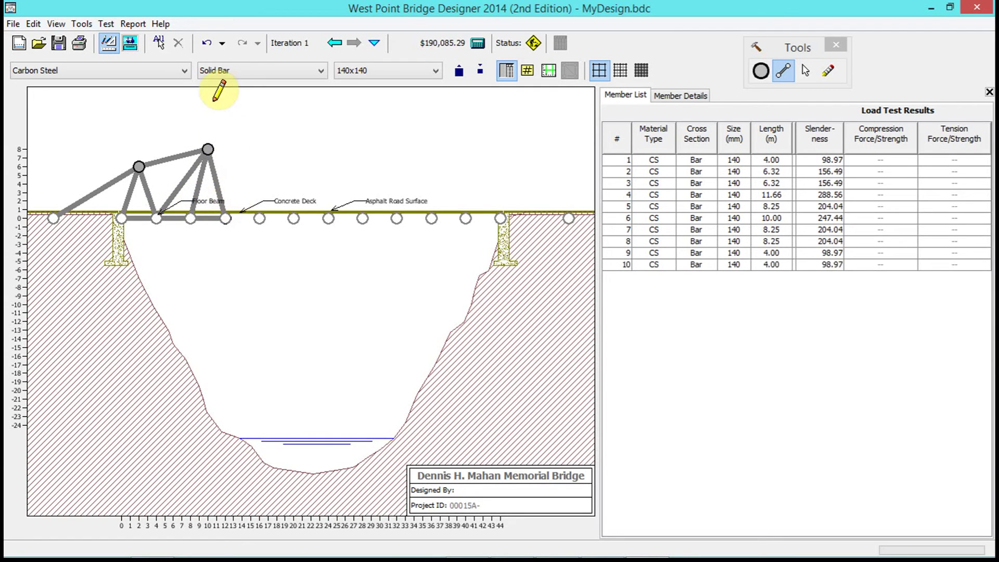
{"action": "left_click_drag", "start_coordinate": [208, 149], "coordinate": [329, 218]}
{"action": "mouse_move", "coordinate": [225, 218]}
{"action": "left_mouse_down"}
{"action": "mouse_move", "coordinate": [334, 213]}
{"action": "mouse_move", "coordinate": [347, 176]}
{"action": "mouse_move", "coordinate": [326, 208]}
{"action": "left_mouse_up"}
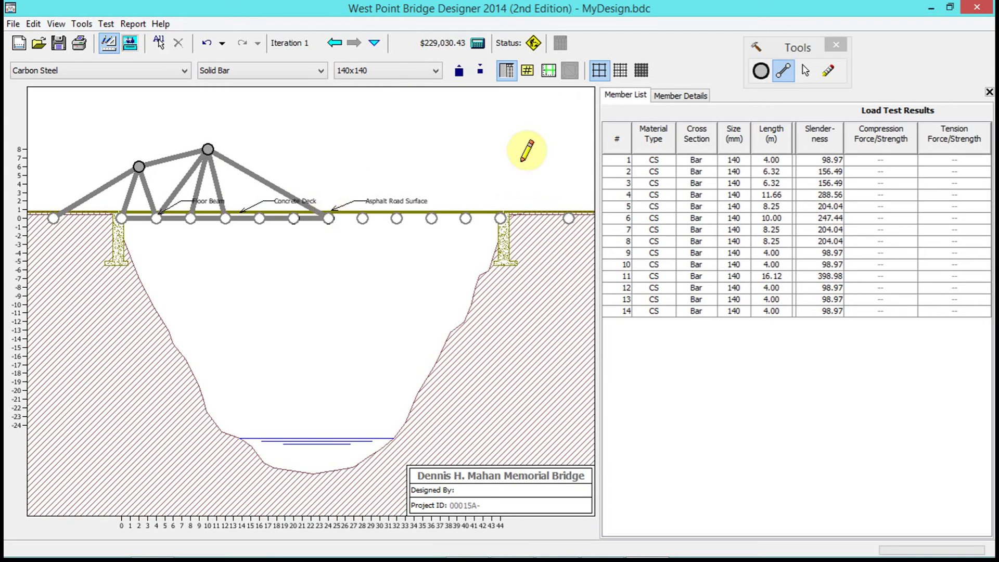
Step: Place an upper joint at (34, 7) and connect it to each deck joint from 24 m to 40 m
{"action": "left_click", "coordinate": [761, 71]}
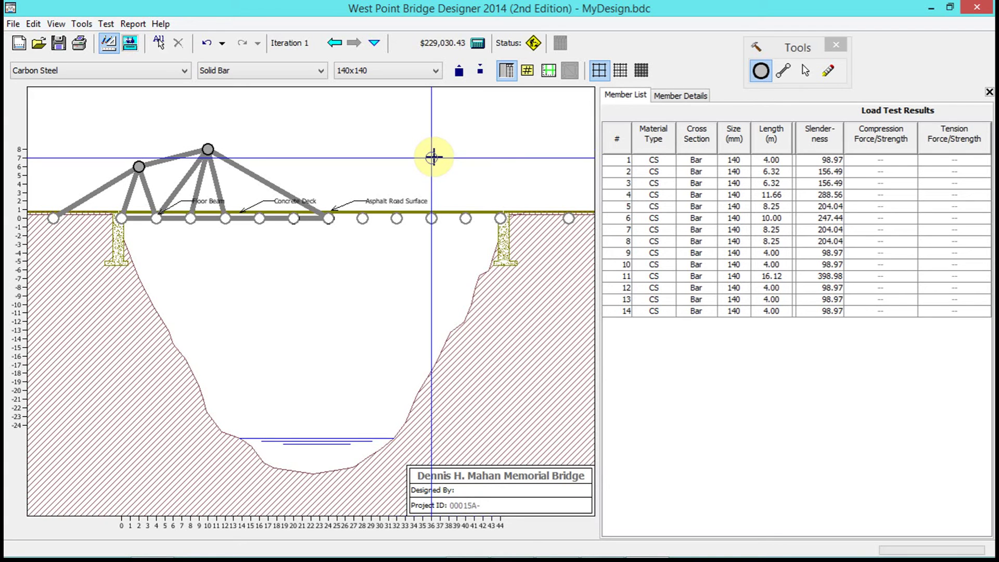
{"action": "left_click", "coordinate": [414, 157]}
{"action": "left_click", "coordinate": [786, 67]}
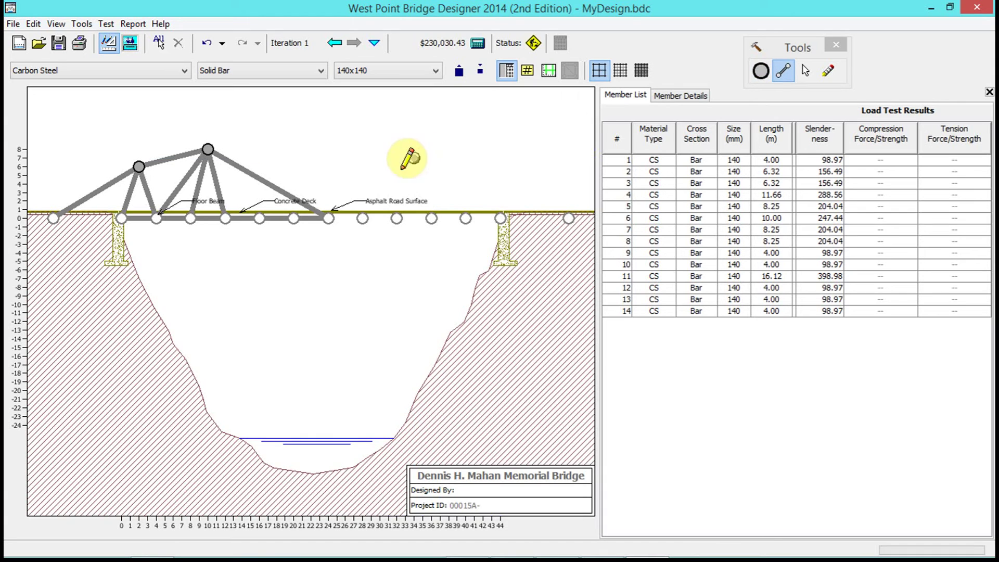
{"action": "left_click_drag", "start_coordinate": [329, 218], "coordinate": [432, 218]}
{"action": "left_click_drag", "start_coordinate": [414, 157], "coordinate": [466, 218]}
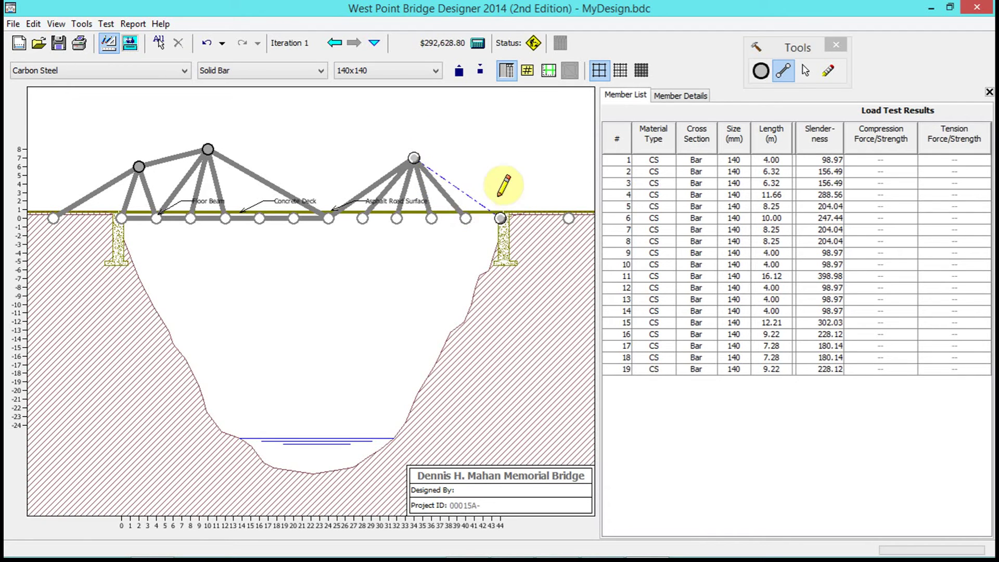
Step: Place an upper joint at (44, 7), and raise the joint at 34 m to a height of 8 m
{"action": "left_click", "coordinate": [760, 73]}
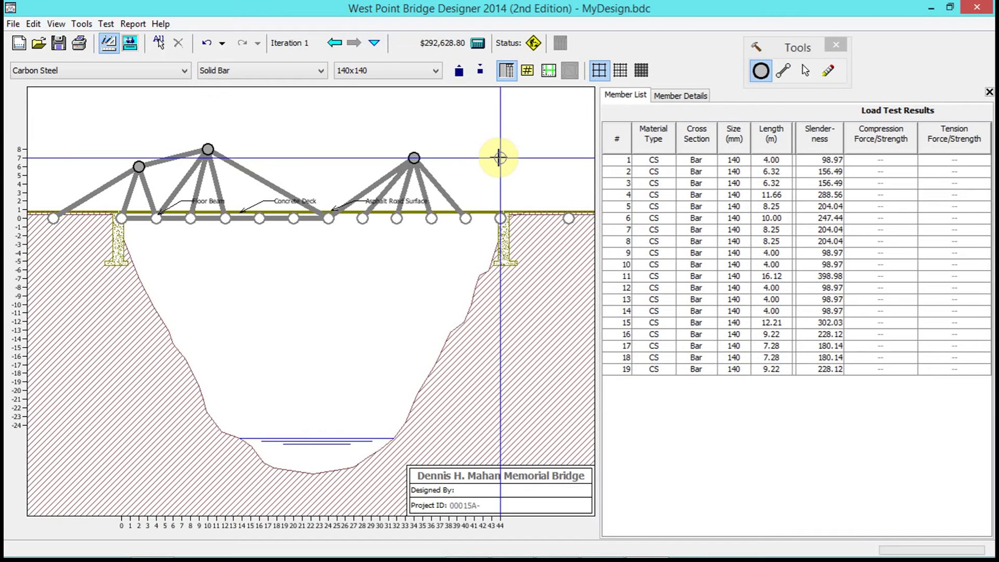
{"action": "left_click", "coordinate": [500, 158]}
{"action": "left_click", "coordinate": [413, 145]}
{"action": "left_click", "coordinate": [806, 70]}
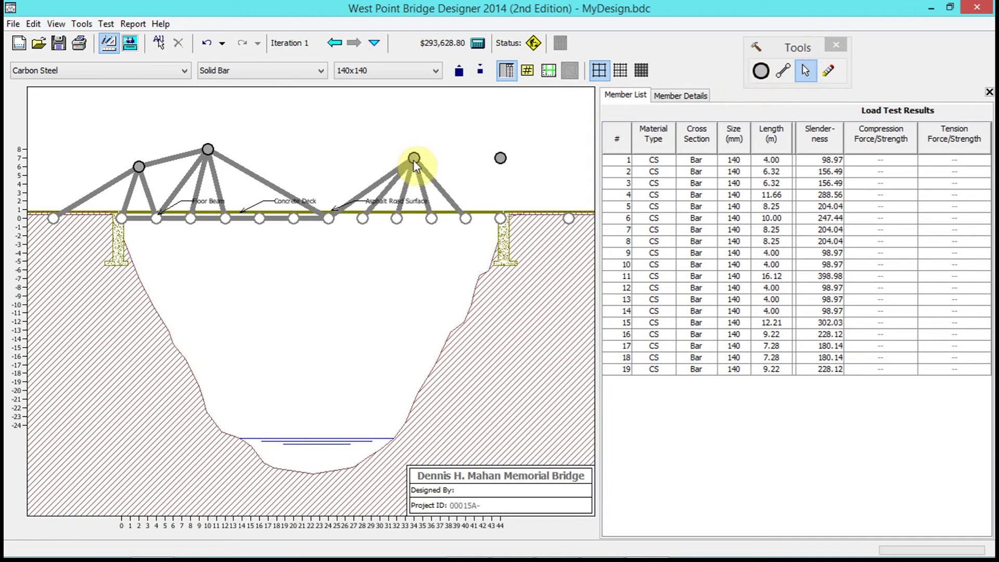
{"action": "left_click_drag", "start_coordinate": [414, 158], "coordinate": [413, 150]}
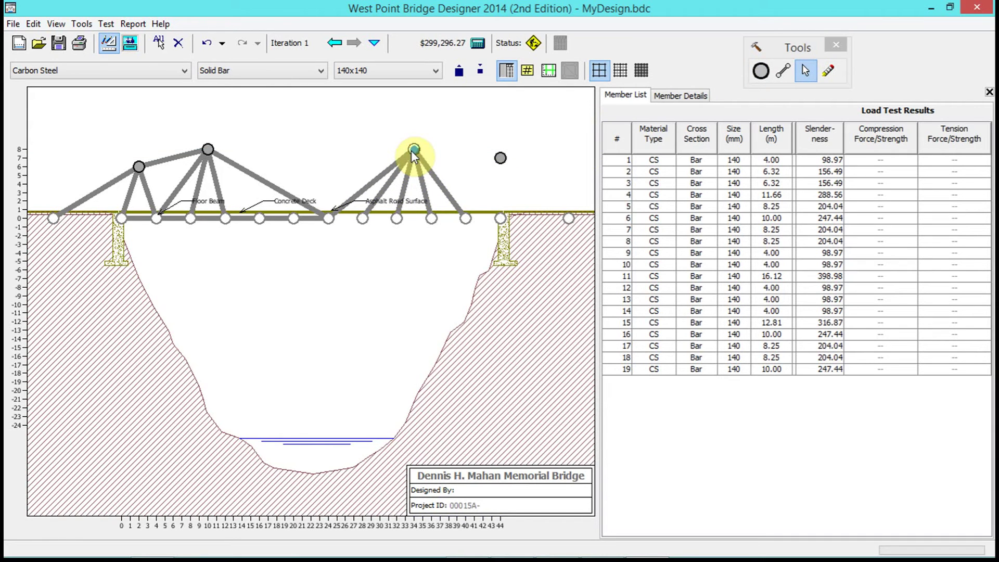
{"action": "left_click", "coordinate": [414, 150]}
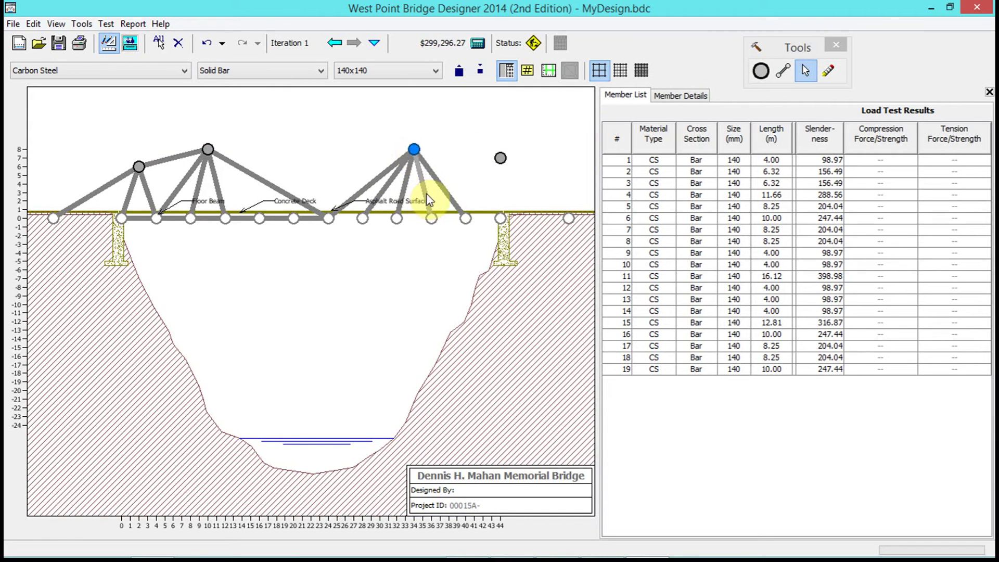
Step: Delete the three inner members running from the joint at (34, 8) to the deck joints at 36, 32 and 28 m
{"action": "left_click", "coordinate": [426, 192]}
{"action": "key", "text": "Delete"}
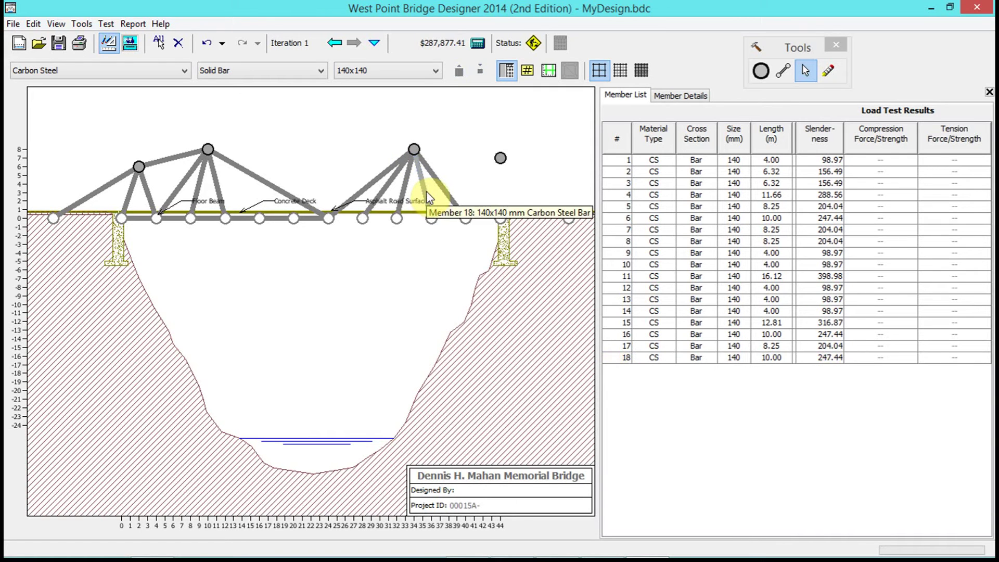
{"action": "left_click", "coordinate": [402, 192]}
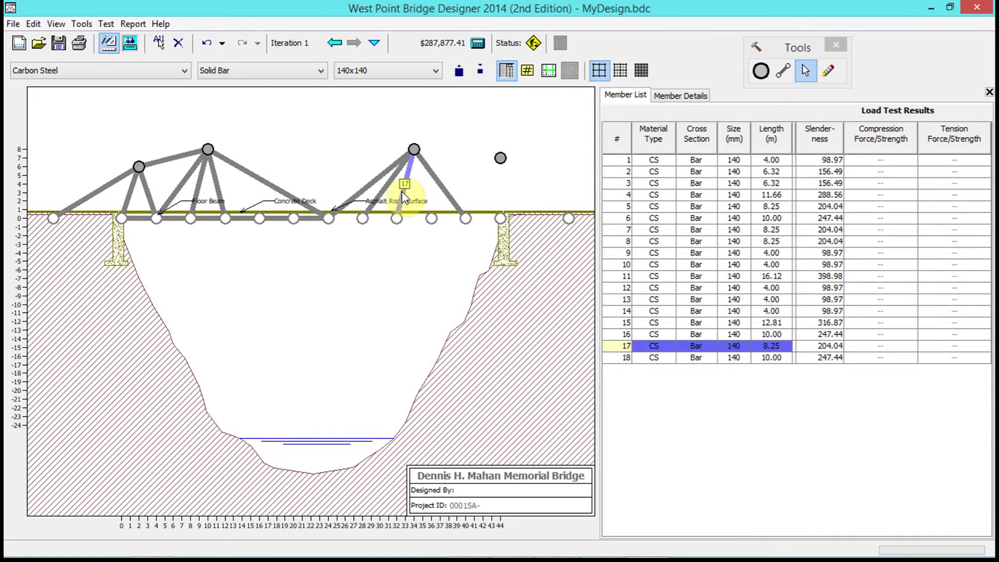
{"action": "key", "text": "Delete"}
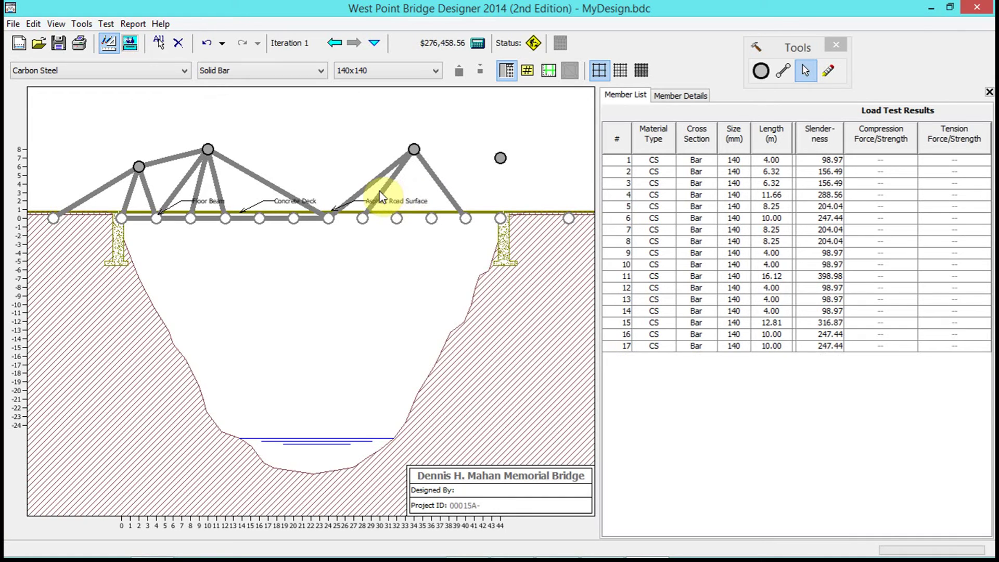
{"action": "left_click", "coordinate": [383, 197]}
{"action": "key", "text": "Delete"}
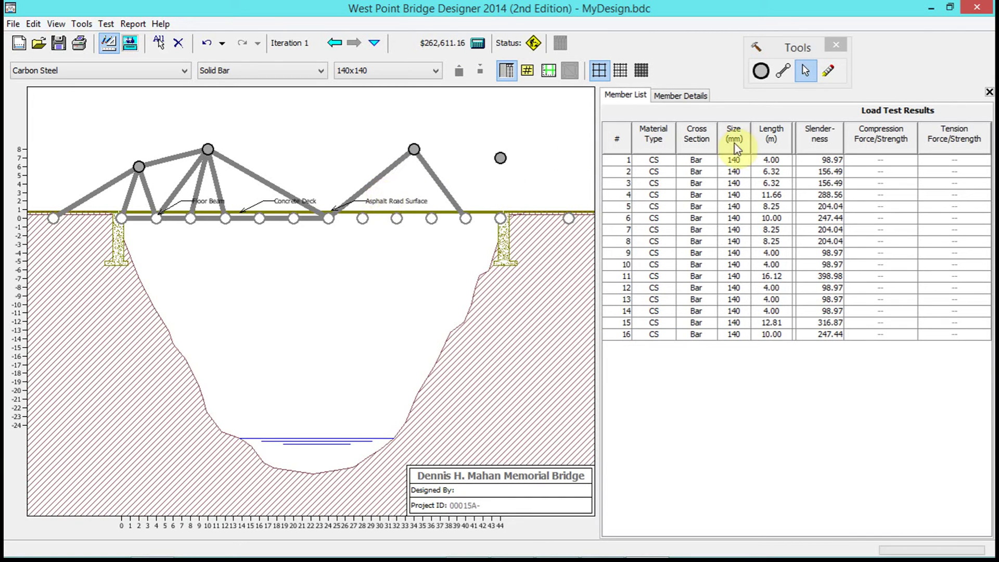
Step: Extend the deck members to 44 m, and connect the joints at (34, 8) and (44, 7) to each other, nearby deck joints and the right anchorage
{"action": "left_click", "coordinate": [785, 71]}
{"action": "left_click_drag", "start_coordinate": [328, 218], "coordinate": [500, 218]}
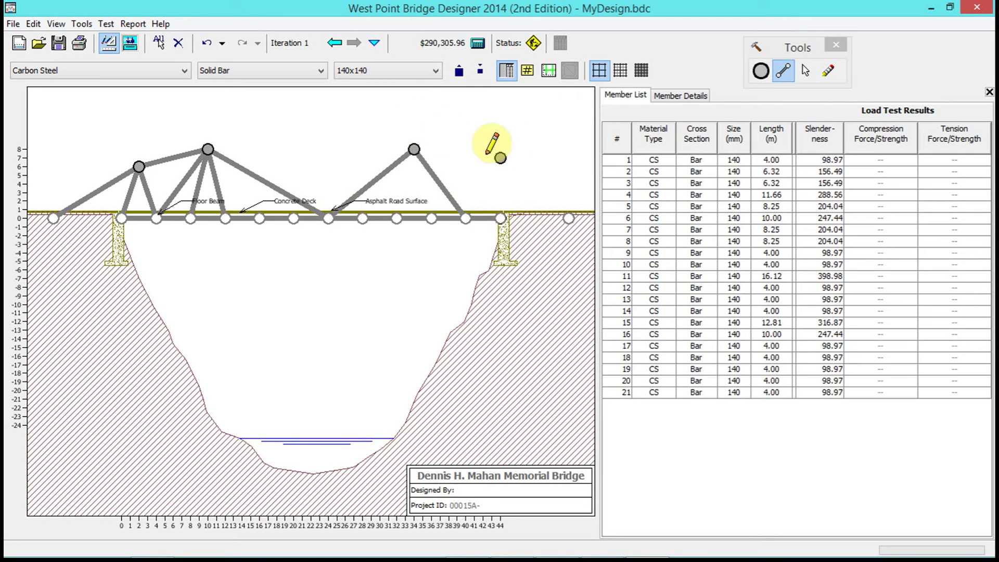
{"action": "mouse_move", "coordinate": [466, 218]}
{"action": "left_mouse_down"}
{"action": "mouse_move", "coordinate": [500, 158]}
{"action": "mouse_move", "coordinate": [569, 219]}
{"action": "left_mouse_up"}
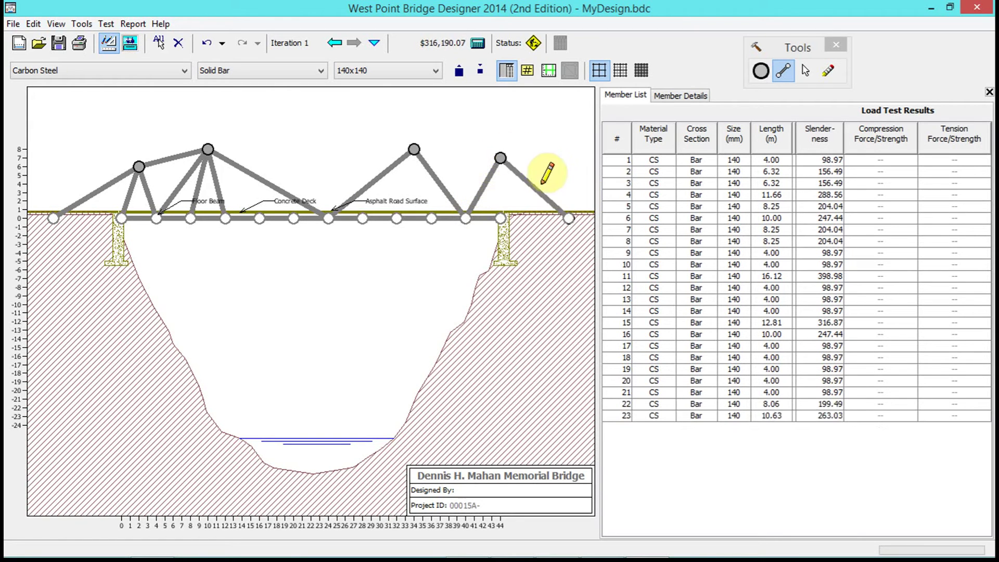
{"action": "left_click_drag", "start_coordinate": [500, 159], "coordinate": [500, 218]}
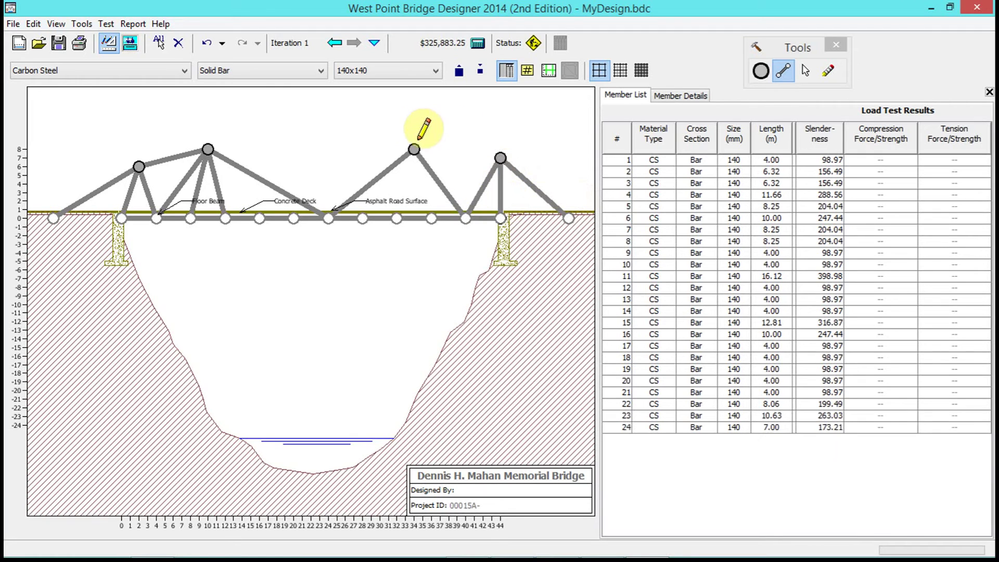
{"action": "mouse_move", "coordinate": [414, 148]}
{"action": "left_mouse_down"}
{"action": "mouse_move", "coordinate": [529, 150]}
{"action": "mouse_move", "coordinate": [500, 158]}
{"action": "left_mouse_up"}
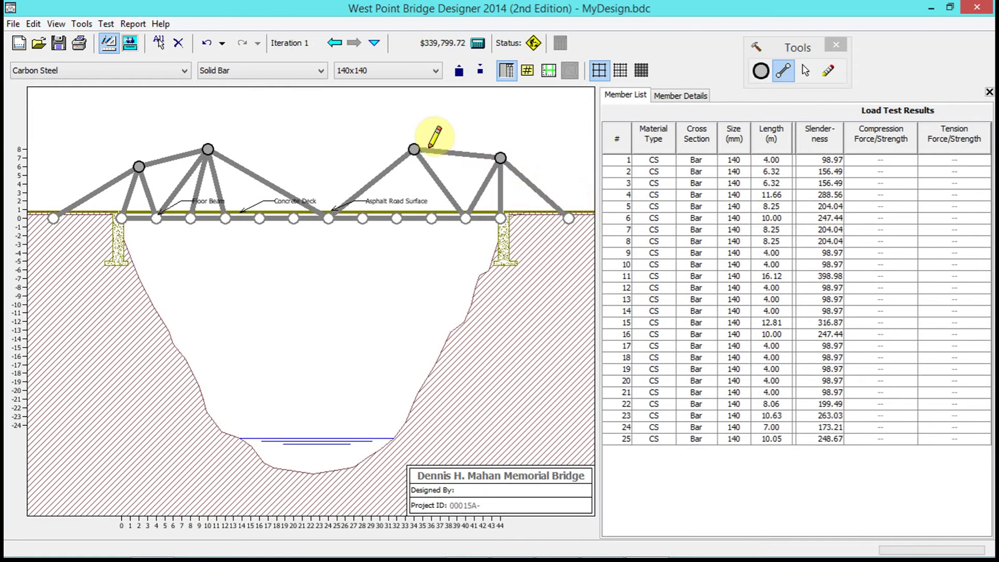
{"action": "mouse_move", "coordinate": [414, 149]}
{"action": "left_mouse_down"}
{"action": "mouse_move", "coordinate": [432, 219]}
{"action": "mouse_move", "coordinate": [397, 218]}
{"action": "left_mouse_up"}
Step: Place a joint at (24, 8) and connect it to the deck joints at 16, 24 and 32 m and both neighbouring upper joints
{"action": "left_click", "coordinate": [761, 70]}
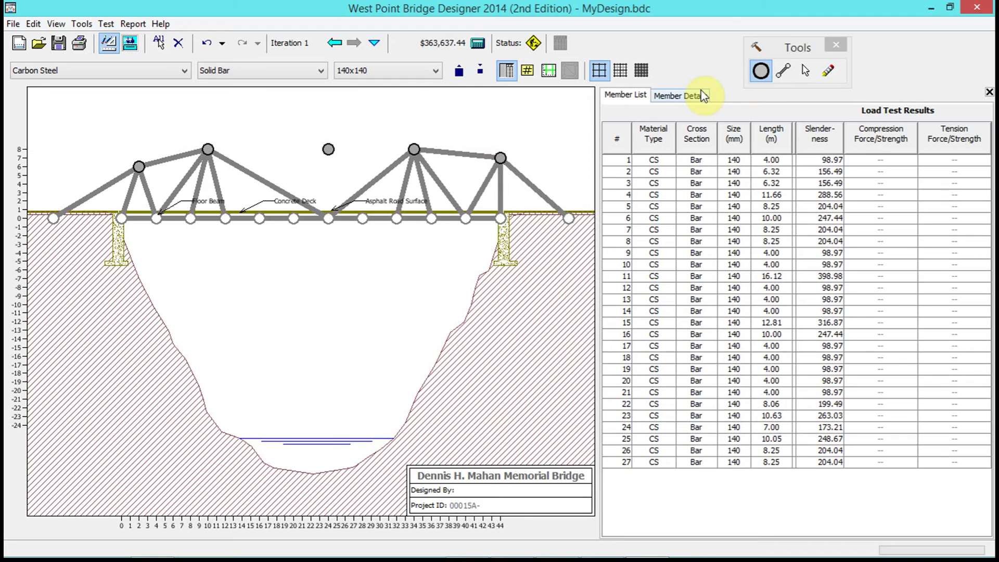
{"action": "left_click", "coordinate": [783, 71]}
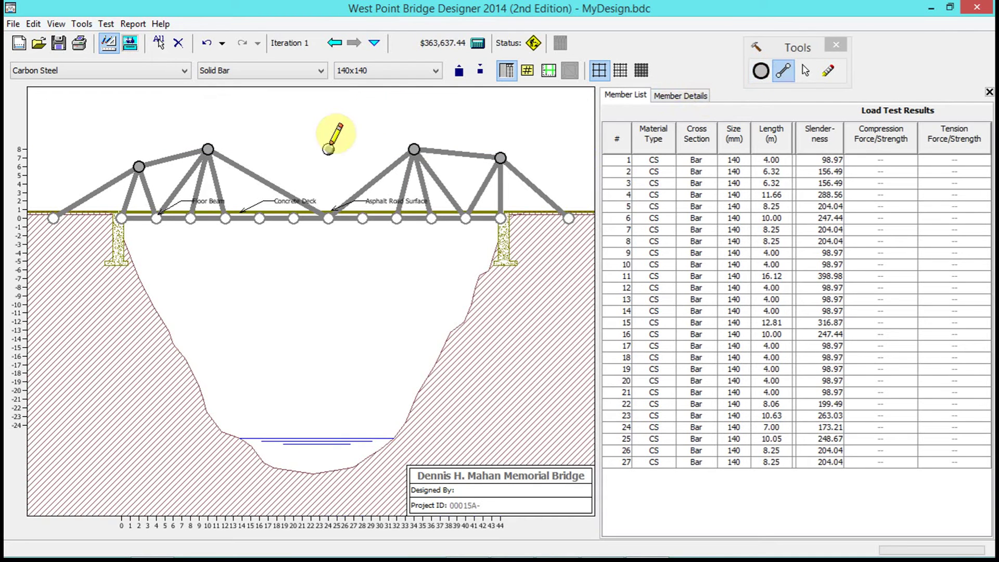
{"action": "mouse_move", "coordinate": [328, 149]}
{"action": "left_mouse_down"}
{"action": "mouse_move", "coordinate": [236, 224]}
{"action": "mouse_move", "coordinate": [259, 218]}
{"action": "mouse_move", "coordinate": [335, 152]}
{"action": "mouse_move", "coordinate": [397, 210]}
{"action": "left_mouse_up"}
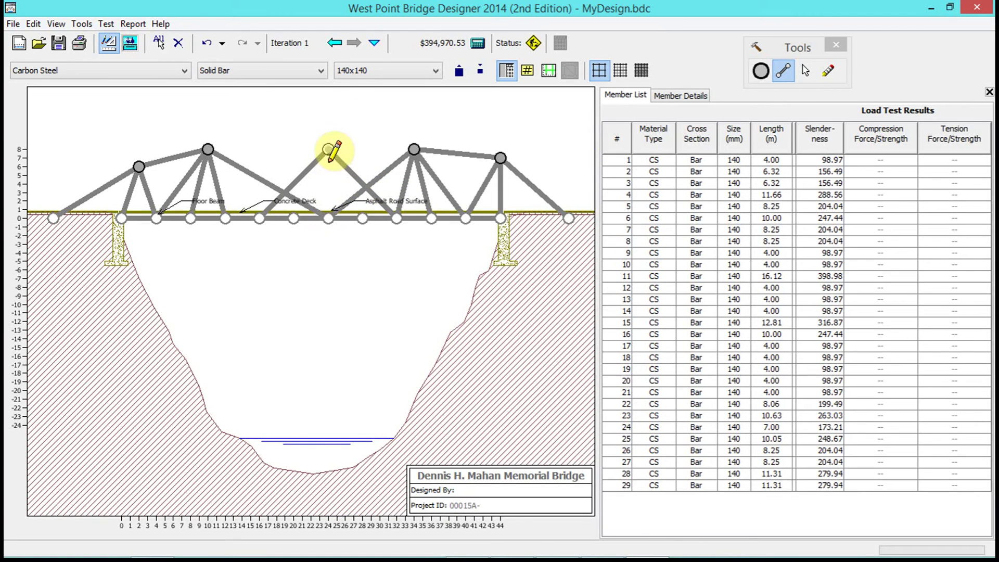
{"action": "left_click_drag", "start_coordinate": [328, 218], "coordinate": [208, 149]}
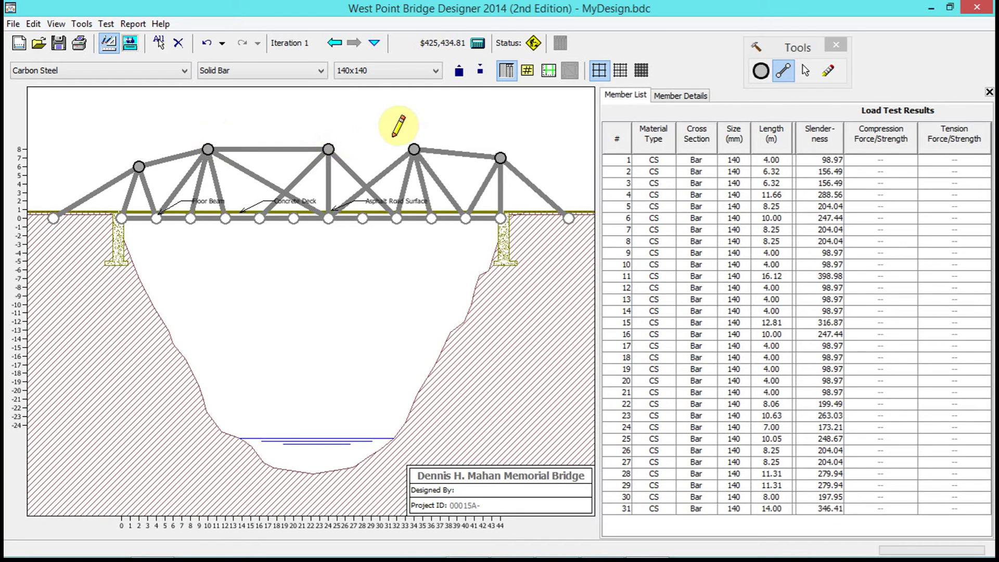
{"action": "left_click_drag", "start_coordinate": [391, 137], "coordinate": [415, 149]}
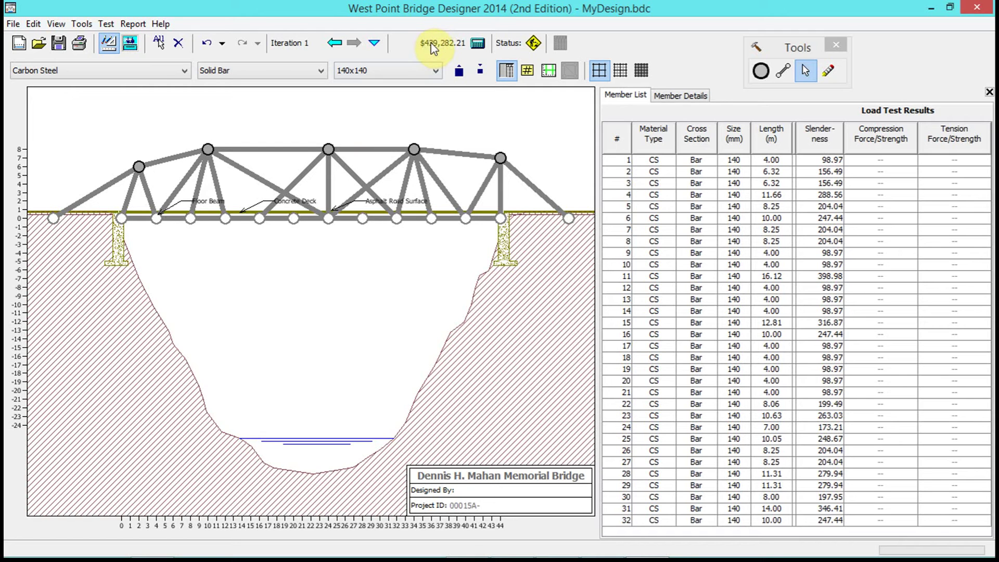
Step: Set the top member between (10, 8) and (24, 8) to a 200x200x10 hollow tube of Quenched & Tempered Steel
{"action": "left_click", "coordinate": [270, 151]}
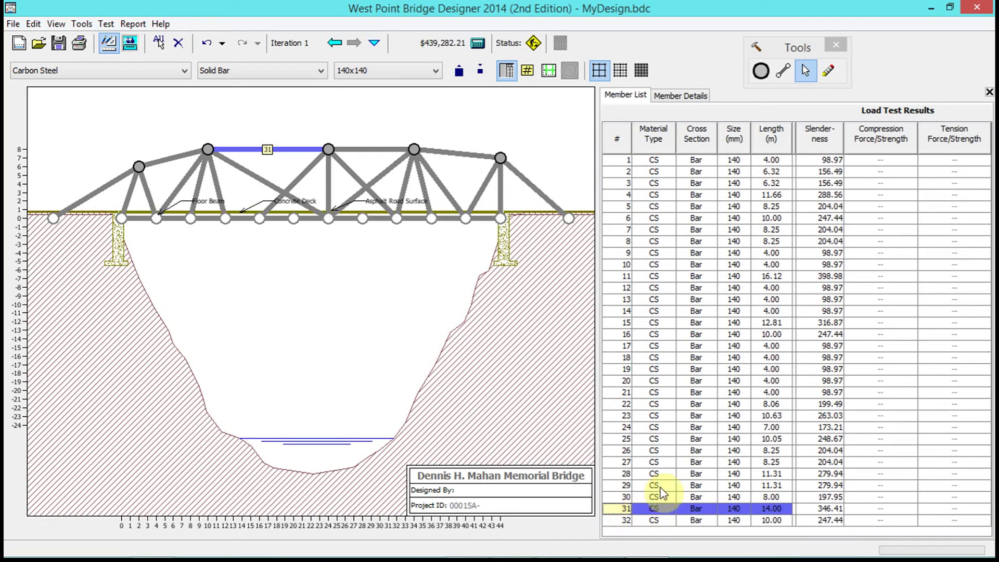
{"action": "left_click", "coordinate": [161, 71]}
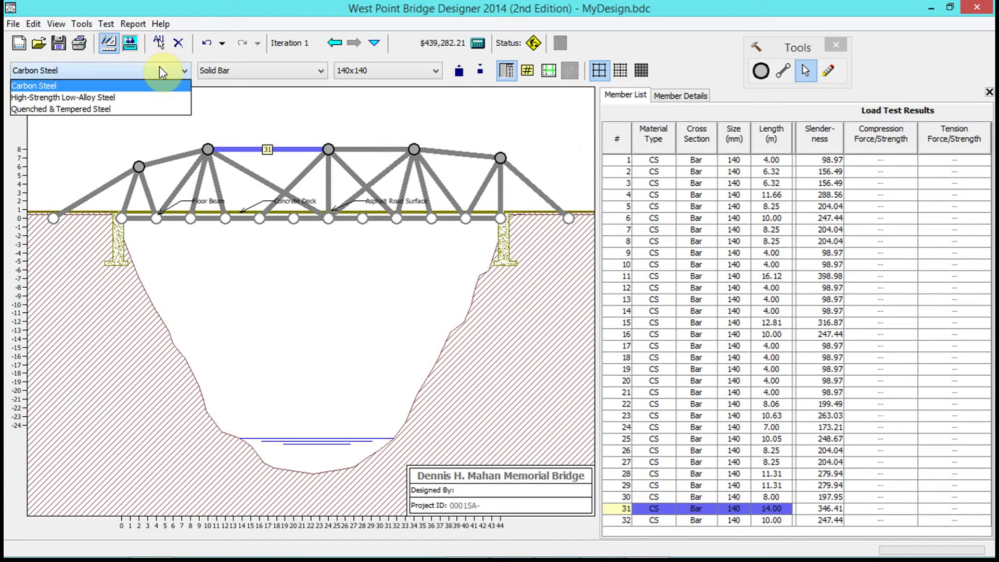
{"action": "left_click", "coordinate": [160, 110]}
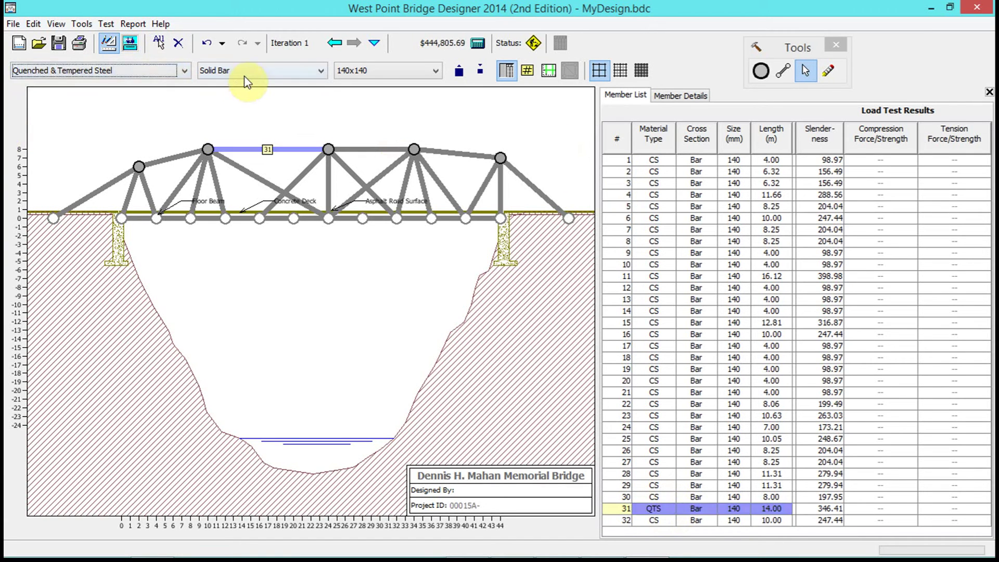
{"action": "left_click", "coordinate": [245, 76]}
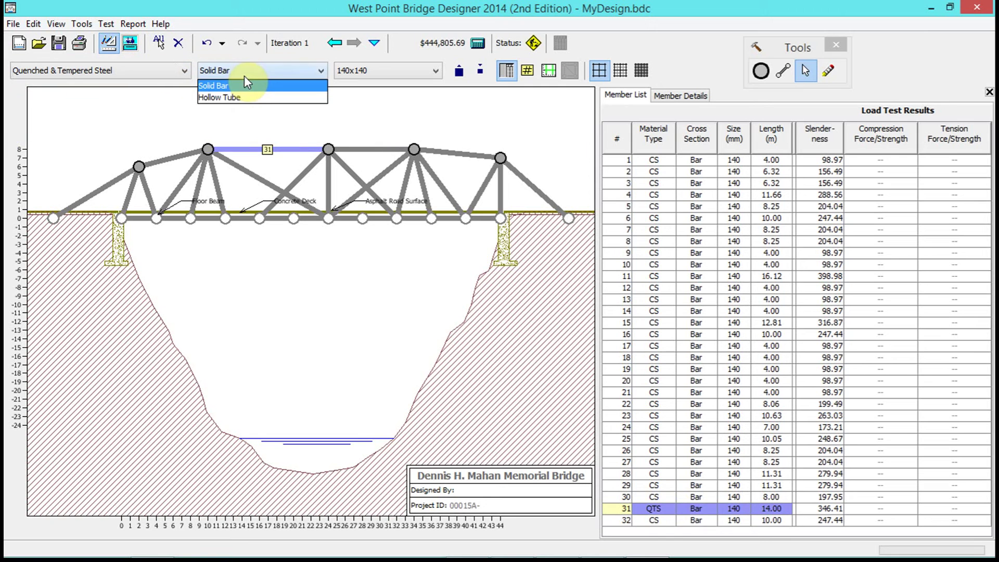
{"action": "left_click", "coordinate": [252, 106]}
{"action": "left_click", "coordinate": [417, 75]}
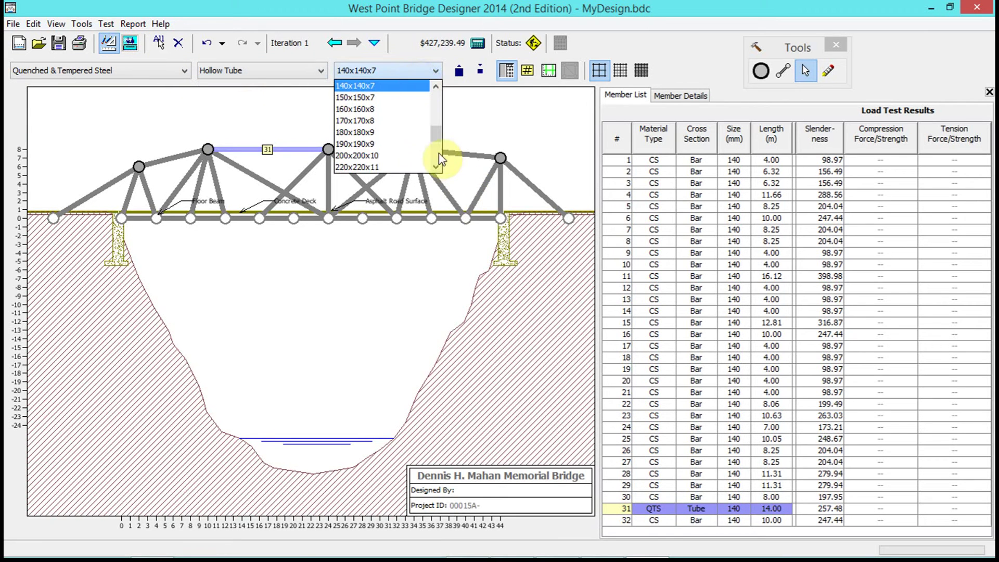
{"action": "left_click", "coordinate": [408, 155]}
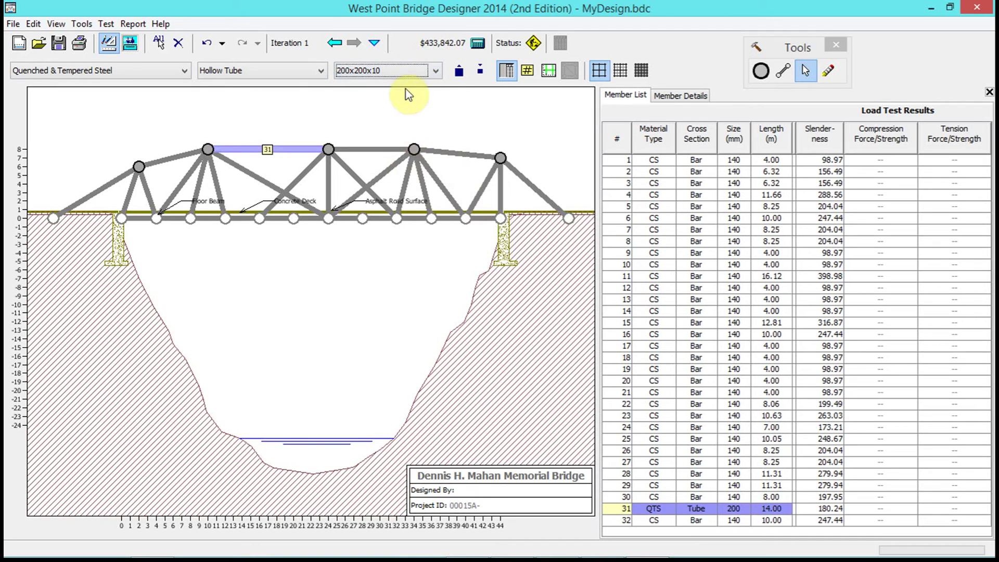
Step: Enlarge the same top member's hollow tube to 500x500x25
{"action": "left_click", "coordinate": [436, 72]}
{"action": "scroll", "coordinate": [434, 170], "scroll_direction": "down", "scroll_amount": 2}
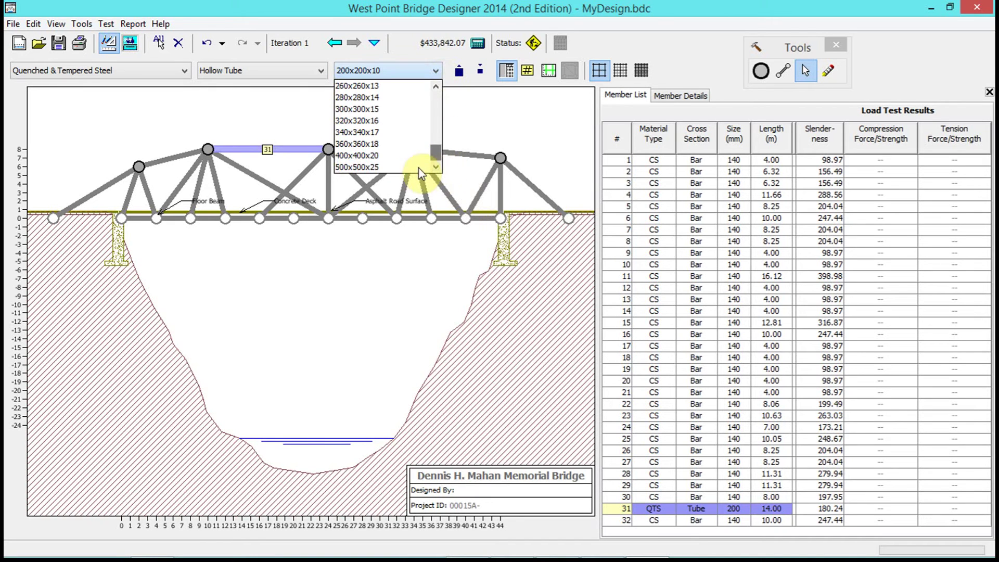
{"action": "left_click", "coordinate": [430, 167]}
{"action": "left_click", "coordinate": [508, 340]}
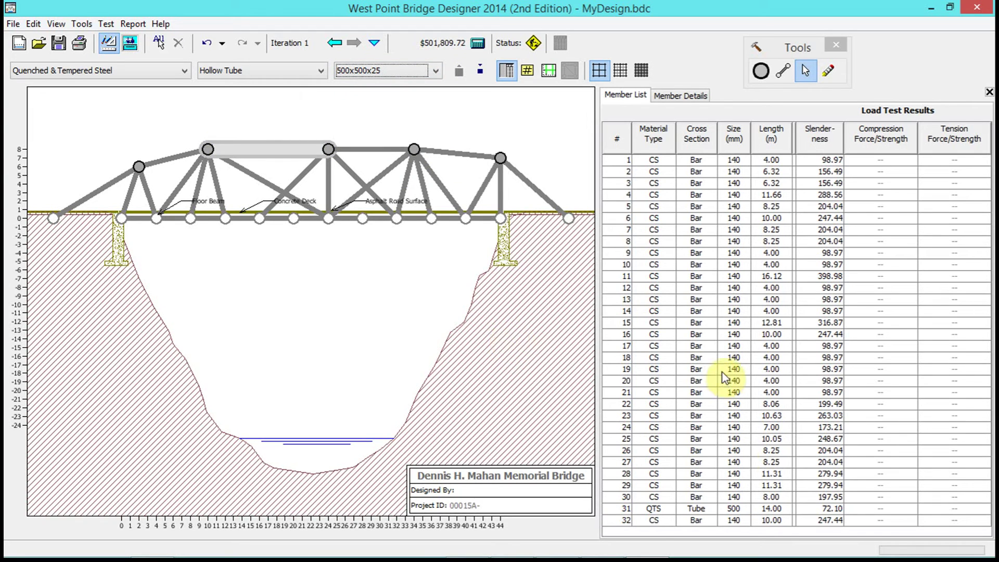
Step: Select member 31 and run the load test on the bridge
{"action": "left_click", "coordinate": [620, 510]}
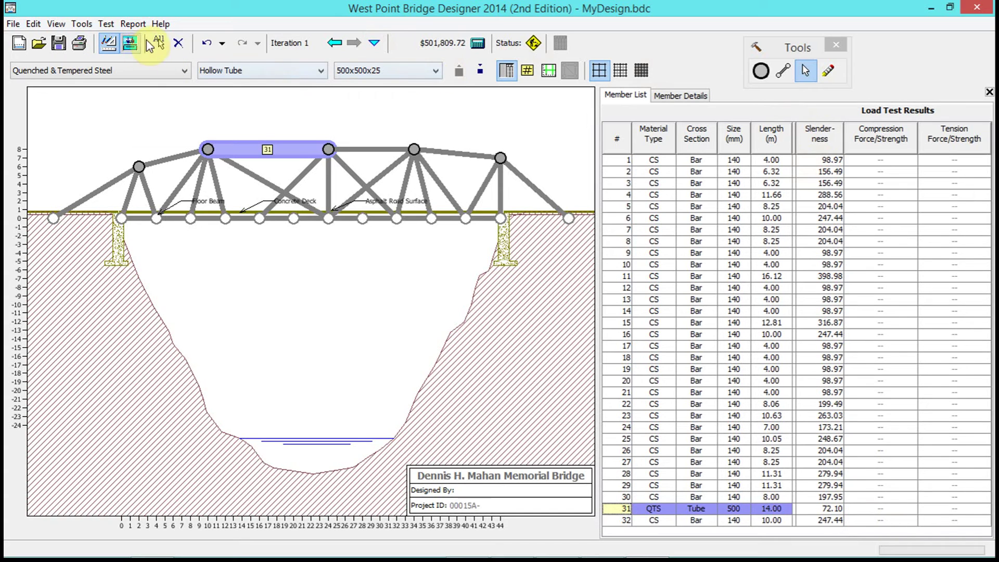
{"action": "left_click", "coordinate": [106, 23]}
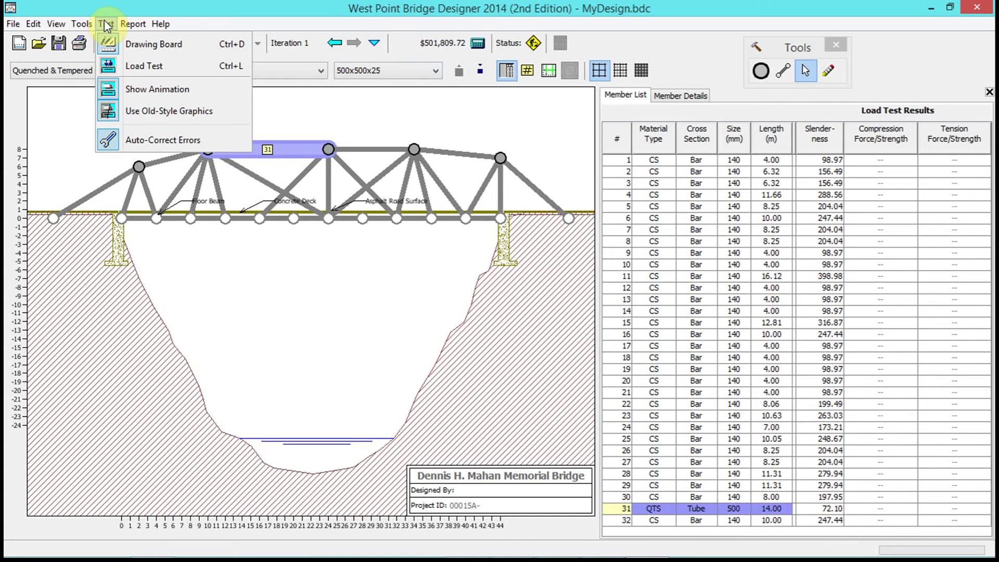
{"action": "left_click", "coordinate": [165, 73]}
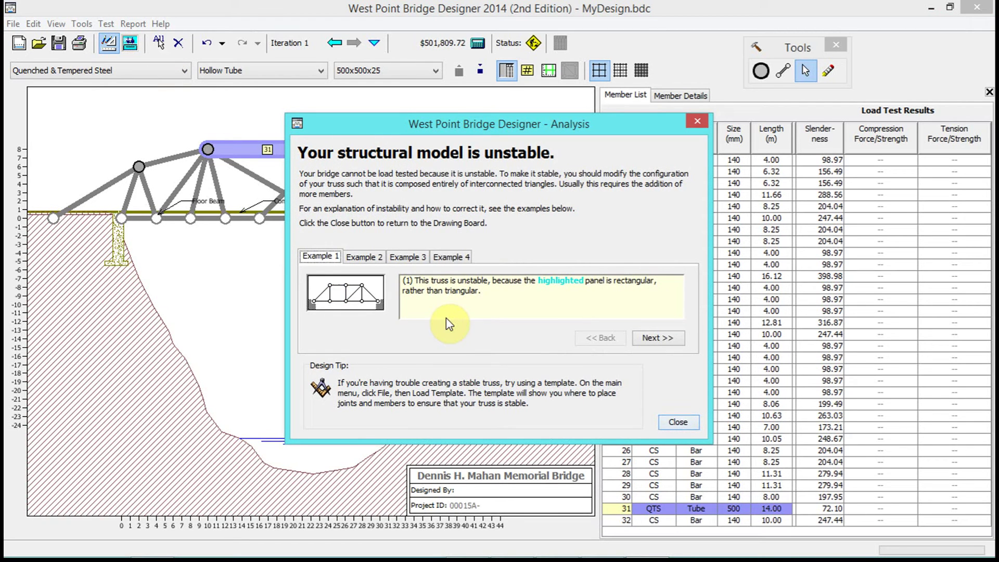
Step: Examine the four example explanations of truss instability, including the second page of Example 1, and return to the drawing board
{"action": "left_click", "coordinate": [364, 257]}
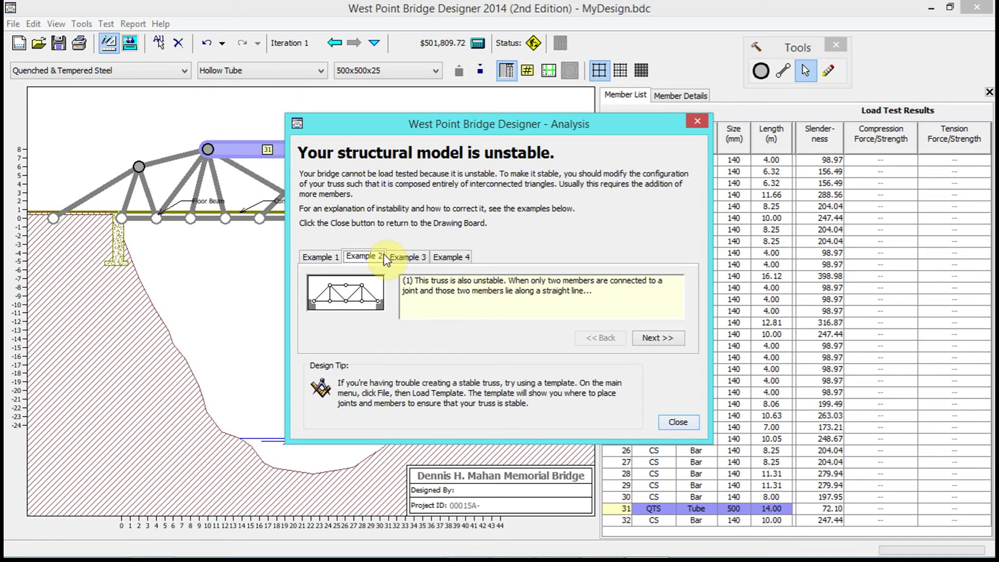
{"action": "left_click", "coordinate": [408, 257]}
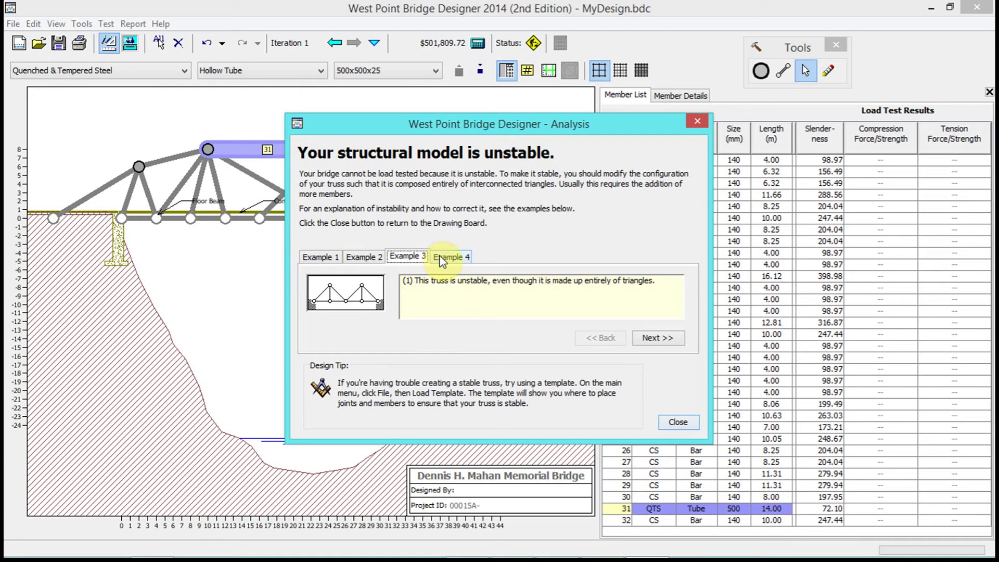
{"action": "left_click", "coordinate": [442, 259]}
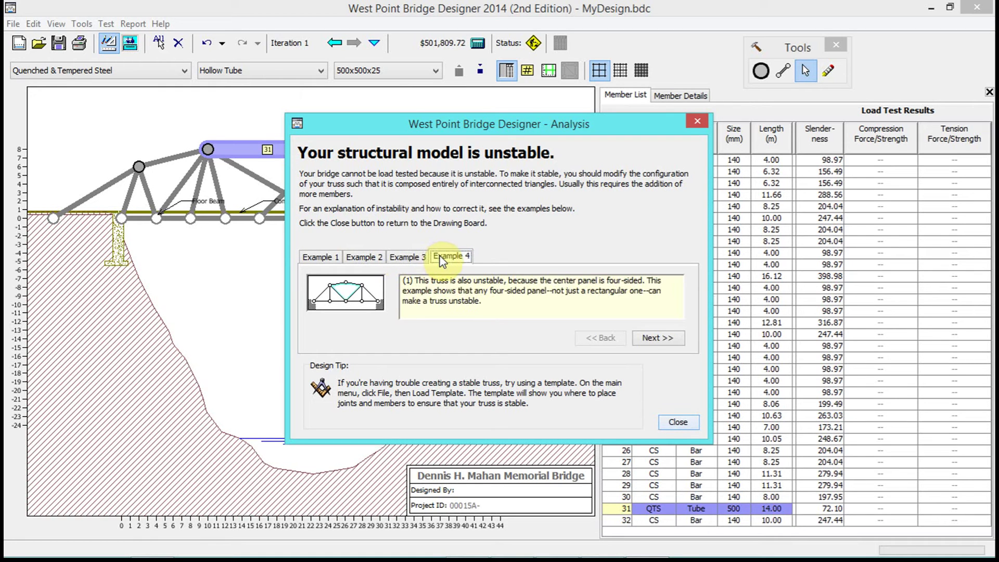
{"action": "left_click", "coordinate": [407, 259]}
{"action": "left_click", "coordinate": [375, 260]}
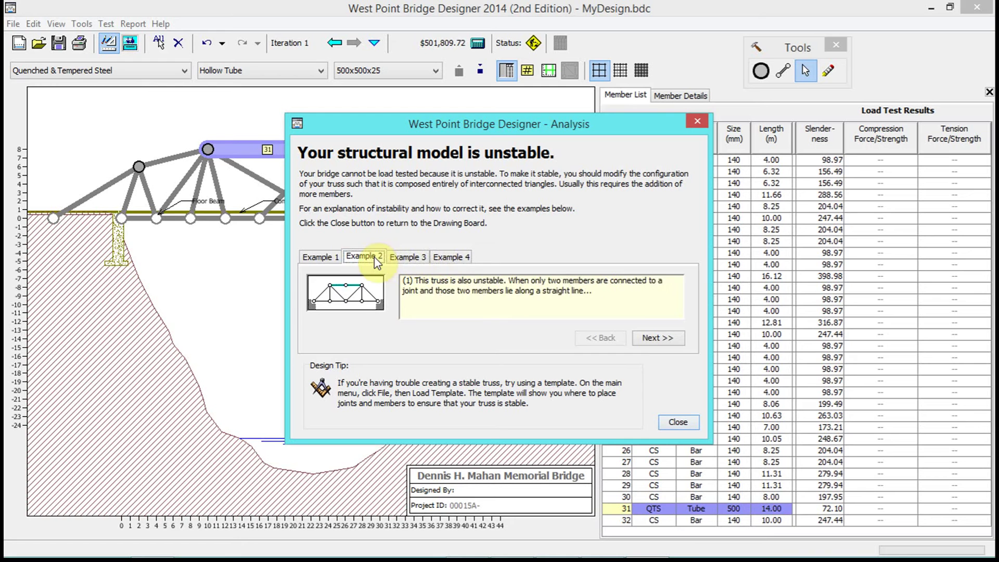
{"action": "left_click", "coordinate": [333, 258]}
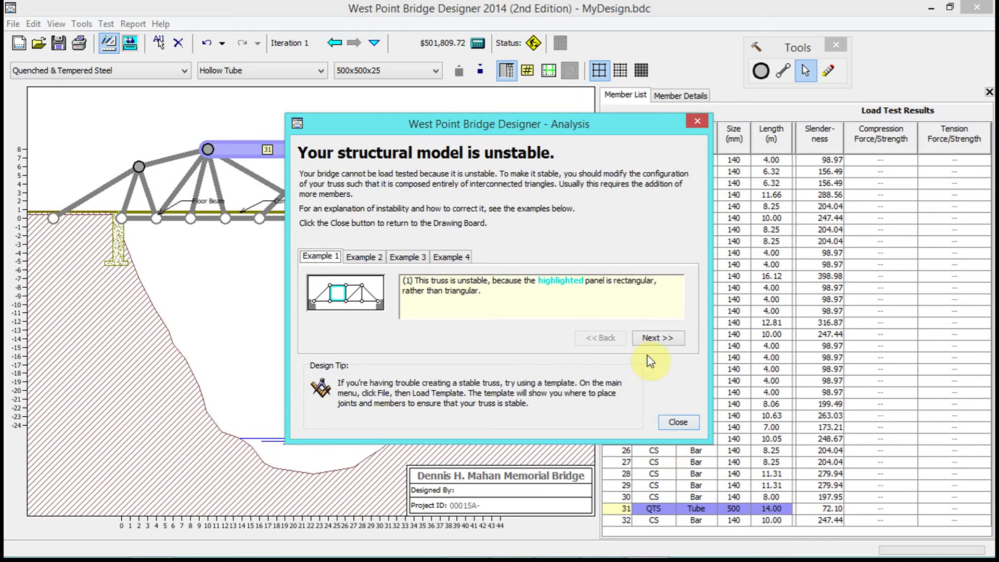
{"action": "left_click", "coordinate": [650, 339]}
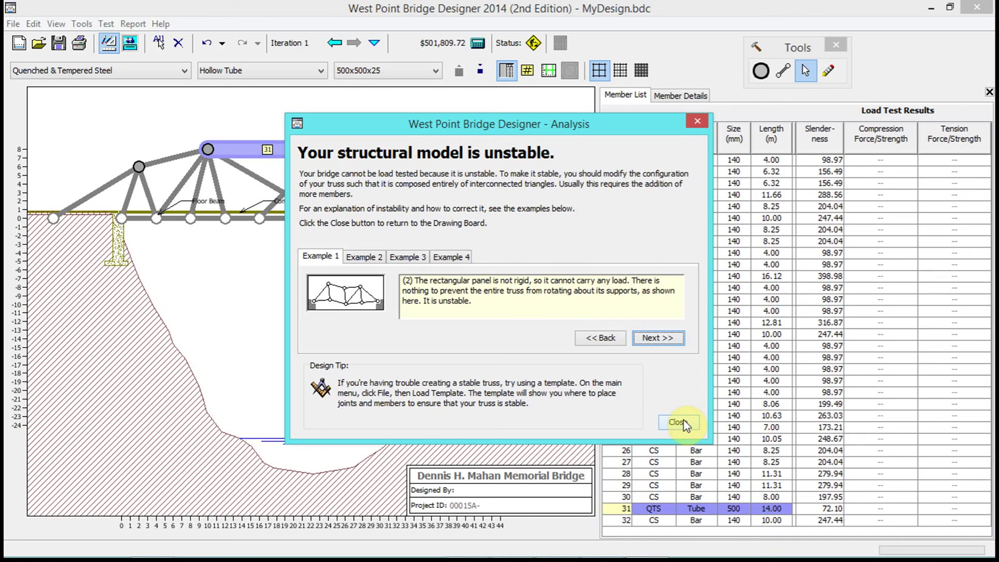
{"action": "left_click", "coordinate": [680, 422]}
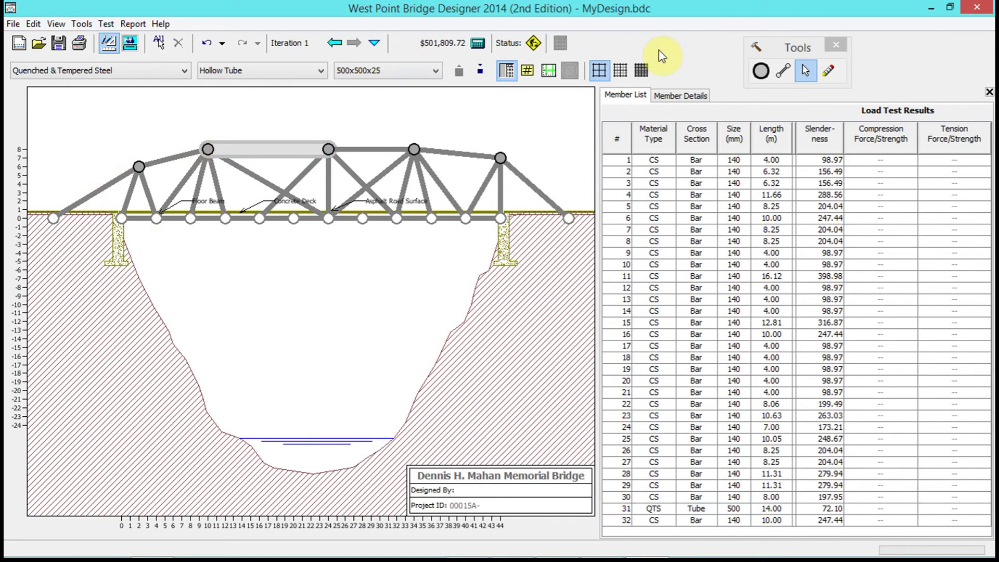
Step: Draw 500x500x25 members from each anchorage to its abutment, and from the joint at (24, 8) to deck joints including 0, 12, 36 and 44 m
{"action": "left_click", "coordinate": [782, 71]}
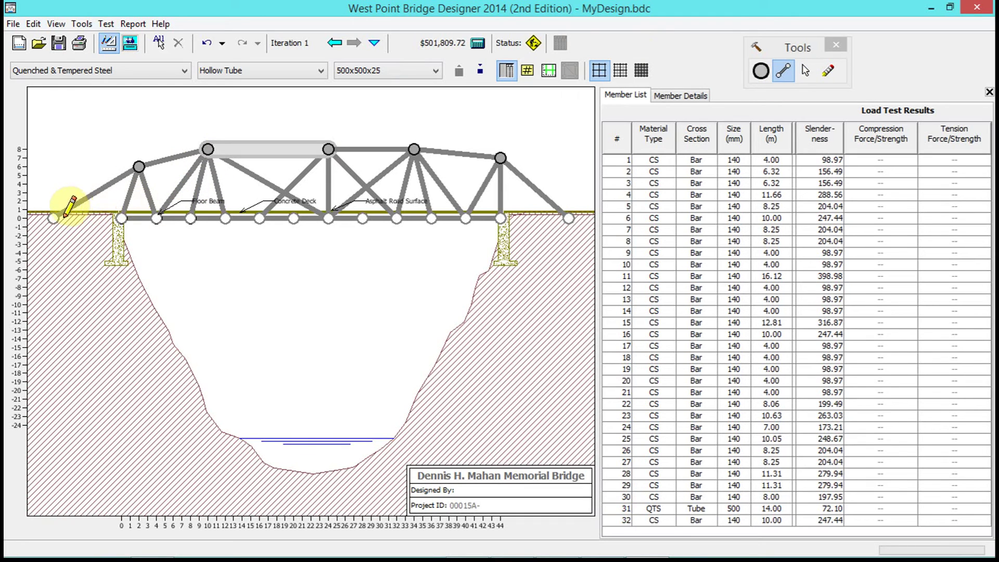
{"action": "left_click_drag", "start_coordinate": [54, 217], "coordinate": [121, 218]}
{"action": "mouse_move", "coordinate": [500, 218]}
{"action": "left_mouse_down"}
{"action": "mouse_move", "coordinate": [508, 209]}
{"action": "mouse_move", "coordinate": [569, 219]}
{"action": "left_mouse_up"}
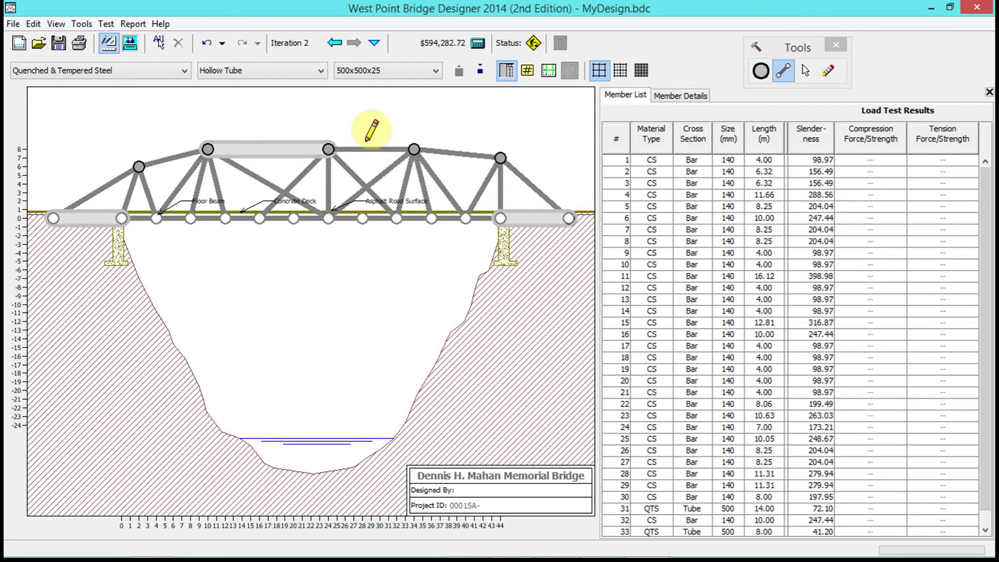
{"action": "left_click_drag", "start_coordinate": [328, 149], "coordinate": [431, 218]}
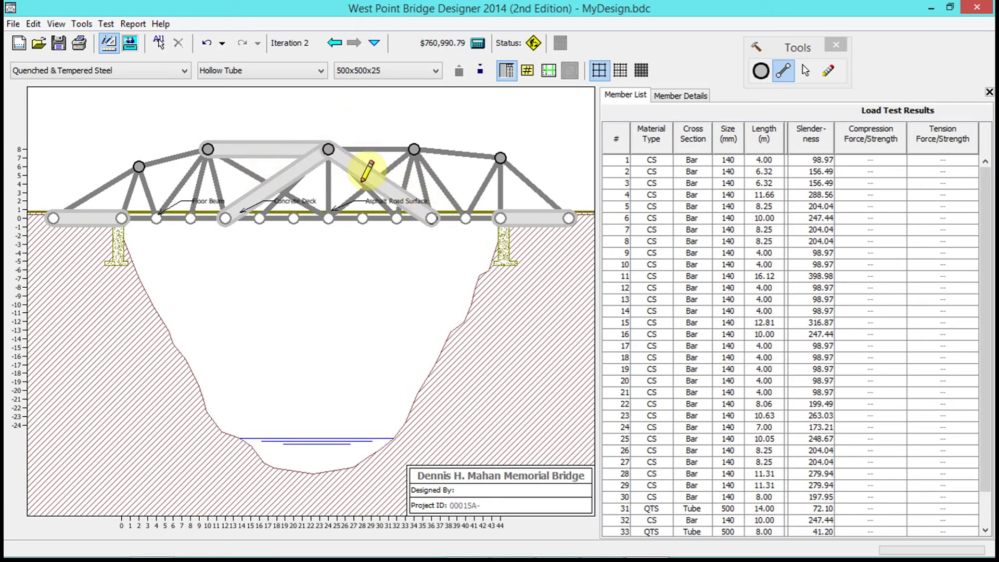
{"action": "mouse_move", "coordinate": [329, 150]}
{"action": "left_mouse_down"}
{"action": "mouse_move", "coordinate": [241, 167]}
{"action": "mouse_move", "coordinate": [157, 218]}
{"action": "mouse_move", "coordinate": [508, 212]}
{"action": "mouse_move", "coordinate": [325, 149]}
{"action": "mouse_move", "coordinate": [191, 183]}
{"action": "mouse_move", "coordinate": [123, 207]}
{"action": "mouse_move", "coordinate": [121, 217]}
{"action": "left_mouse_up"}
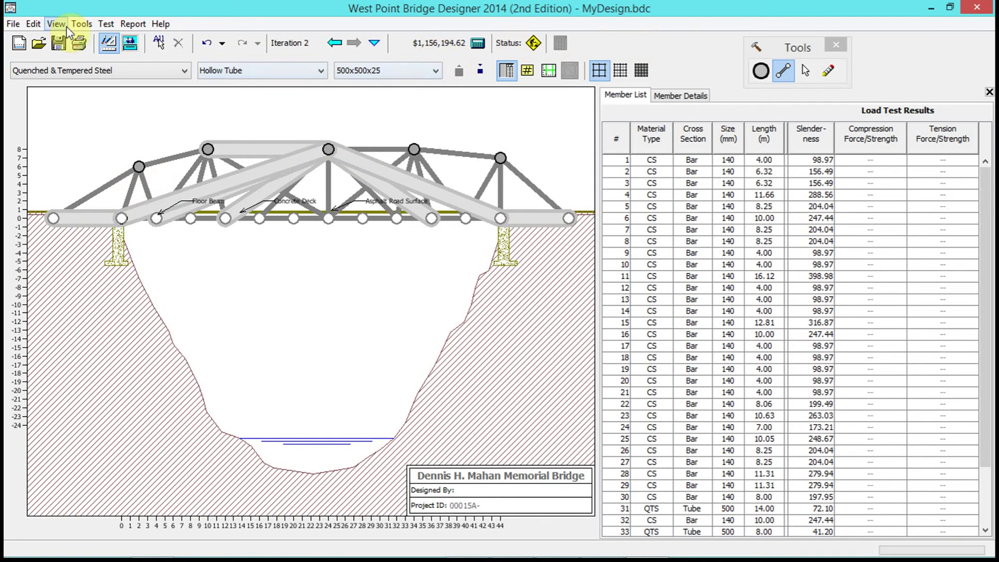
Step: Run the load test on the reinforced truss and close the analysis report
{"action": "left_click", "coordinate": [106, 25]}
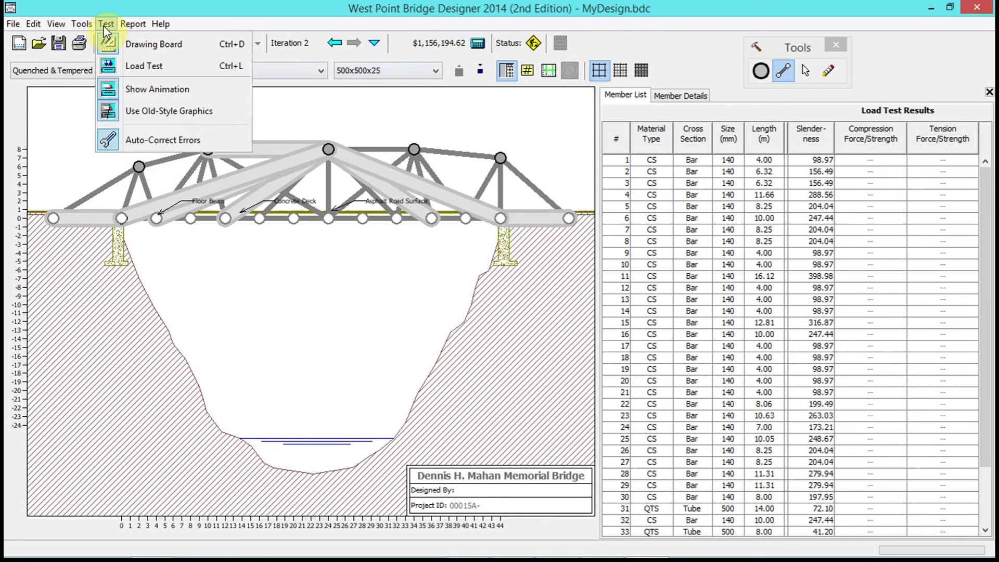
{"action": "left_click", "coordinate": [144, 76]}
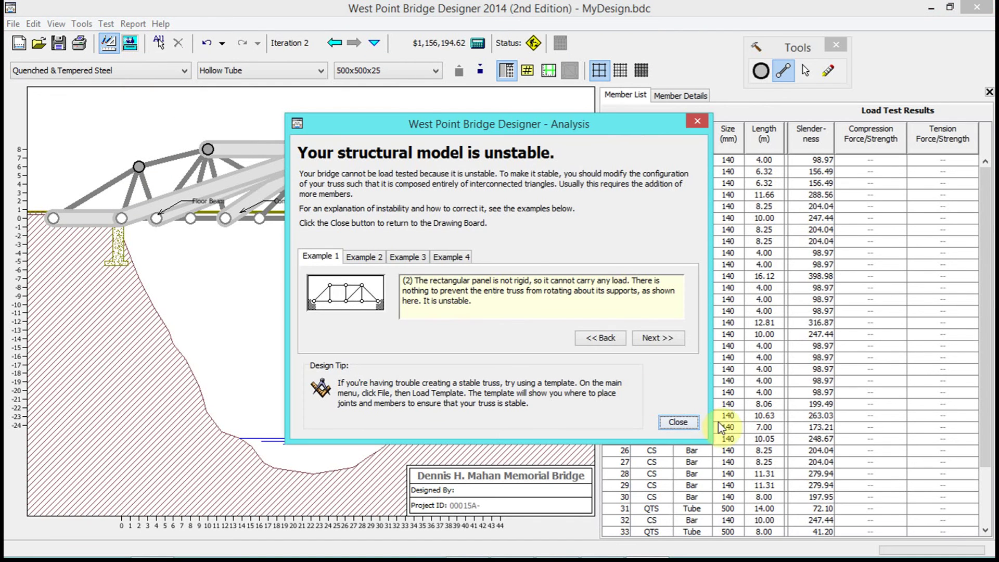
{"action": "left_click", "coordinate": [679, 422]}
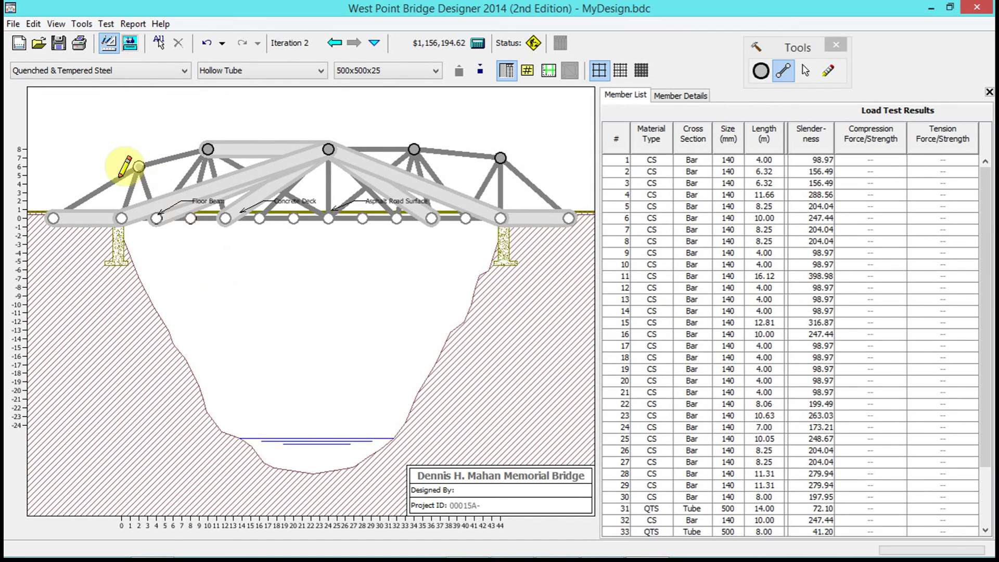
Step: Draw long members from the joint at (24, 8) to the anchorages at both ends of the bridge
{"action": "left_click_drag", "start_coordinate": [121, 218], "coordinate": [569, 218]}
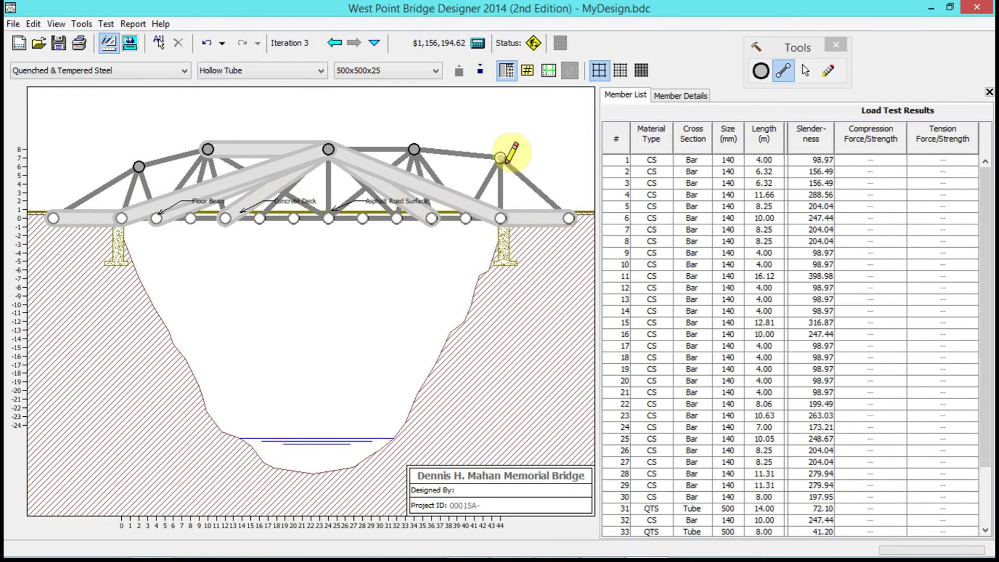
{"action": "mouse_move", "coordinate": [336, 144]}
{"action": "left_mouse_down"}
{"action": "mouse_move", "coordinate": [427, 154]}
{"action": "mouse_move", "coordinate": [551, 195]}
{"action": "mouse_move", "coordinate": [576, 212]}
{"action": "mouse_move", "coordinate": [568, 218]}
{"action": "left_mouse_up"}
{"action": "mouse_move", "coordinate": [328, 150]}
{"action": "left_mouse_down"}
{"action": "mouse_move", "coordinate": [201, 160]}
{"action": "mouse_move", "coordinate": [74, 201]}
{"action": "mouse_move", "coordinate": [53, 217]}
{"action": "left_mouse_up"}
{"action": "left_click_drag", "start_coordinate": [328, 149], "coordinate": [328, 222]}
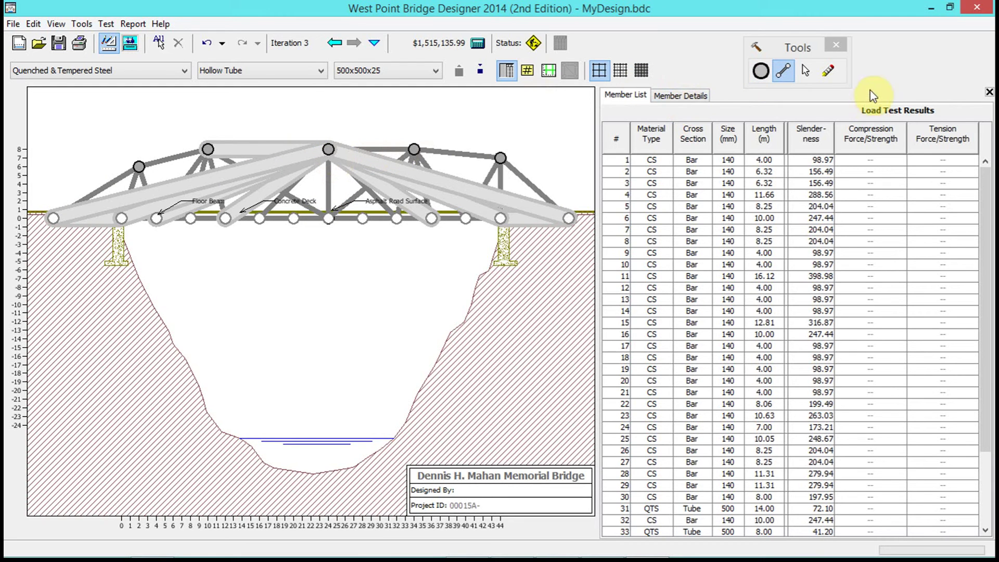
Step: Repeat the load test, view instability Example 2, and close the analysis report
{"action": "left_click", "coordinate": [806, 73]}
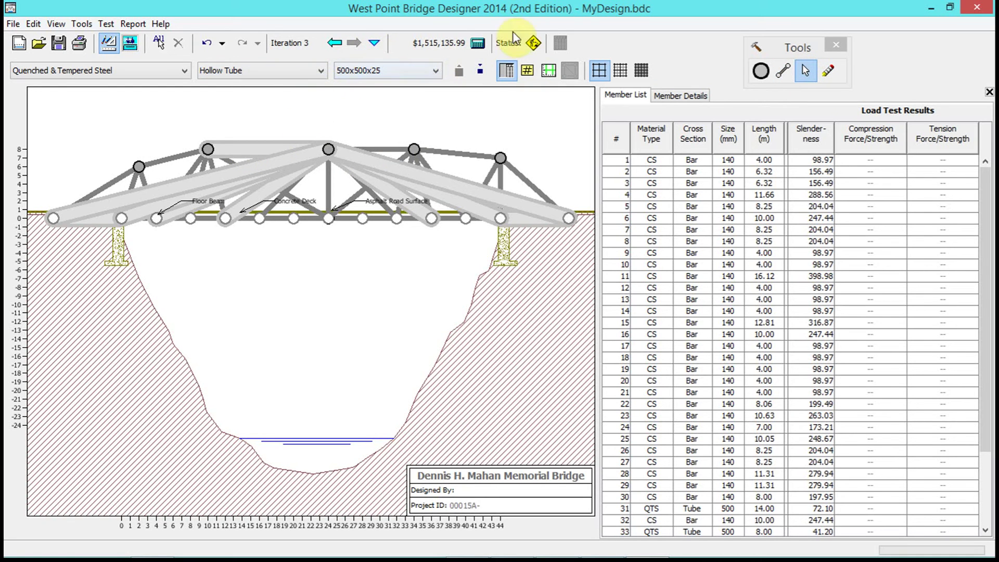
{"action": "left_click", "coordinate": [129, 44]}
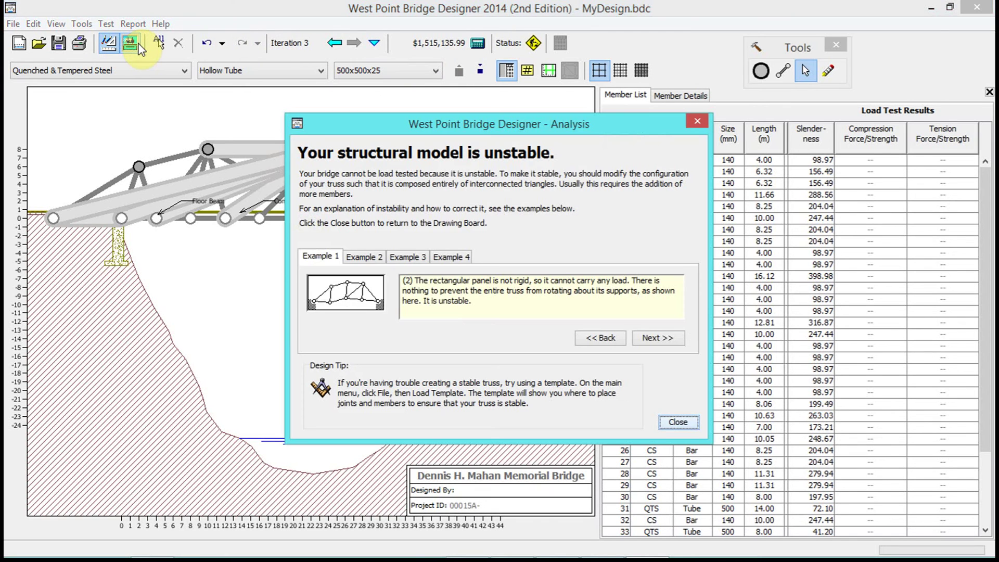
{"action": "left_click", "coordinate": [374, 257]}
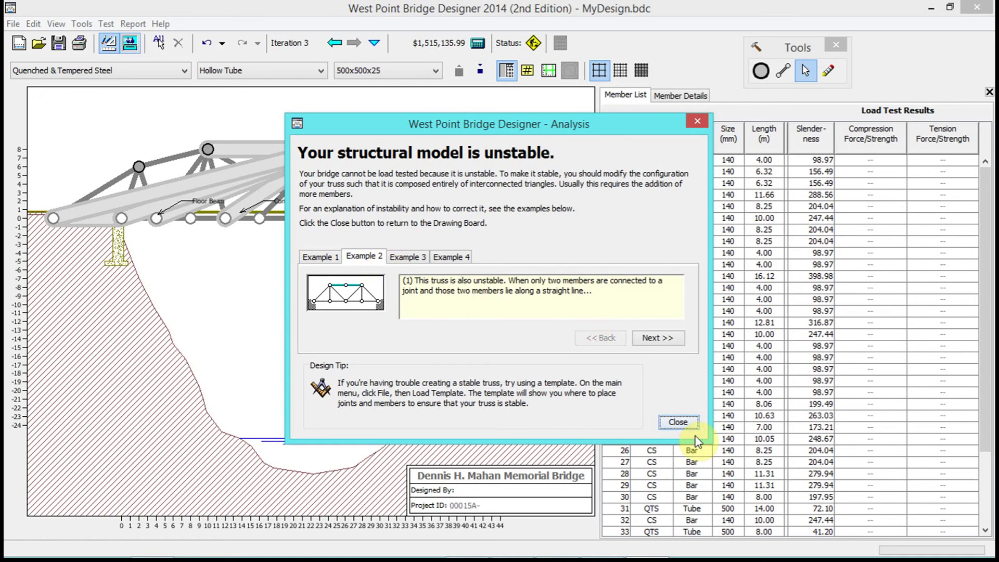
{"action": "left_click", "coordinate": [679, 423]}
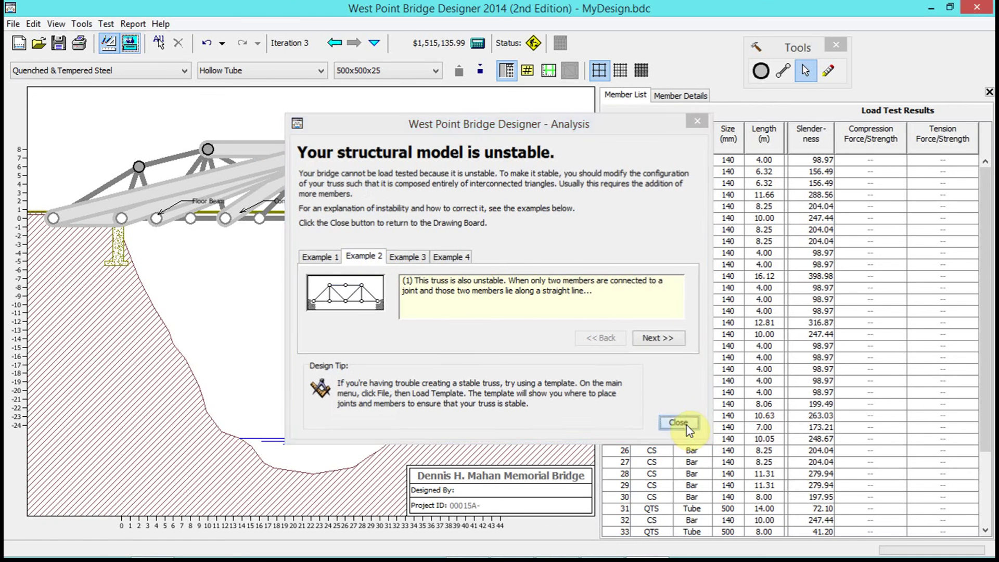
Step: Undo all the added 500x500x25 members and the size, cross-section and material changes of the top member between (10, 8) and (24, 8)
{"action": "key", "text": "ctrl+z"}
{"action": "key", "text": "ctrl+z"}
{"action": "key", "text": "ctrl+z"}
{"action": "key", "text": "ctrl+z"}
{"action": "key", "text": "ctrl+z"}
{"action": "key", "text": "ctrl+z"}
{"action": "key", "text": "ctrl+z"}
{"action": "key", "text": "ctrl+z"}
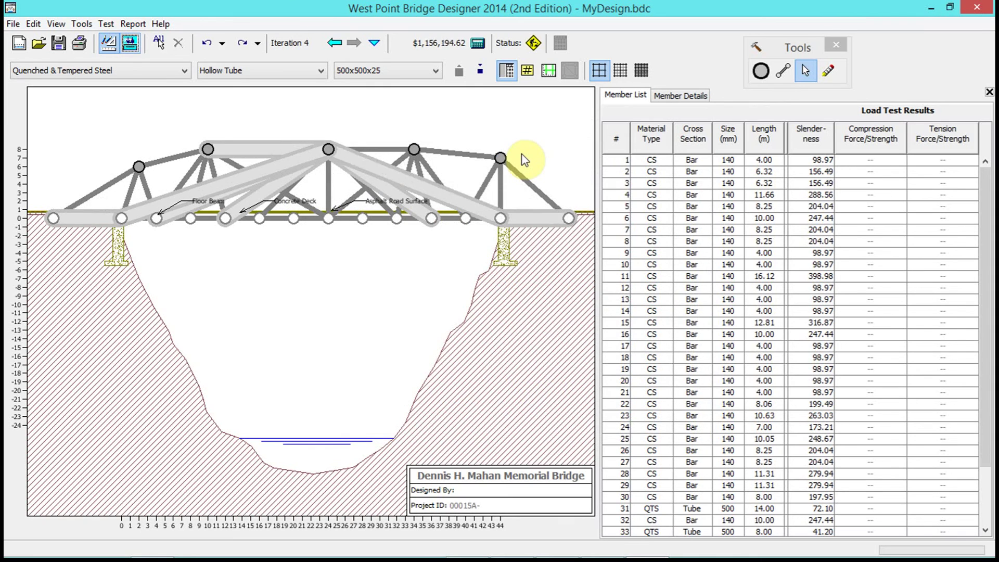
{"action": "key", "text": "ctrl+z"}
{"action": "key", "text": "ctrl+z"}
{"action": "key", "text": "ctrl+z"}
{"action": "key", "text": "ctrl+z"}
{"action": "key", "text": "ctrl+z"}
{"action": "key", "text": "ctrl+z"}
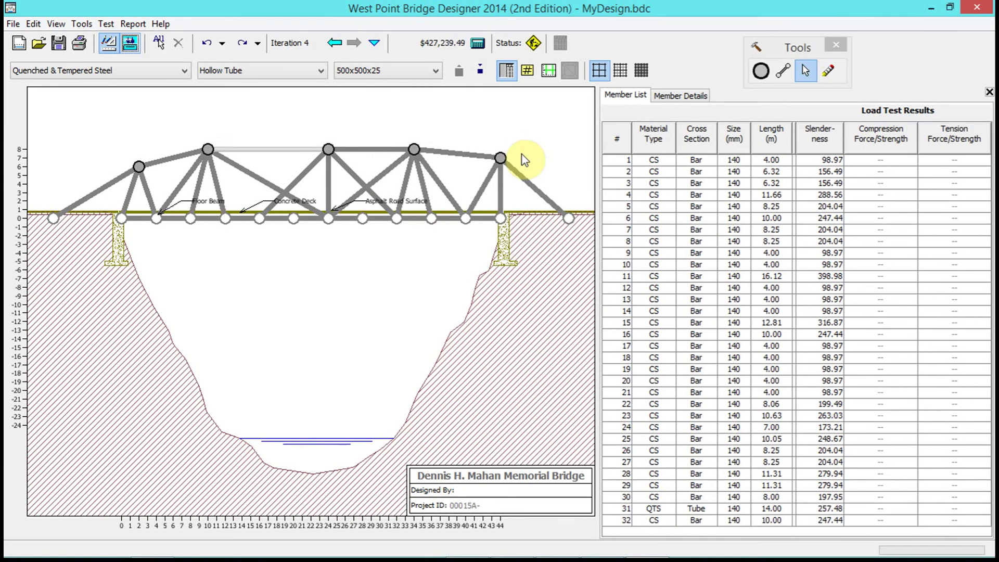
{"action": "key", "text": "ctrl+z"}
{"action": "key", "text": "ctrl+z"}
Step: Undo the joint at (24, 8) with its members and the members from (34, 8) to the deck joints at 32 and 36 m
{"action": "key", "text": "ctrl+z"}
{"action": "key", "text": "ctrl+z"}
{"action": "key", "text": "ctrl+z"}
{"action": "key", "text": "ctrl+z"}
{"action": "key", "text": "ctrl+z"}
{"action": "key", "text": "ctrl+z"}
{"action": "key", "text": "ctrl+z"}
{"action": "key", "text": "ctrl+z"}
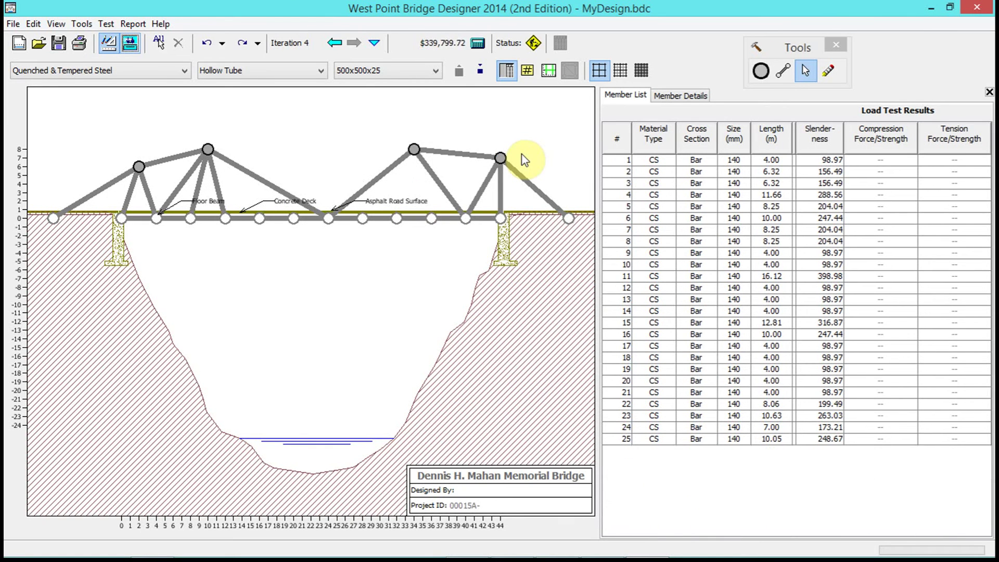
Step: Undo the right-side deck and truss members, the deletion of the inner members, and the raising of the joint at 34 m
{"action": "key", "text": "ctrl+z"}
{"action": "key", "text": "ctrl+z"}
{"action": "key", "text": "ctrl+z"}
{"action": "key", "text": "ctrl+z"}
{"action": "key", "text": "ctrl+z"}
{"action": "key", "text": "ctrl+z"}
{"action": "key", "text": "ctrl+z"}
{"action": "key", "text": "ctrl+z"}
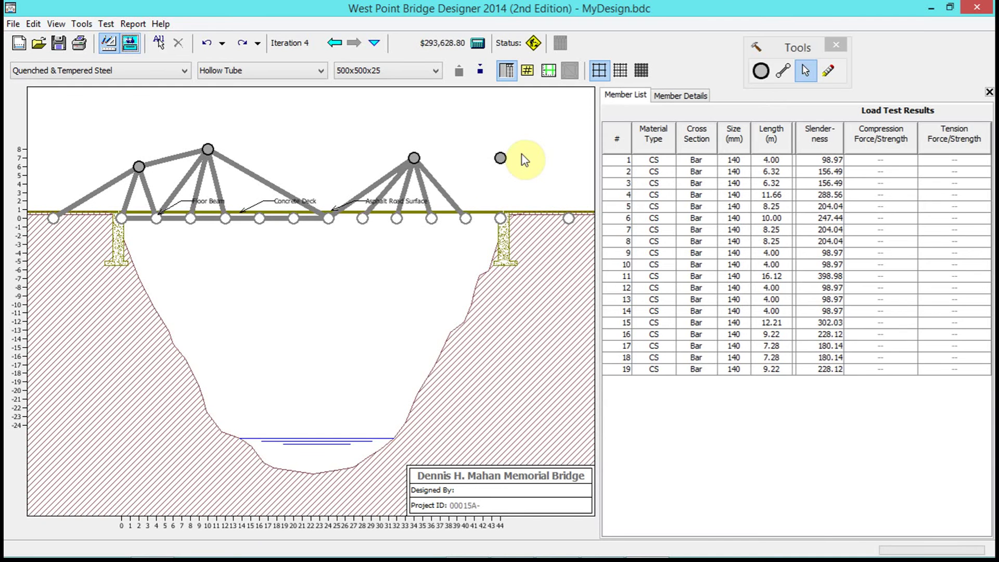
Step: Undo all remaining truss members, deck members and upper joints, back to the original deck and anchorage joints
{"action": "key", "text": "ctrl+z"}
{"action": "key", "text": "ctrl+z"}
{"action": "key", "text": "ctrl+z"}
{"action": "key", "text": "ctrl+z"}
{"action": "key", "text": "ctrl+z"}
{"action": "key", "text": "ctrl+z"}
{"action": "key", "text": "ctrl+z"}
{"action": "key", "text": "ctrl+z"}
{"action": "key", "text": "ctrl+z"}
{"action": "key", "text": "ctrl+z"}
{"action": "key", "text": "ctrl+z"}
{"action": "key", "text": "ctrl+z"}
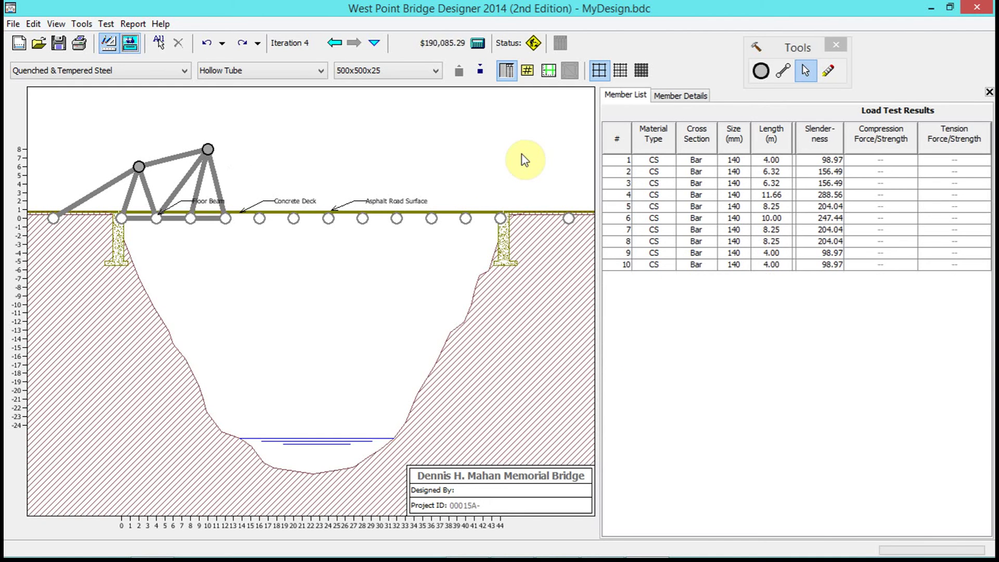
{"action": "key", "text": "ctrl+z"}
{"action": "key", "text": "ctrl+z"}
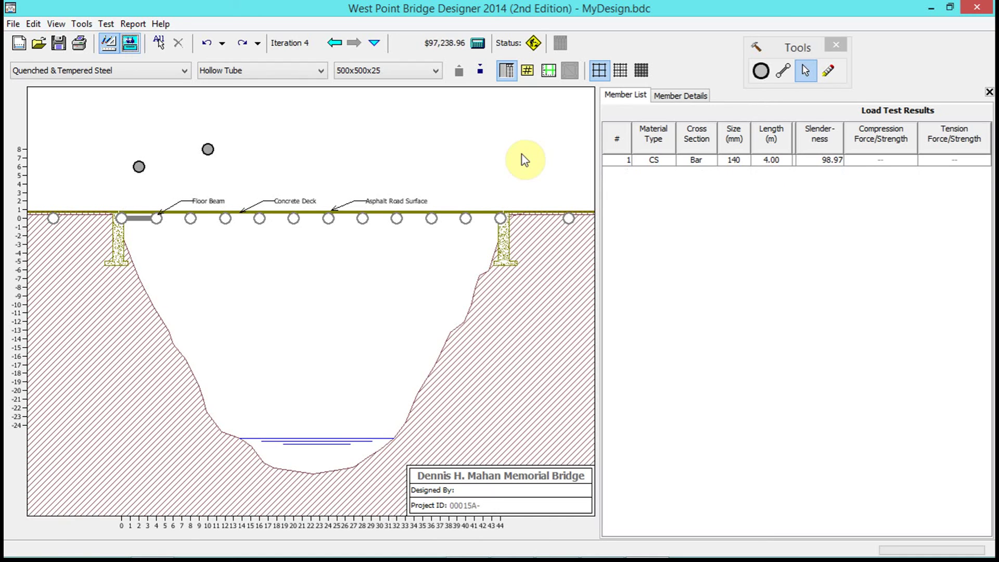
{"action": "key", "text": "ctrl+z"}
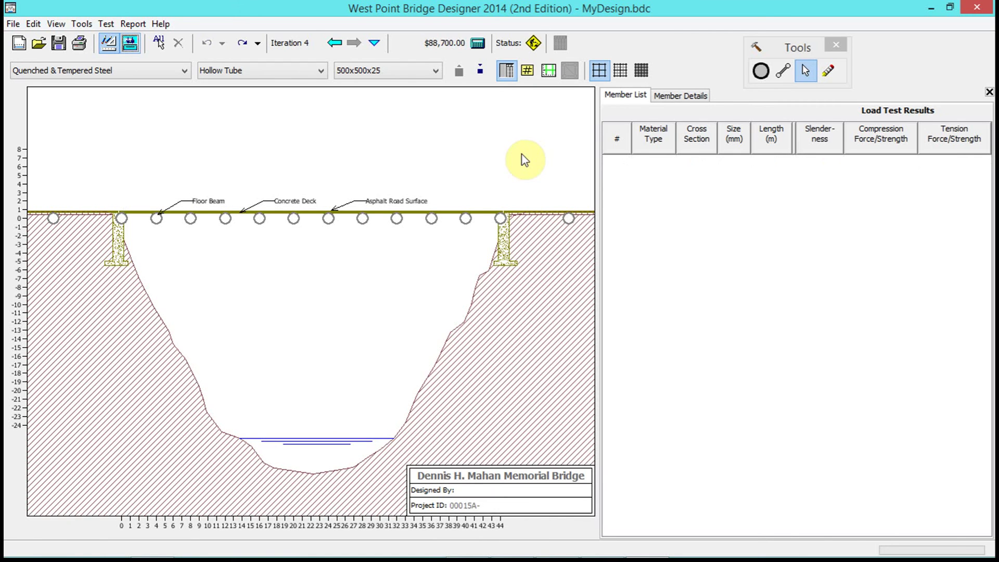
Step: Place upper joints at (20, 8), (28, 8), (36, 8) and (44, 8) above the deck
{"action": "left_click", "coordinate": [785, 73]}
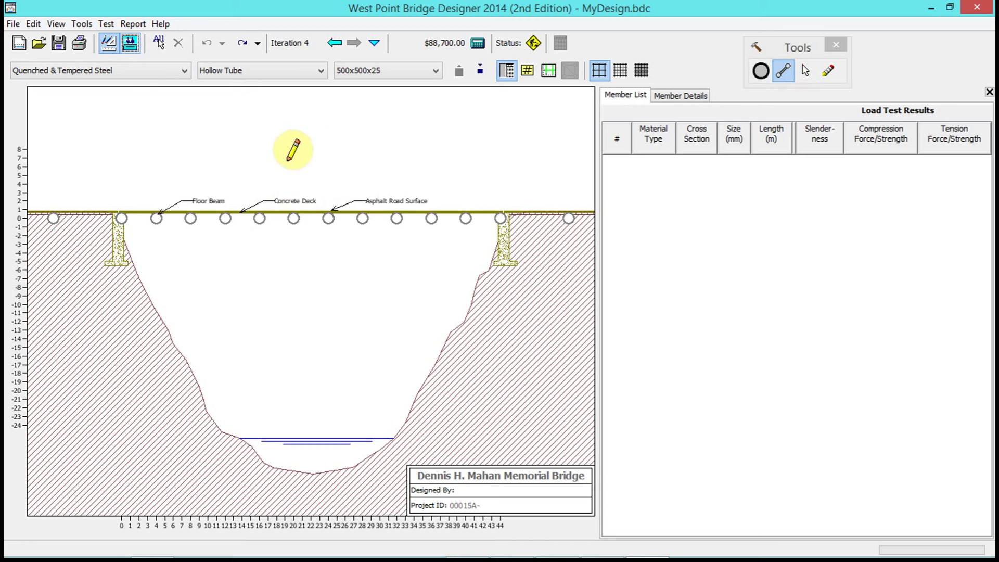
{"action": "left_click", "coordinate": [761, 71]}
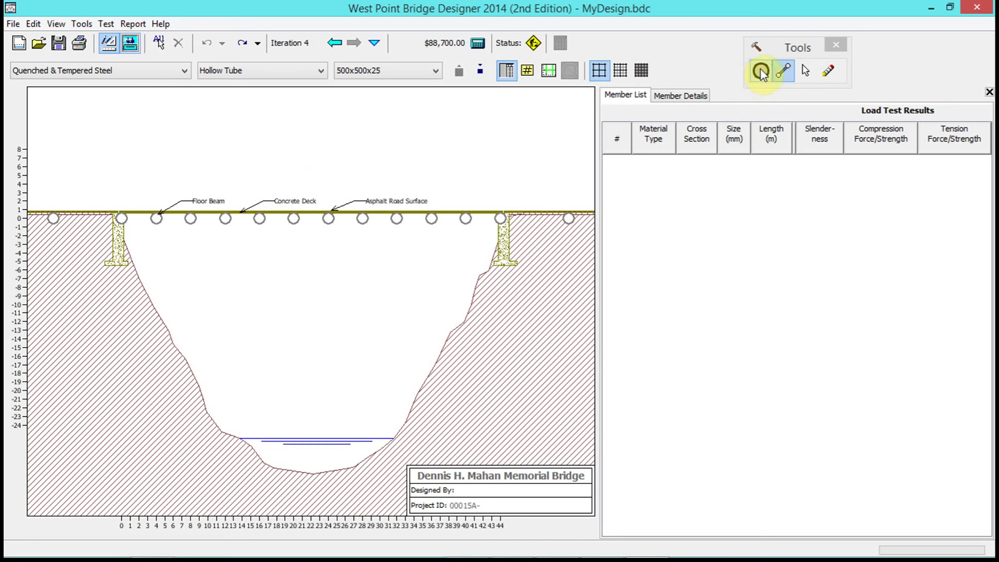
{"action": "left_click", "coordinate": [293, 149]}
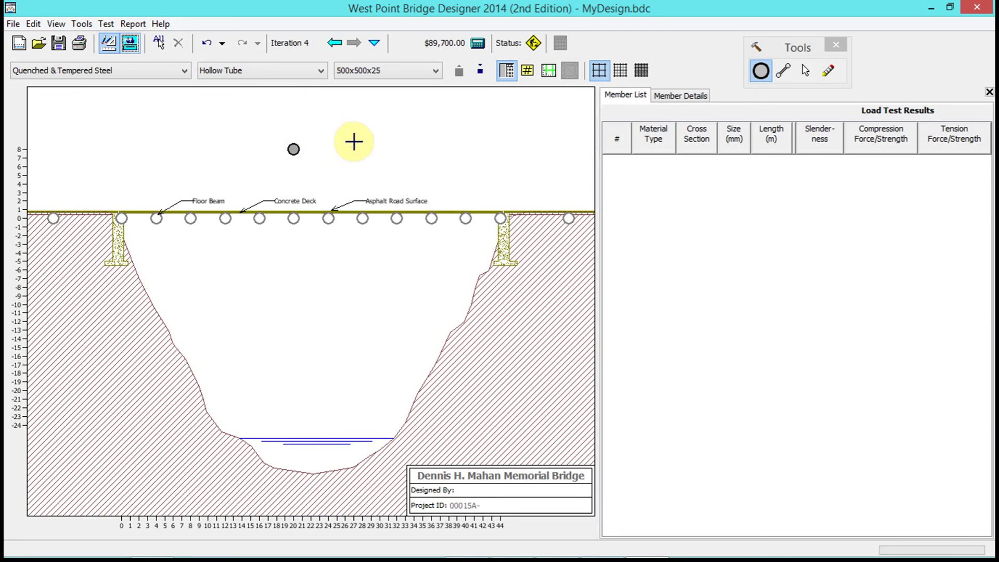
{"action": "left_click", "coordinate": [362, 137]}
{"action": "left_click", "coordinate": [430, 136]}
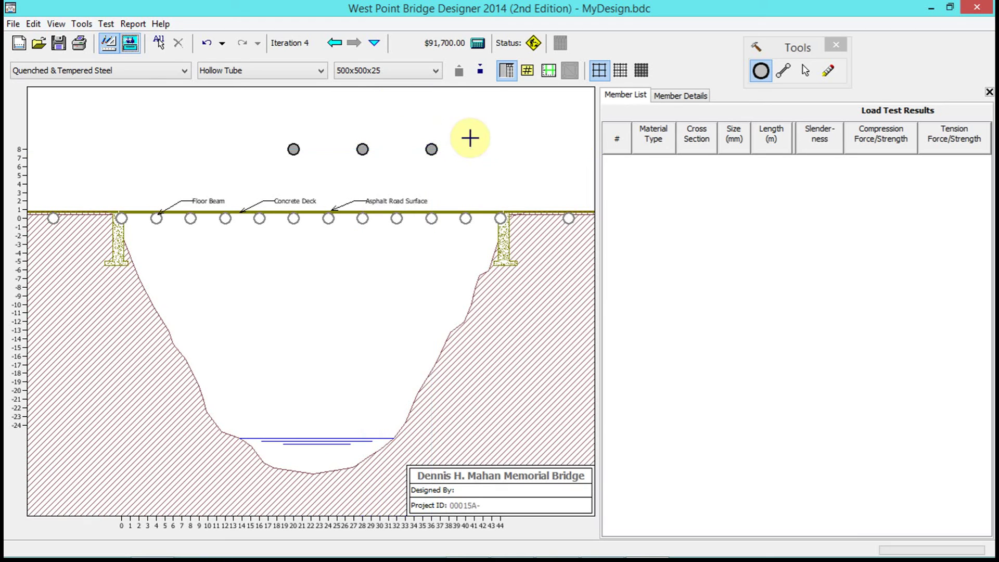
{"action": "left_click", "coordinate": [503, 137]}
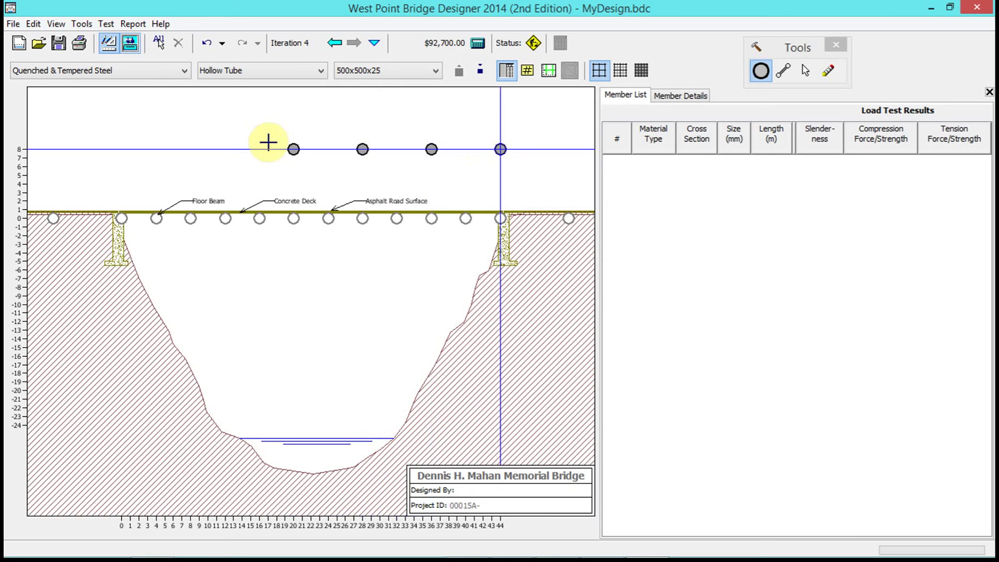
Step: Place upper joints at (12, 8), (4, 8) and (0, 8), undoing the misplaced joint at (11, 8)
{"action": "left_click", "coordinate": [217, 139]}
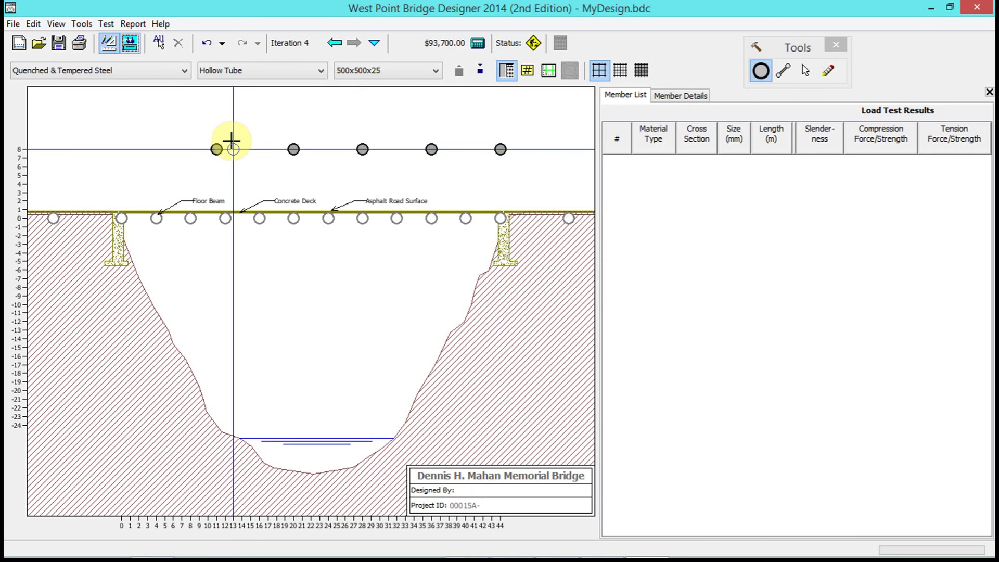
{"action": "key", "text": "ctrl+z"}
{"action": "left_click", "coordinate": [226, 144]}
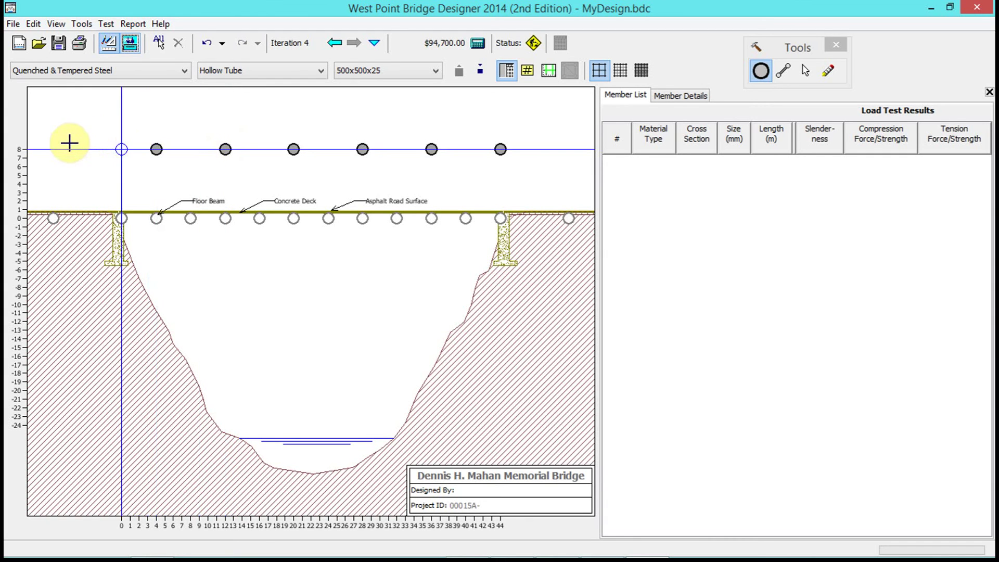
{"action": "left_click", "coordinate": [120, 142]}
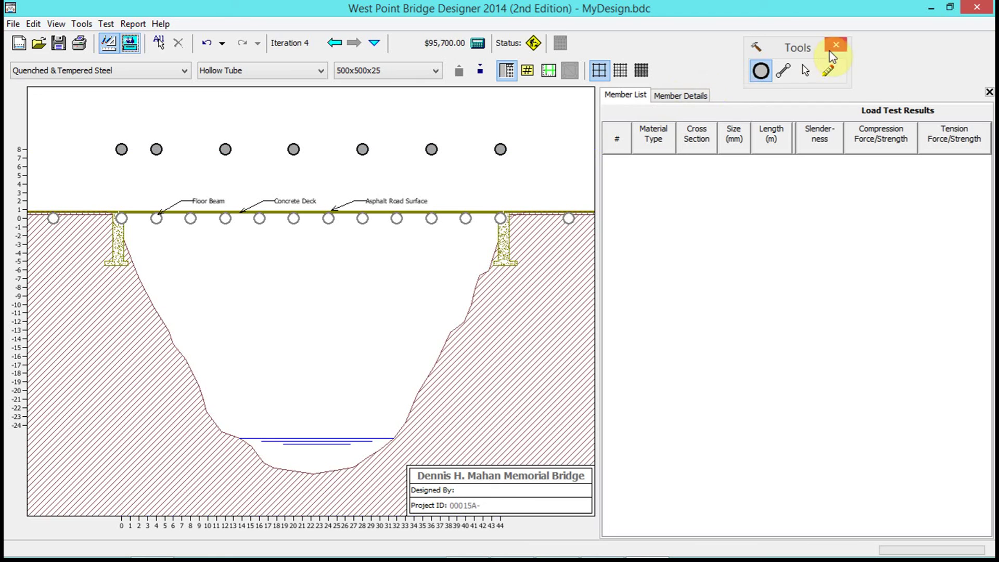
Step: Draw two 500x500x25 hollow-tube members along the upper joints from (12, 8) to (28, 8)
{"action": "left_click", "coordinate": [784, 71]}
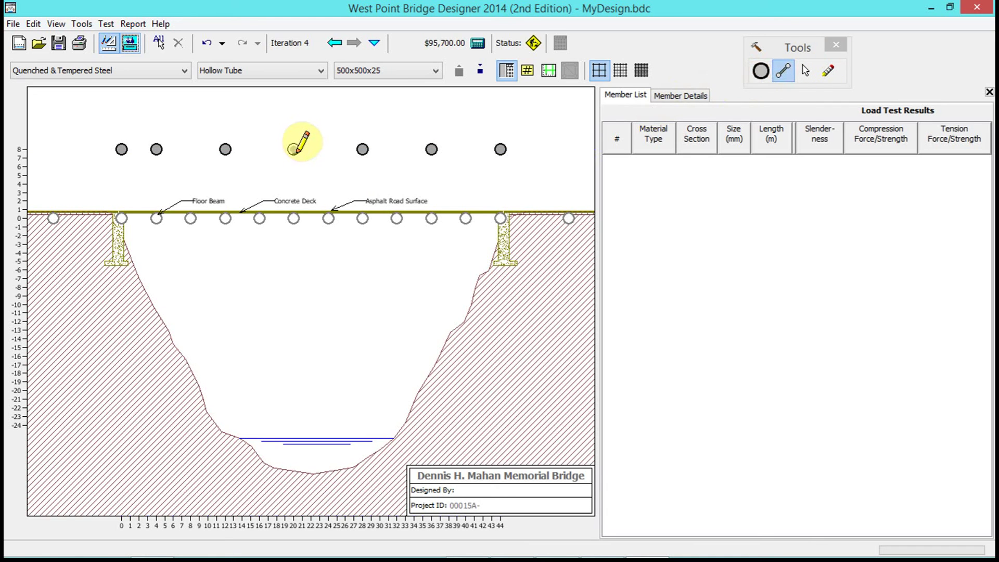
{"action": "left_click_drag", "start_coordinate": [225, 150], "coordinate": [363, 149]}
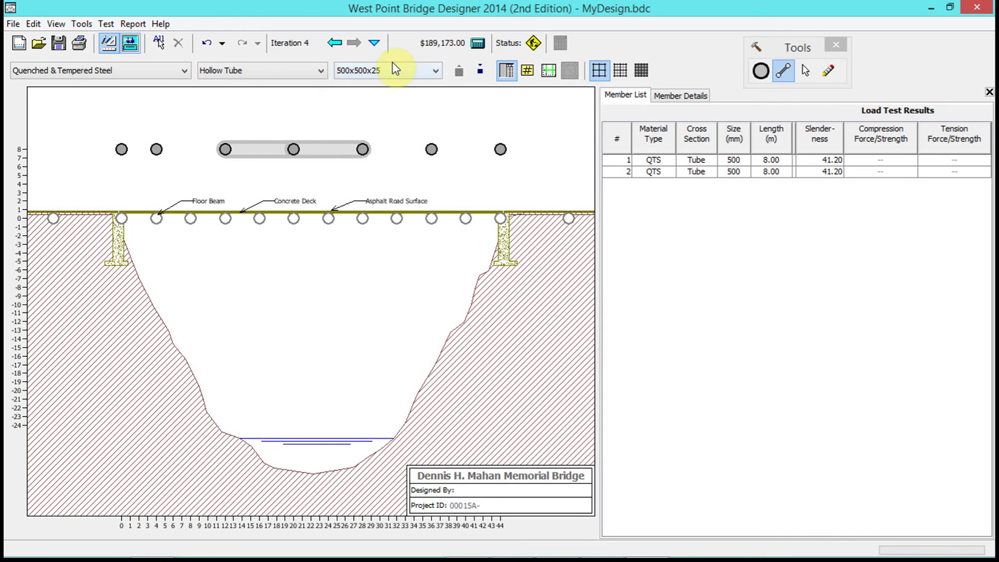
Step: Set the member size to 140x140x7 and undo the two upper members between (12, 8) and (28, 8)
{"action": "left_click", "coordinate": [395, 67]}
{"action": "mouse_move", "coordinate": [438, 148]}
{"action": "left_mouse_down"}
{"action": "mouse_move", "coordinate": [439, 94]}
{"action": "mouse_move", "coordinate": [435, 134]}
{"action": "left_mouse_up"}
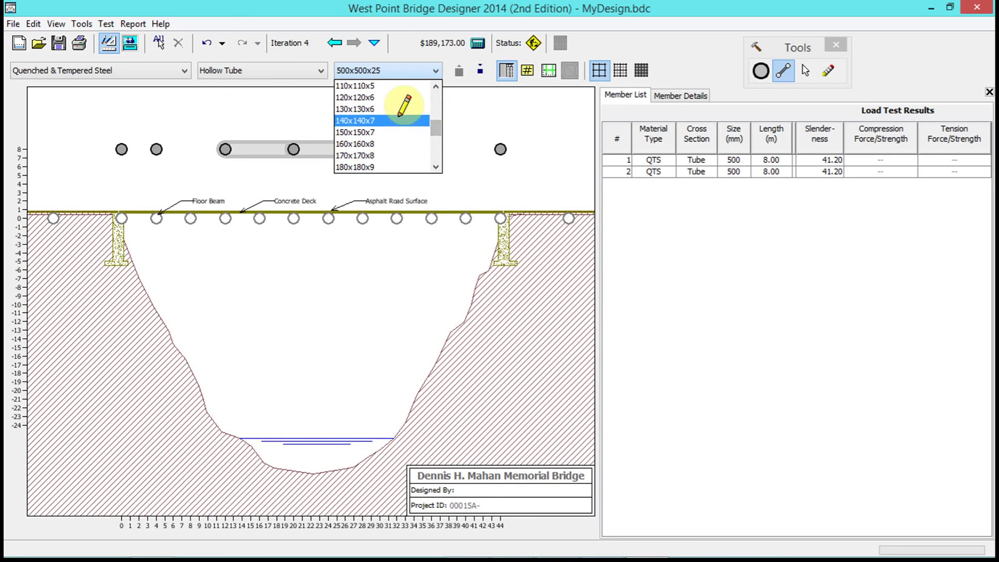
{"action": "left_click", "coordinate": [401, 122]}
{"action": "key", "text": "ctrl+z"}
{"action": "key", "text": "ctrl+z"}
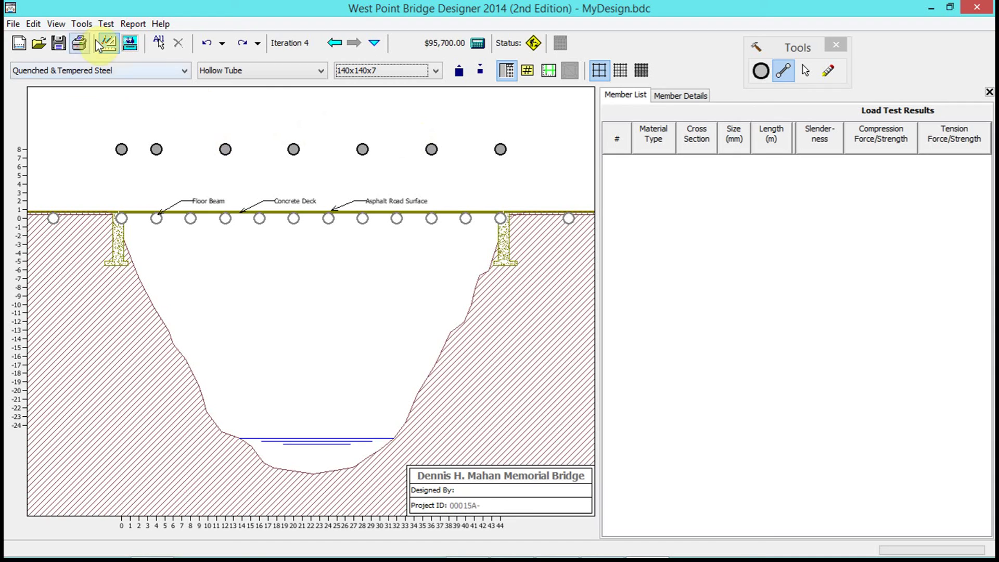
Step: Draw the top chord from (0, 8) to (44, 8) and sloping members from its ends to both anchorages as 140x140 Solid Bar
{"action": "left_click", "coordinate": [260, 77]}
{"action": "left_click", "coordinate": [213, 85]}
{"action": "left_click_drag", "start_coordinate": [226, 150], "coordinate": [294, 150]}
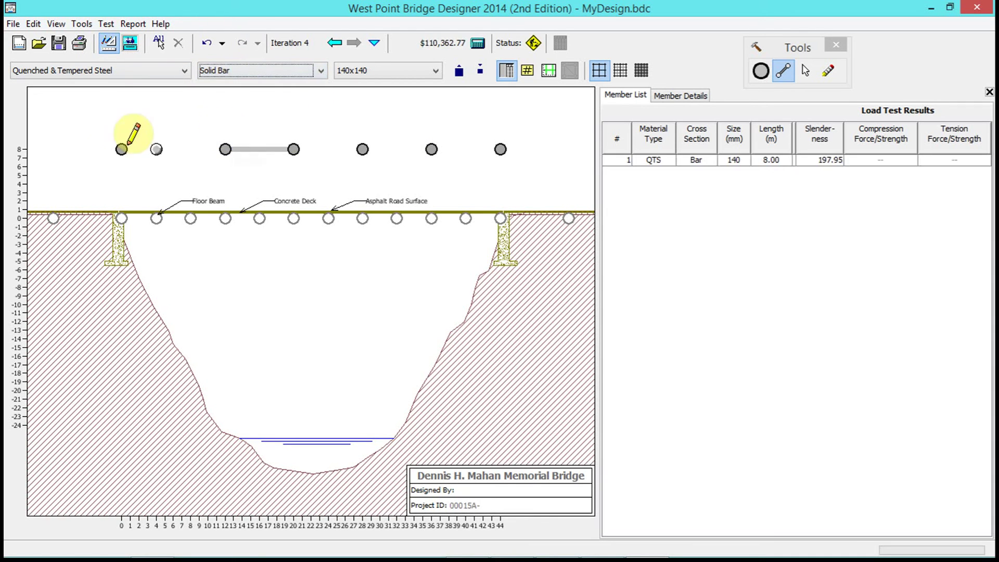
{"action": "left_click_drag", "start_coordinate": [517, 139], "coordinate": [516, 139]}
{"action": "mouse_move", "coordinate": [122, 150]}
{"action": "left_mouse_down"}
{"action": "mouse_move", "coordinate": [67, 179]}
{"action": "mouse_move", "coordinate": [53, 218]}
{"action": "left_mouse_up"}
{"action": "mouse_move", "coordinate": [500, 149]}
{"action": "left_mouse_down"}
{"action": "mouse_move", "coordinate": [562, 176]}
{"action": "mouse_move", "coordinate": [569, 218]}
{"action": "left_mouse_up"}
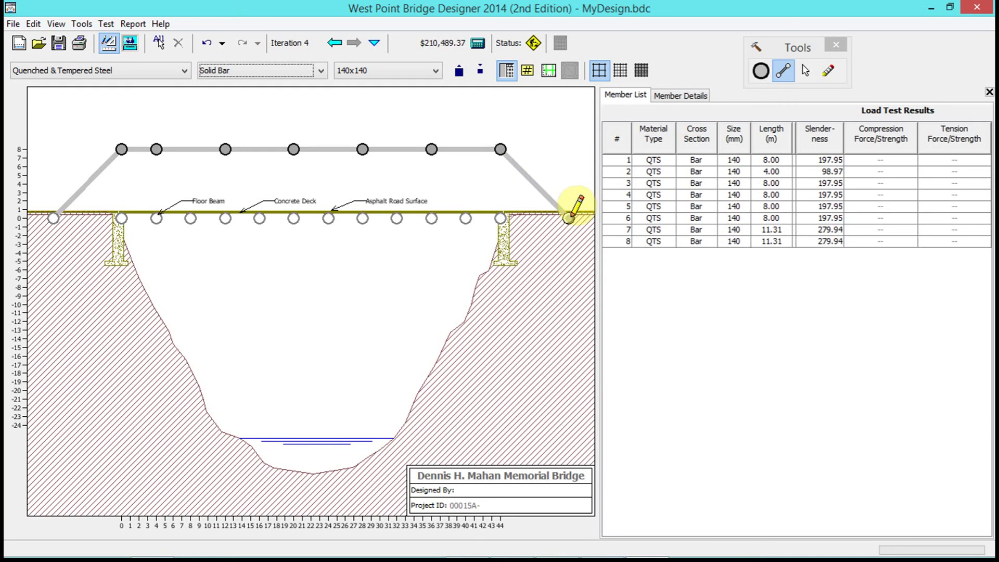
Step: Draw the vertical member at 0 m, the crossing diagonals of the first bay, and the zigzag diagonals across to (44, 8)
{"action": "left_click_drag", "start_coordinate": [122, 149], "coordinate": [121, 218]}
{"action": "mouse_move", "coordinate": [121, 149]}
{"action": "left_mouse_down"}
{"action": "mouse_move", "coordinate": [156, 218]}
{"action": "mouse_move", "coordinate": [157, 147]}
{"action": "mouse_move", "coordinate": [191, 218]}
{"action": "left_mouse_up"}
{"action": "mouse_move", "coordinate": [224, 152]}
{"action": "left_mouse_down"}
{"action": "mouse_move", "coordinate": [248, 174]}
{"action": "mouse_move", "coordinate": [259, 218]}
{"action": "mouse_move", "coordinate": [293, 150]}
{"action": "mouse_move", "coordinate": [329, 218]}
{"action": "mouse_move", "coordinate": [363, 149]}
{"action": "mouse_move", "coordinate": [401, 223]}
{"action": "mouse_move", "coordinate": [441, 116]}
{"action": "mouse_move", "coordinate": [431, 149]}
{"action": "mouse_move", "coordinate": [469, 204]}
{"action": "mouse_move", "coordinate": [465, 218]}
{"action": "mouse_move", "coordinate": [500, 149]}
{"action": "left_mouse_up"}
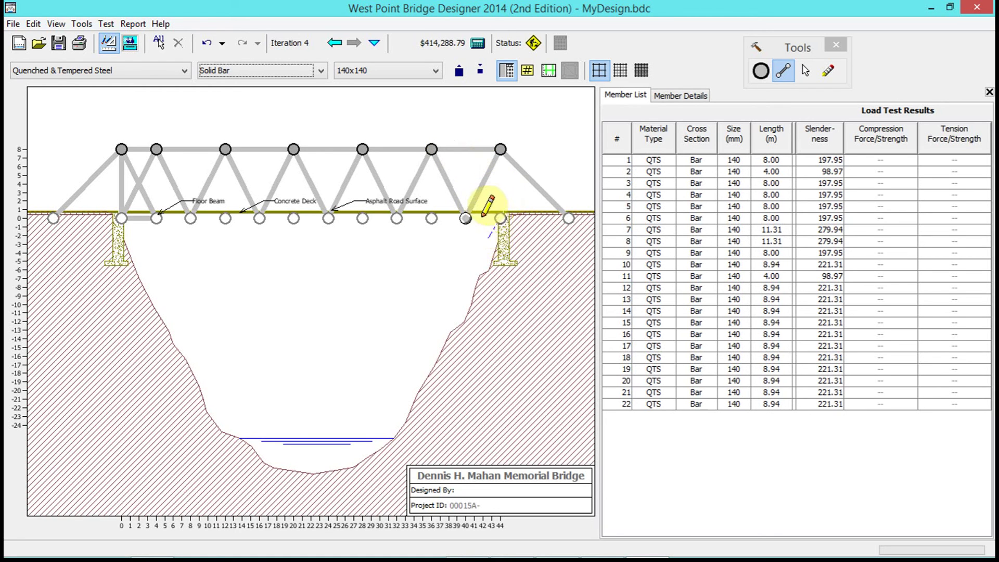
Step: Draw the deck members from 0 to 44 m and extend them to the anchorage beyond the 44 m support
{"action": "left_click_drag", "start_coordinate": [123, 217], "coordinate": [122, 217]}
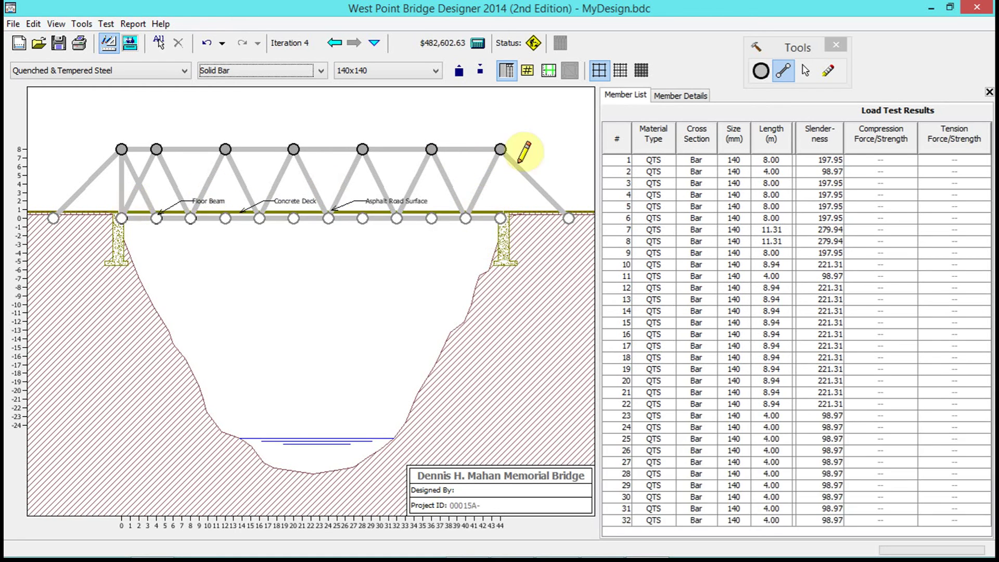
{"action": "left_click_drag", "start_coordinate": [501, 218], "coordinate": [569, 218]}
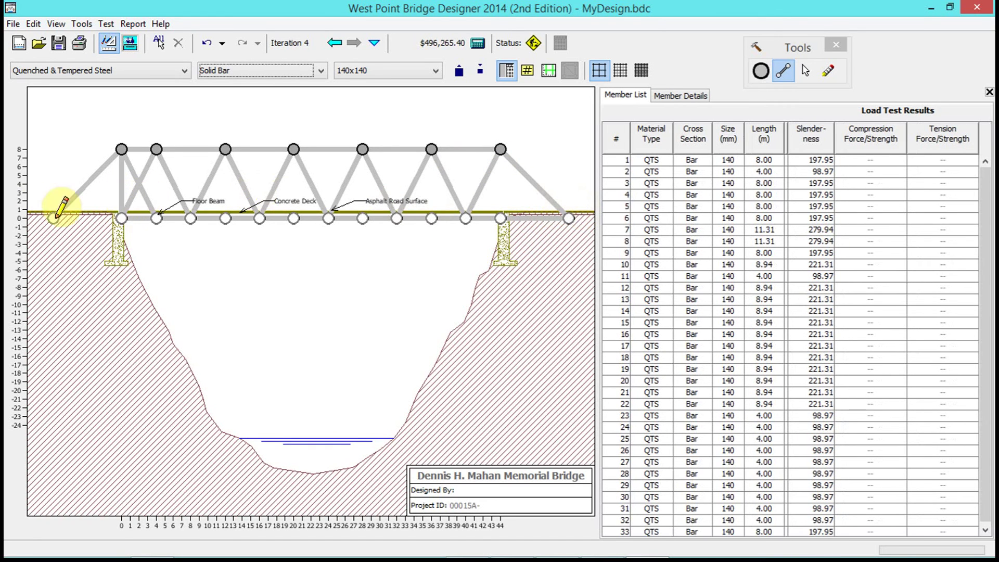
Step: Draw vertical members between the upper and deck joints at 44, 36, 28, 20, 12 and 4 m
{"action": "left_click_drag", "start_coordinate": [500, 149], "coordinate": [500, 214]}
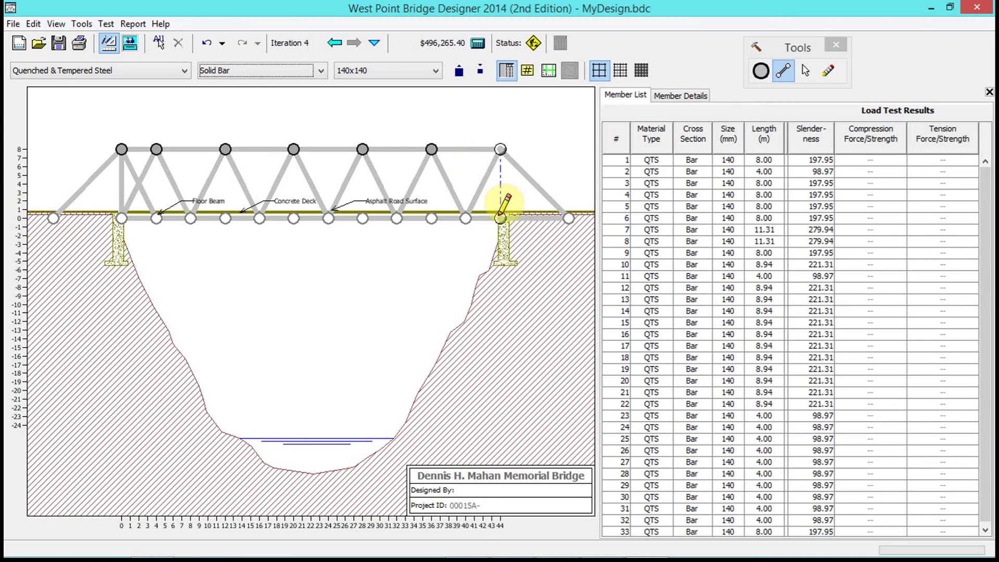
{"action": "left_click_drag", "start_coordinate": [432, 149], "coordinate": [431, 218]}
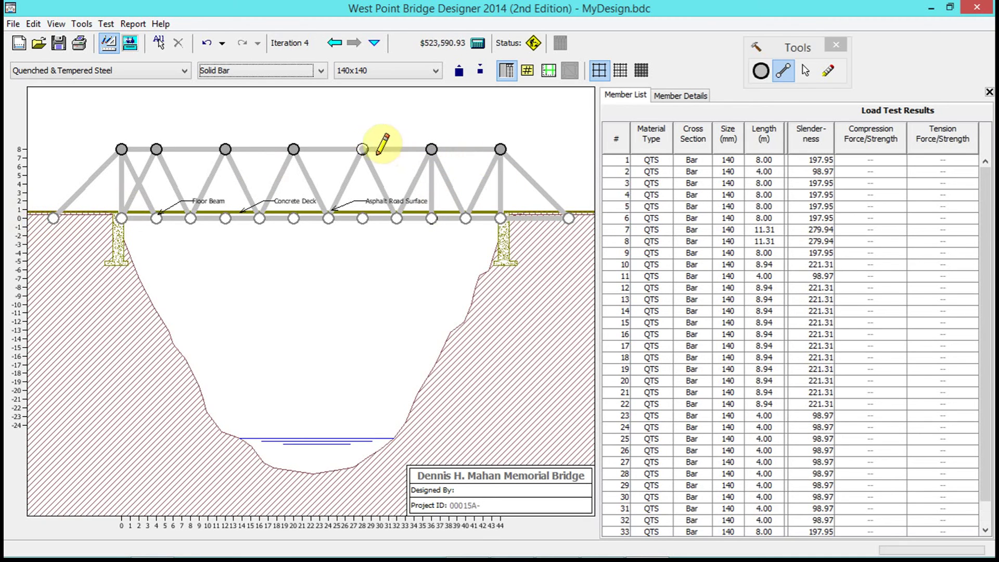
{"action": "left_click_drag", "start_coordinate": [363, 150], "coordinate": [364, 214]}
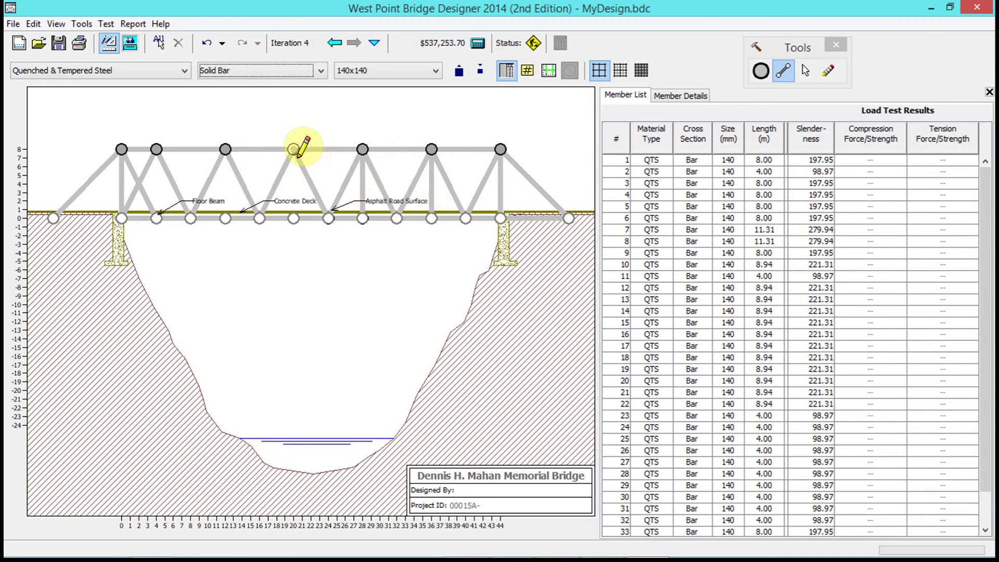
{"action": "left_click_drag", "start_coordinate": [294, 150], "coordinate": [294, 218]}
{"action": "left_click_drag", "start_coordinate": [225, 150], "coordinate": [225, 218]}
{"action": "left_click_drag", "start_coordinate": [156, 218], "coordinate": [156, 149]}
Step: Run the load test on the new truss and return to the drawing board
{"action": "left_click", "coordinate": [130, 43]}
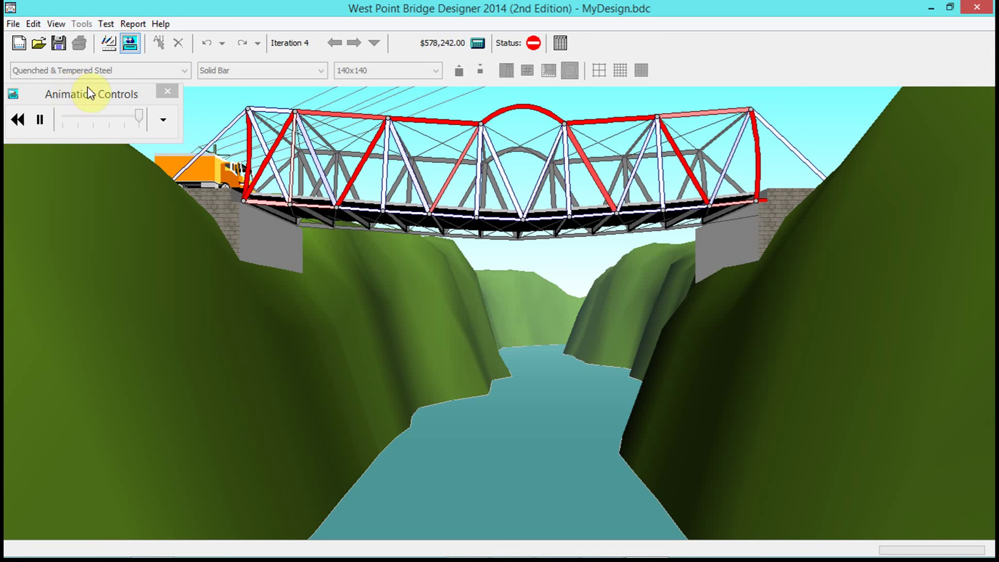
{"action": "left_click", "coordinate": [110, 42]}
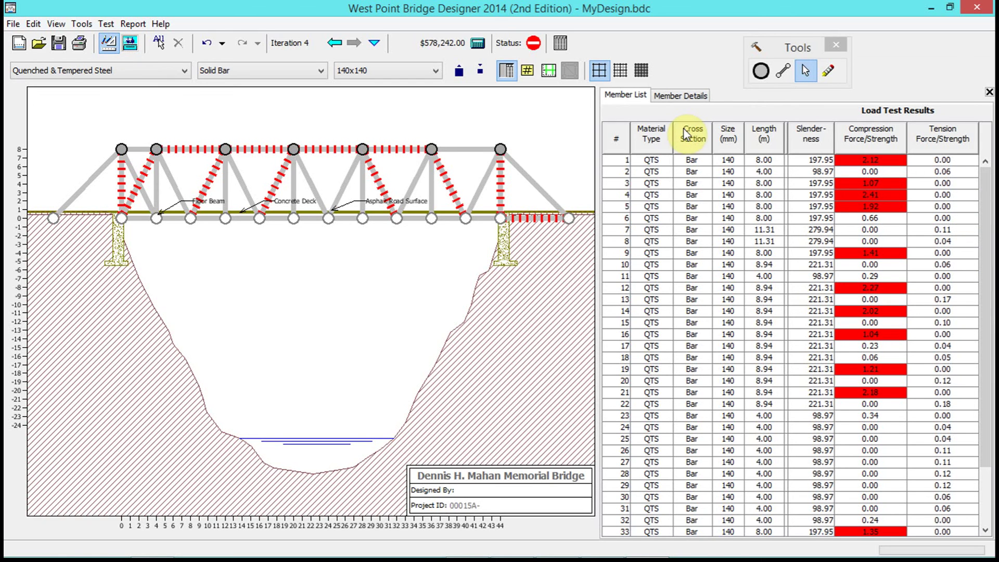
Step: Examine the compression force/strength results in the member list for the overloaded end vertical, top-chord and diagonal members
{"action": "scroll", "coordinate": [989, 276], "scroll_direction": "down", "scroll_amount": 2}
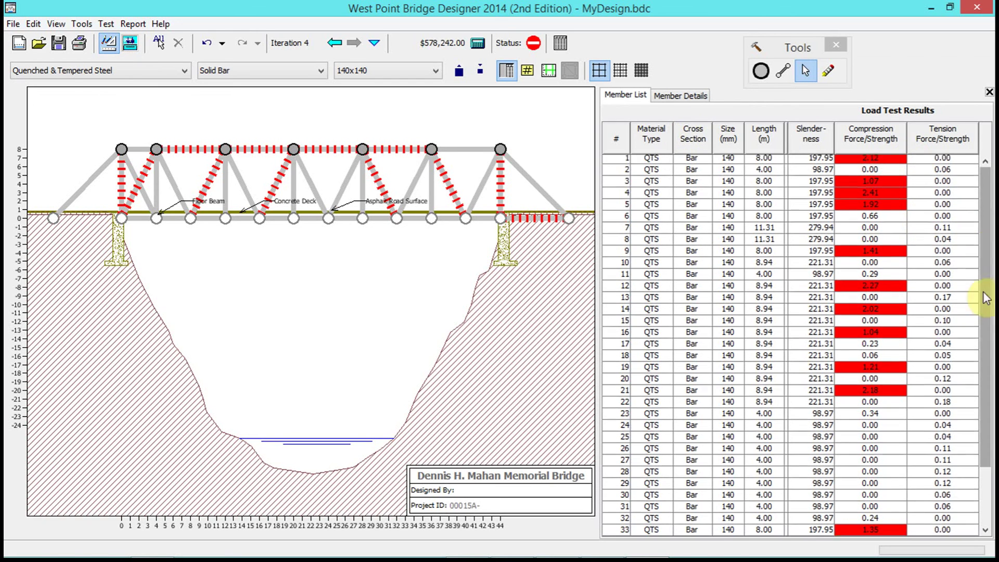
{"action": "left_click", "coordinate": [874, 184]}
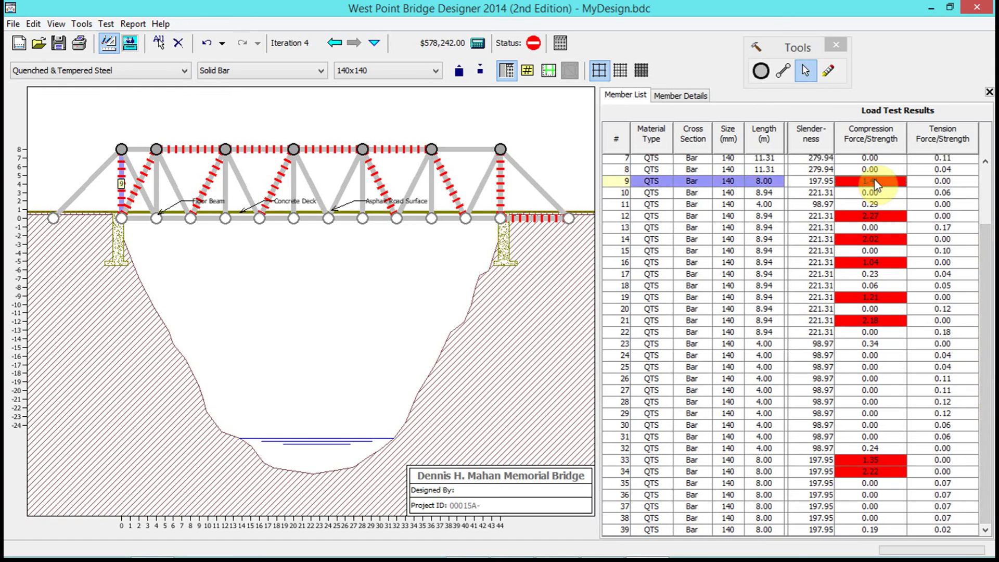
{"action": "left_click", "coordinate": [396, 151]}
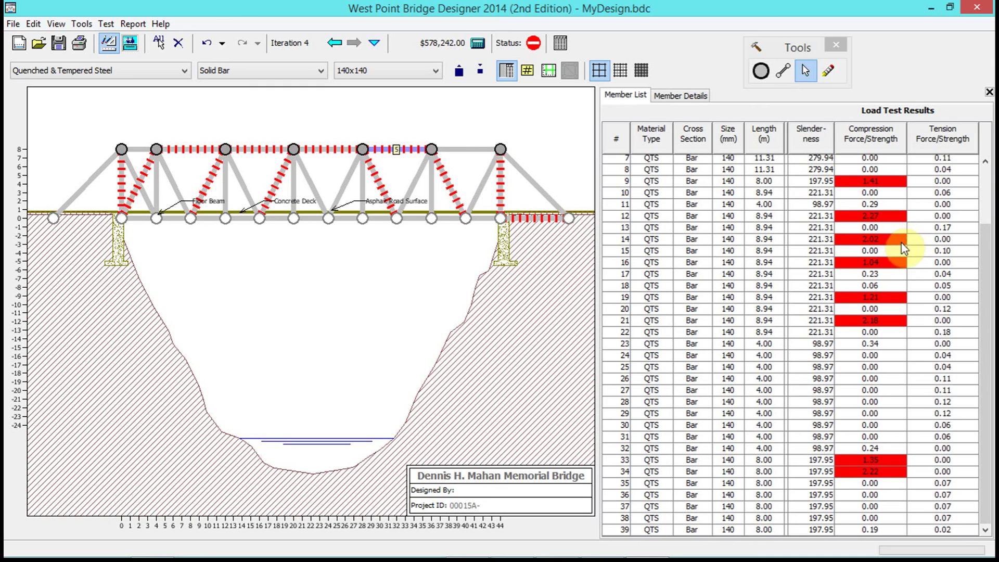
{"action": "left_click_drag", "start_coordinate": [980, 343], "coordinate": [988, 125]}
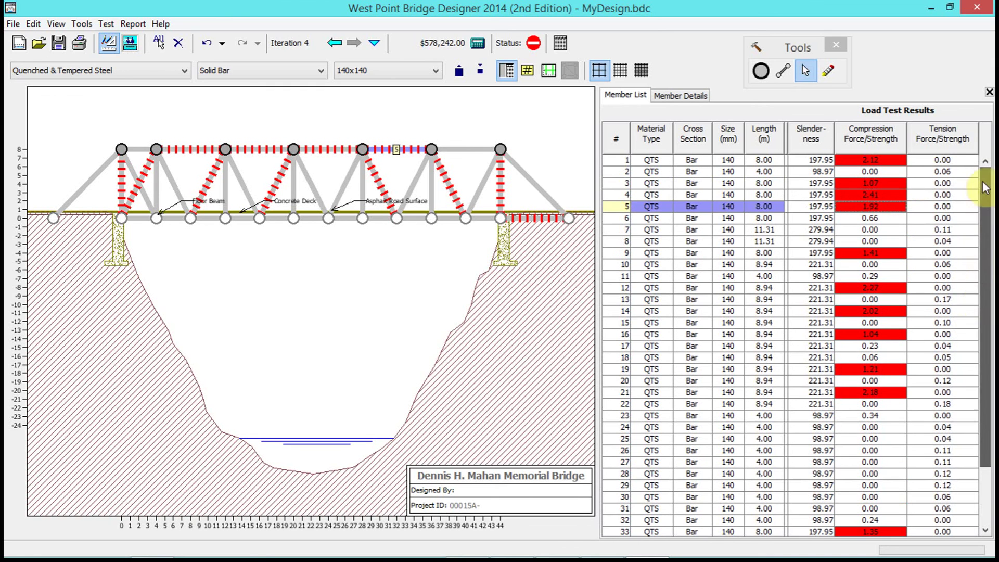
{"action": "left_click", "coordinate": [382, 188]}
{"action": "left_click", "coordinate": [311, 155]}
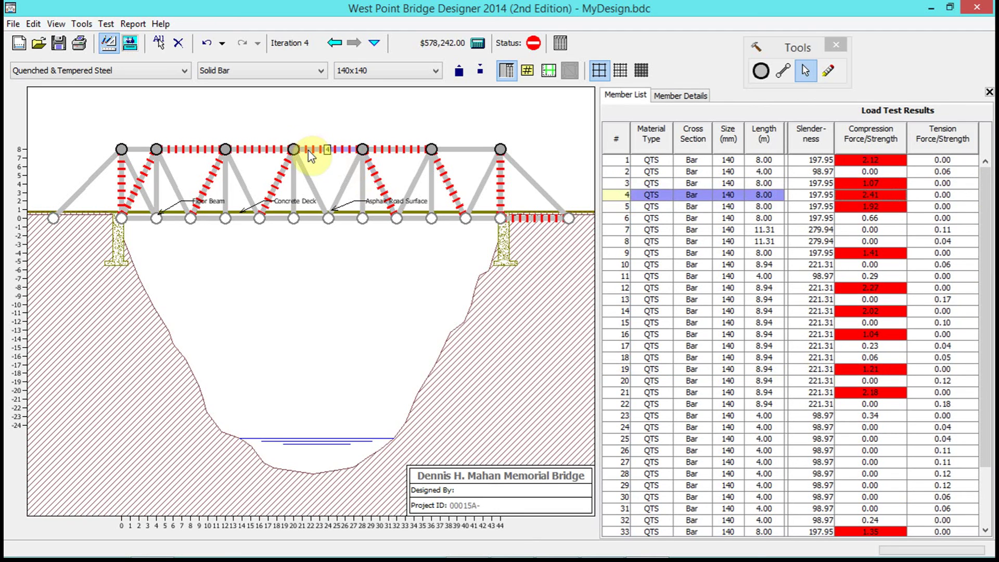
{"action": "left_click", "coordinate": [259, 151]}
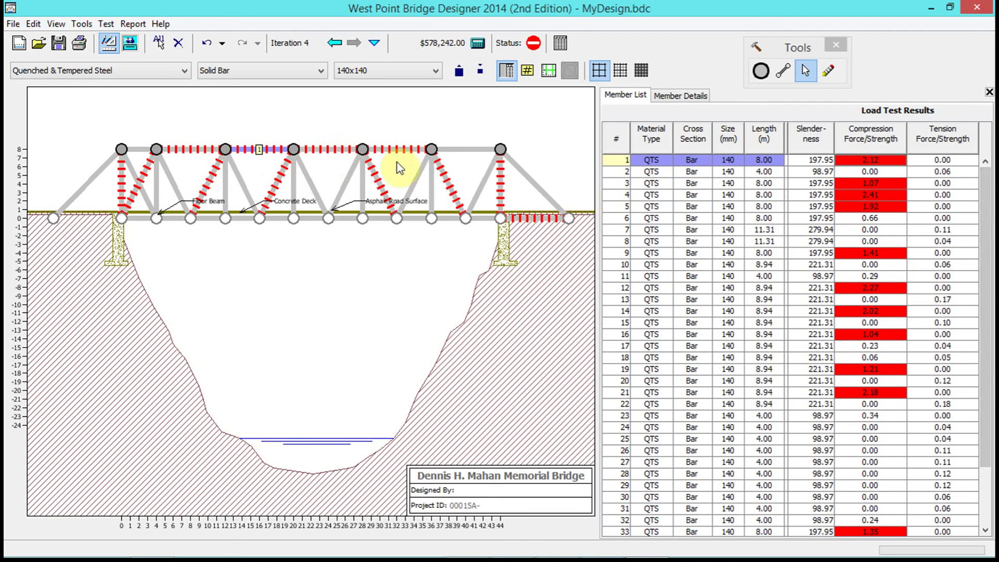
Step: Change the material of the top-chord member between (20, 8) and (28, 8) to Carbon Steel
{"action": "left_click", "coordinate": [321, 149]}
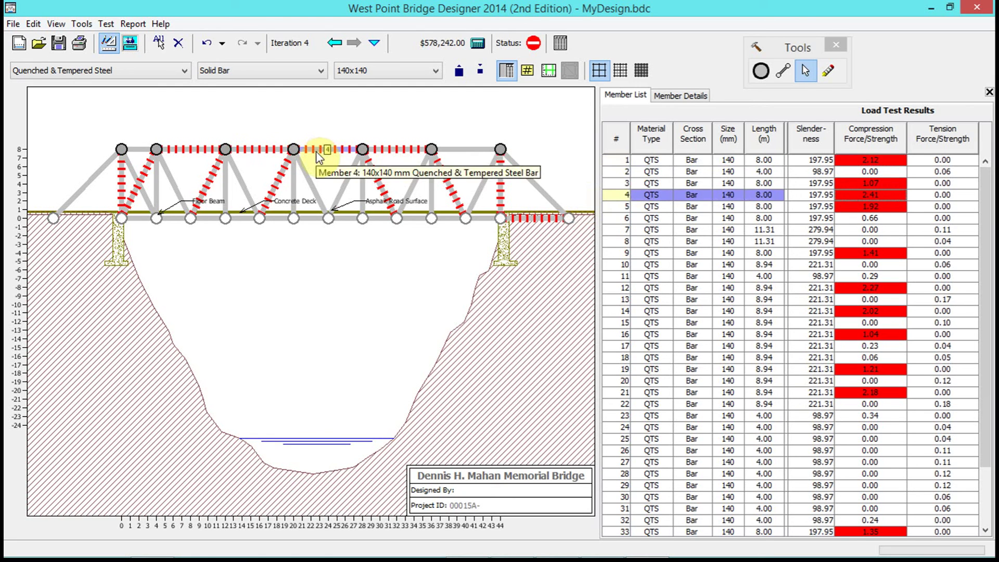
{"action": "left_click", "coordinate": [268, 73]}
{"action": "left_click", "coordinate": [160, 72]}
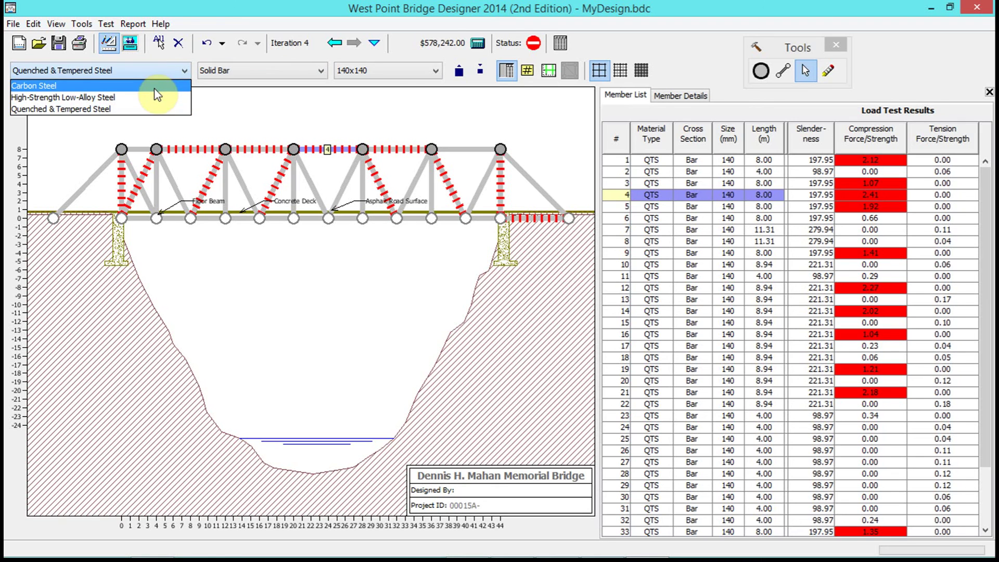
{"action": "left_click", "coordinate": [156, 83]}
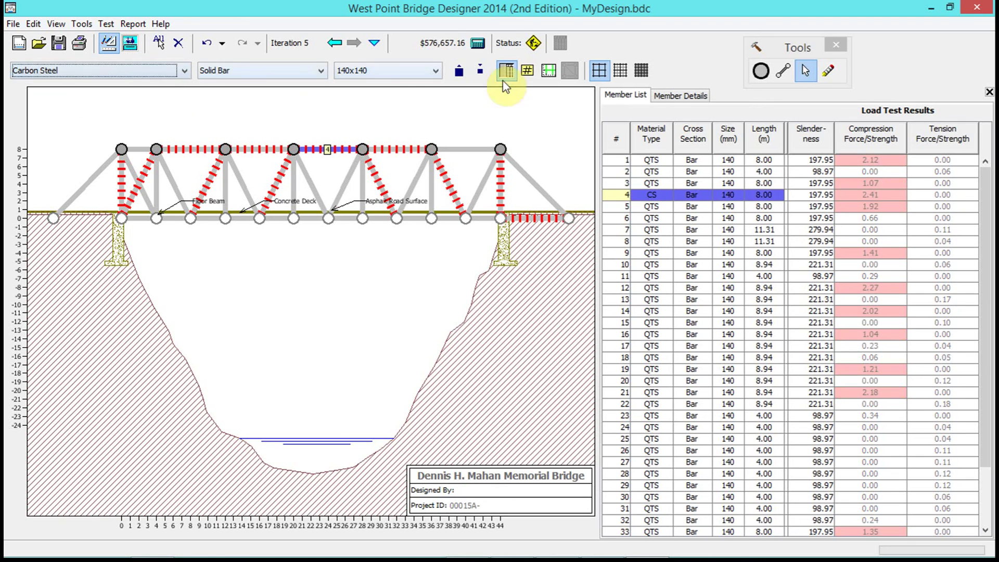
Step: Resize the top-chord member between (20, 8) and (28, 8) to 400x400 and run the load test, returning to the drawing board
{"action": "left_click", "coordinate": [400, 73]}
{"action": "left_click_drag", "start_coordinate": [440, 135], "coordinate": [435, 167]}
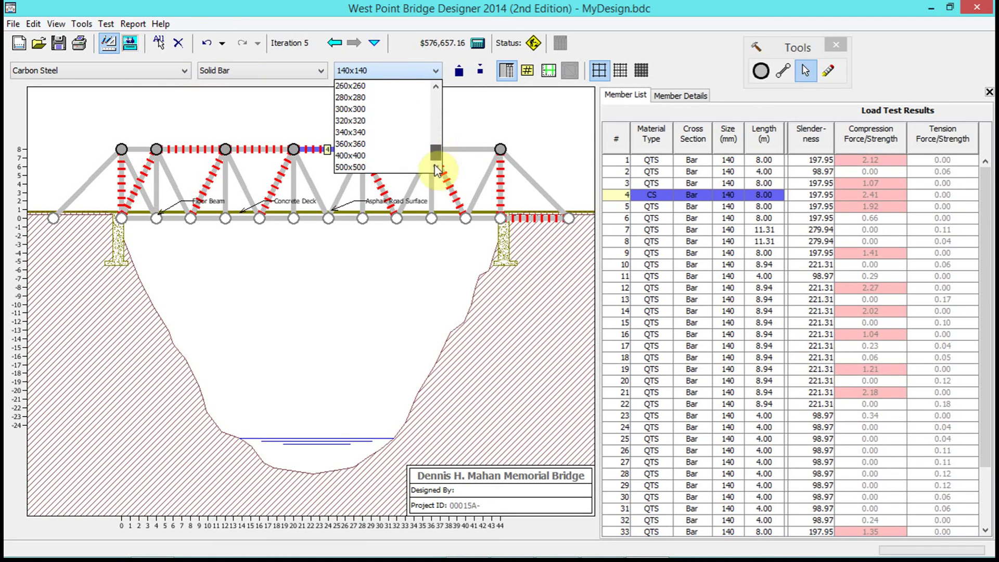
{"action": "left_click", "coordinate": [423, 155]}
{"action": "left_click", "coordinate": [270, 100]}
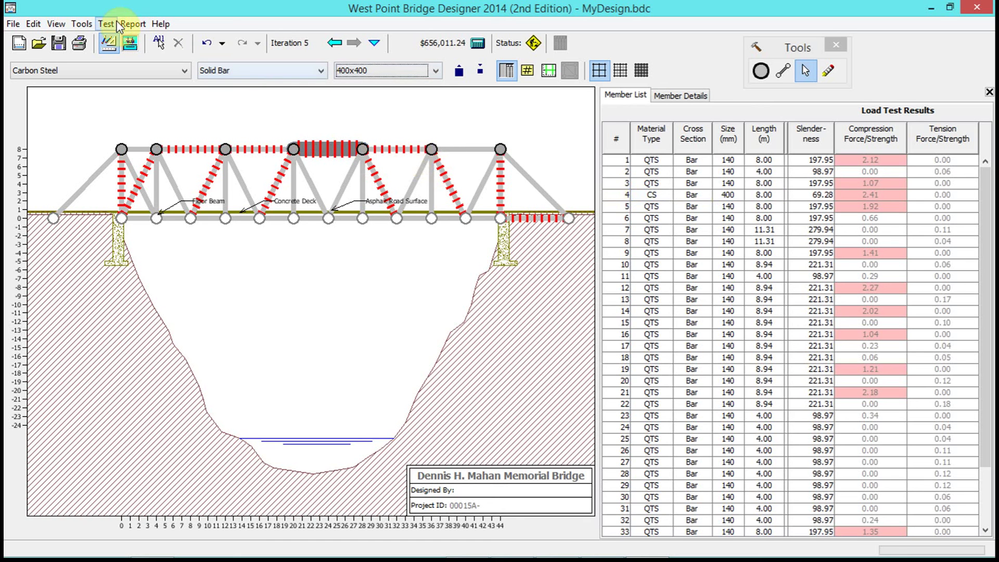
{"action": "left_click", "coordinate": [132, 43]}
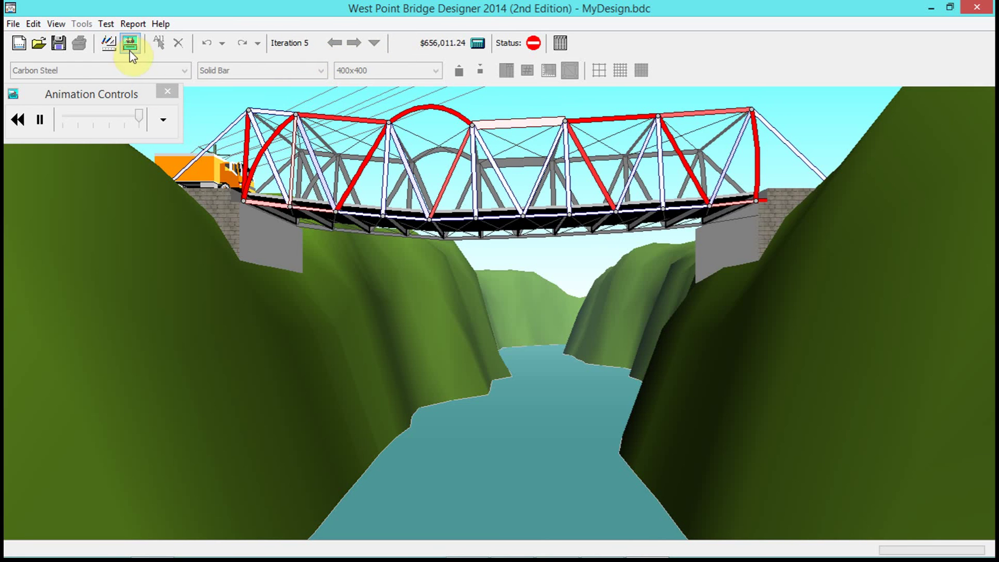
{"action": "left_click", "coordinate": [109, 46]}
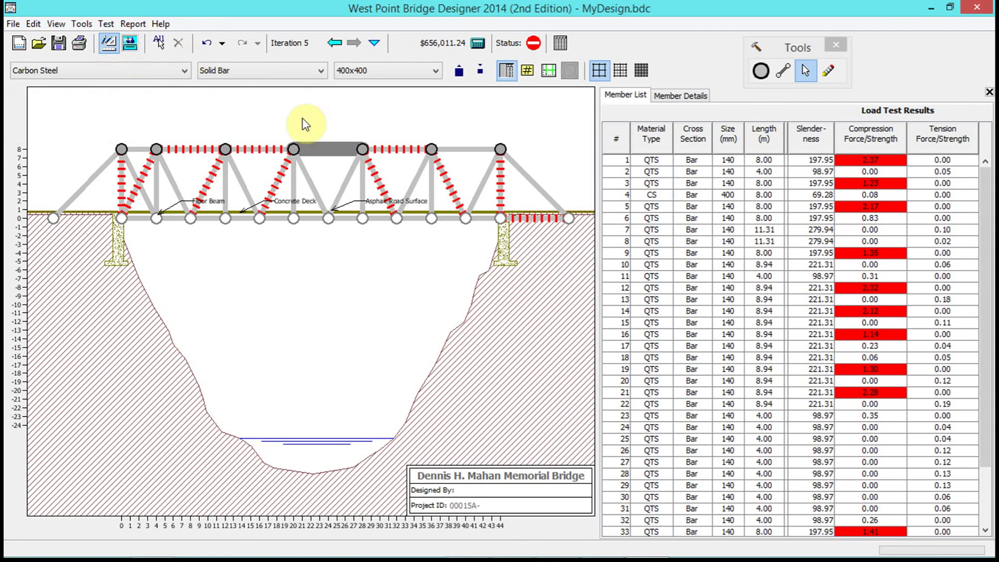
Step: Change the top-chord member between (12, 8) and (20, 8) to a 500x500 Carbon Steel bar
{"action": "left_click", "coordinate": [257, 152]}
{"action": "left_click", "coordinate": [341, 71]}
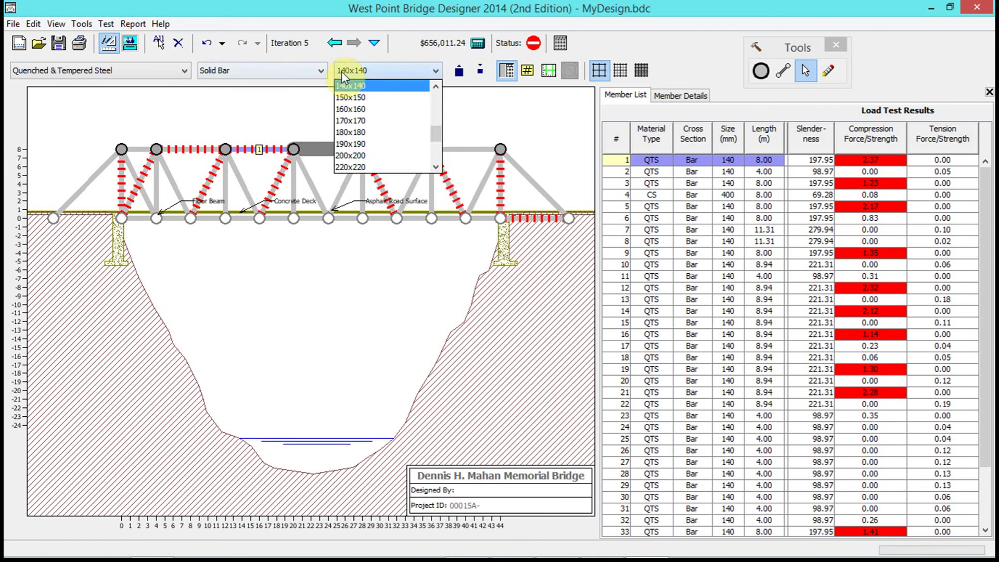
{"action": "left_click_drag", "start_coordinate": [437, 134], "coordinate": [439, 161]}
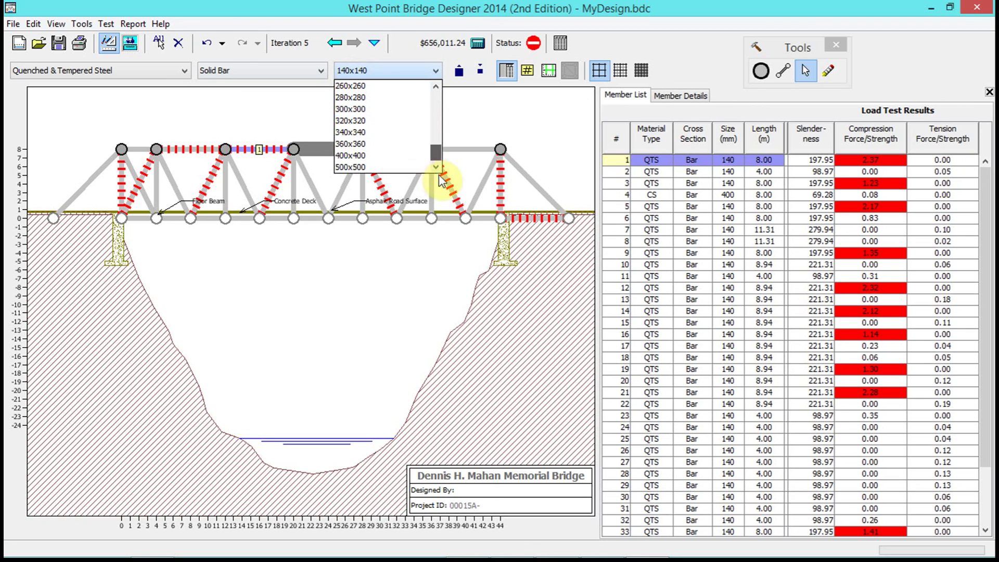
{"action": "left_click", "coordinate": [408, 165]}
{"action": "left_click", "coordinate": [157, 70]}
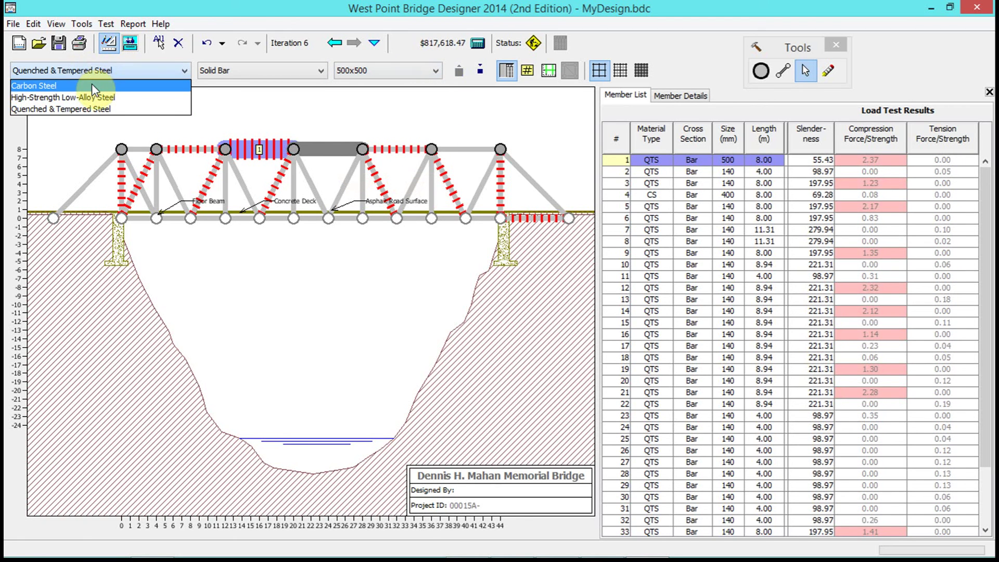
{"action": "left_click", "coordinate": [92, 83]}
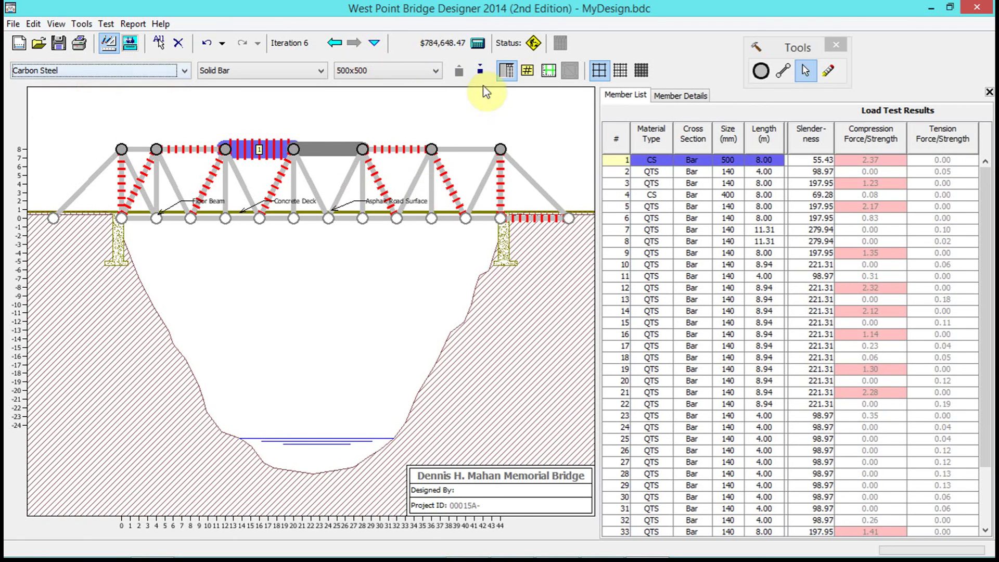
Step: Run the load test again, return to the drawing board and review the remaining overloaded members in the member list
{"action": "left_click", "coordinate": [129, 43]}
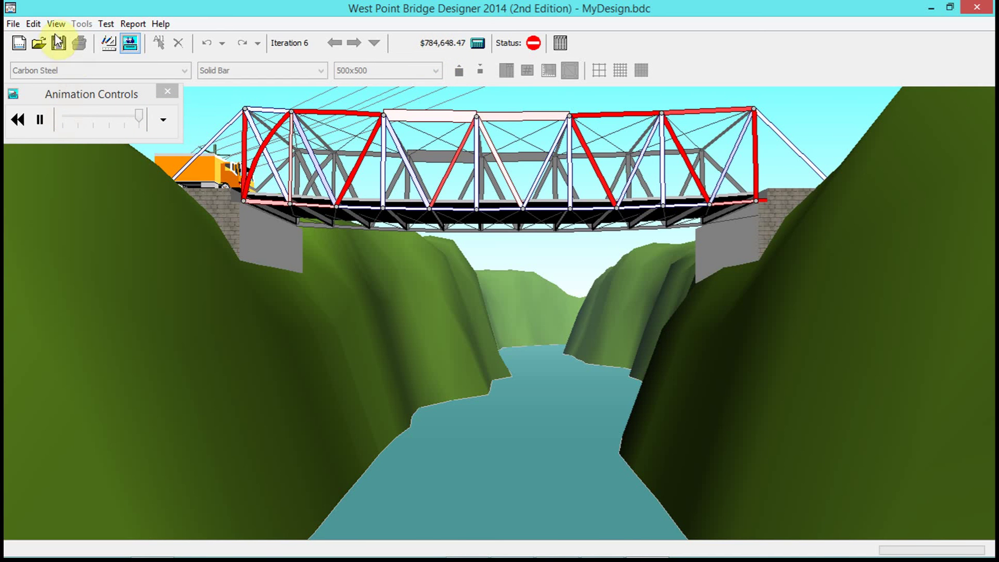
{"action": "left_click", "coordinate": [108, 42]}
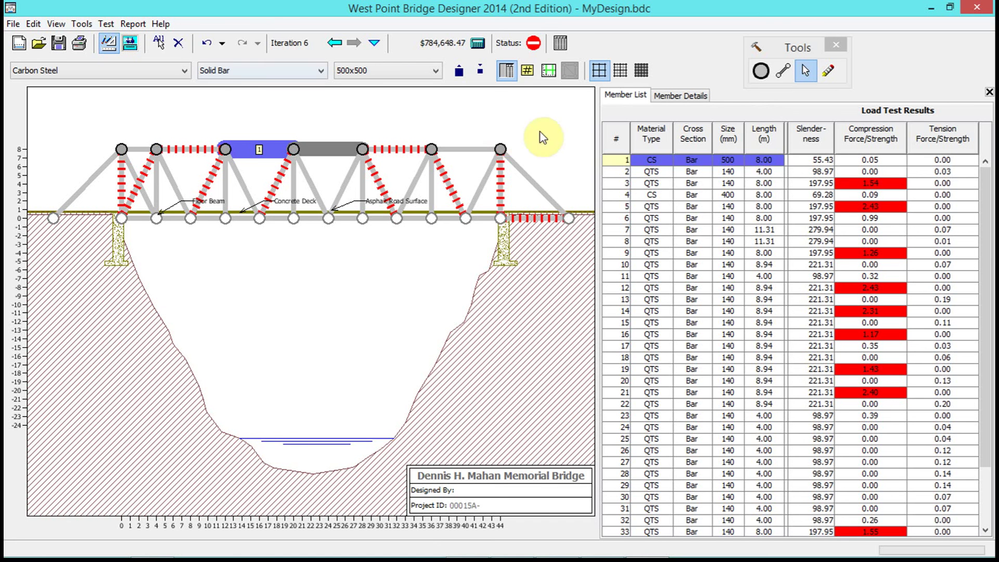
{"action": "left_click_drag", "start_coordinate": [993, 226], "coordinate": [990, 374]}
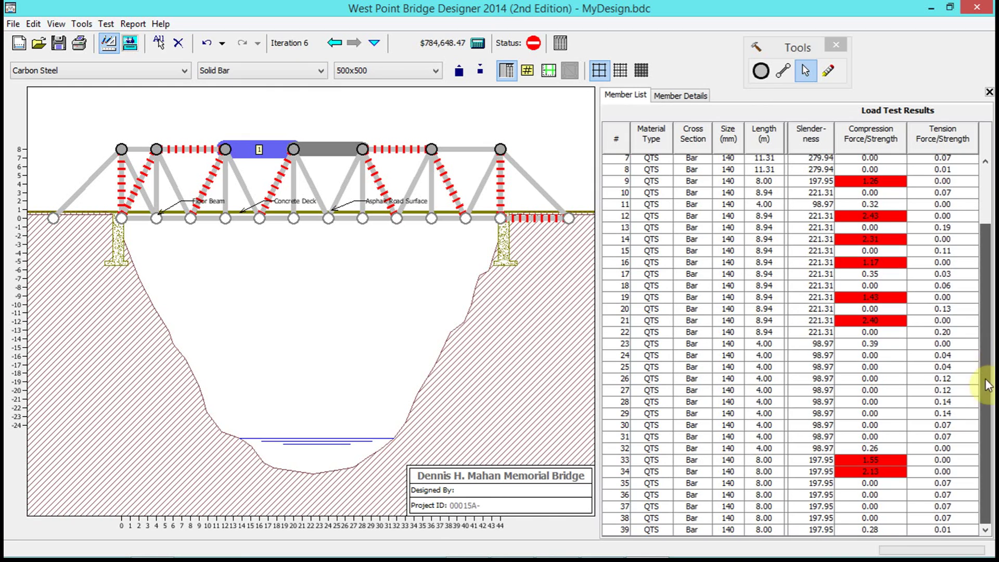
Step: Examine the material, dimension, cost and strength-versus-length details of the overloaded top-chord and diagonal members and the 400x400 top-chord member
{"action": "left_click", "coordinate": [670, 103]}
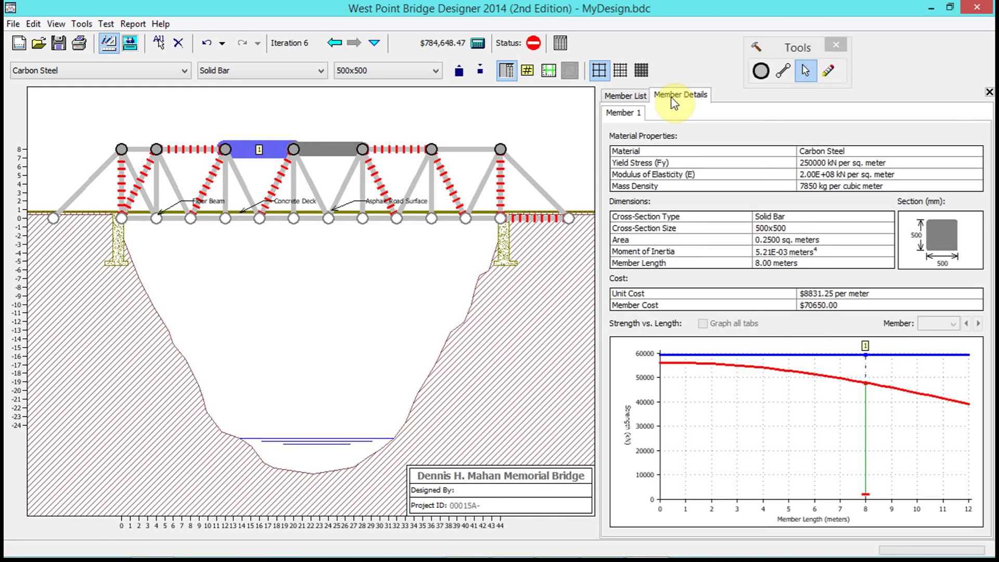
{"action": "left_click", "coordinate": [398, 151]}
{"action": "left_click", "coordinate": [378, 177]}
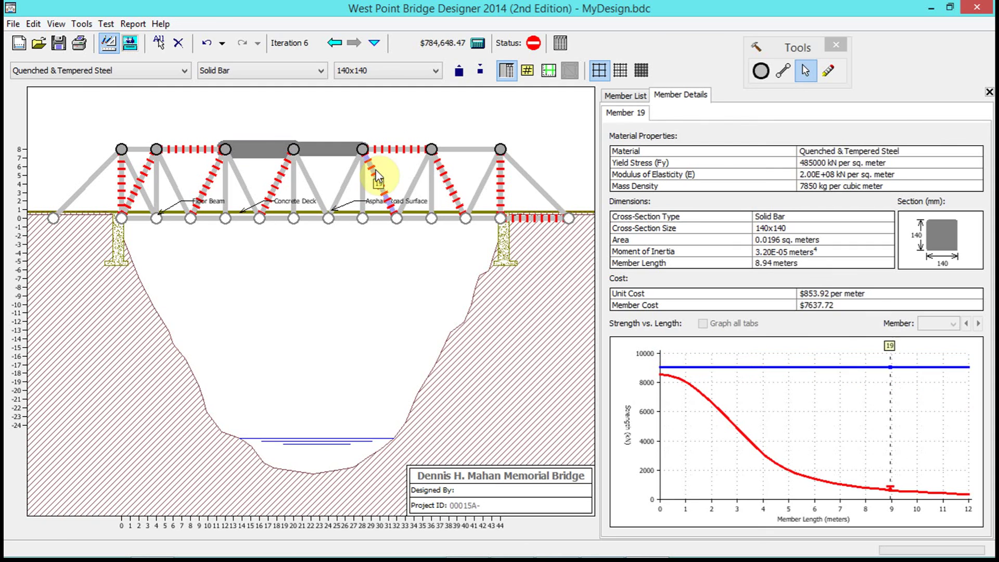
{"action": "left_click", "coordinate": [397, 150]}
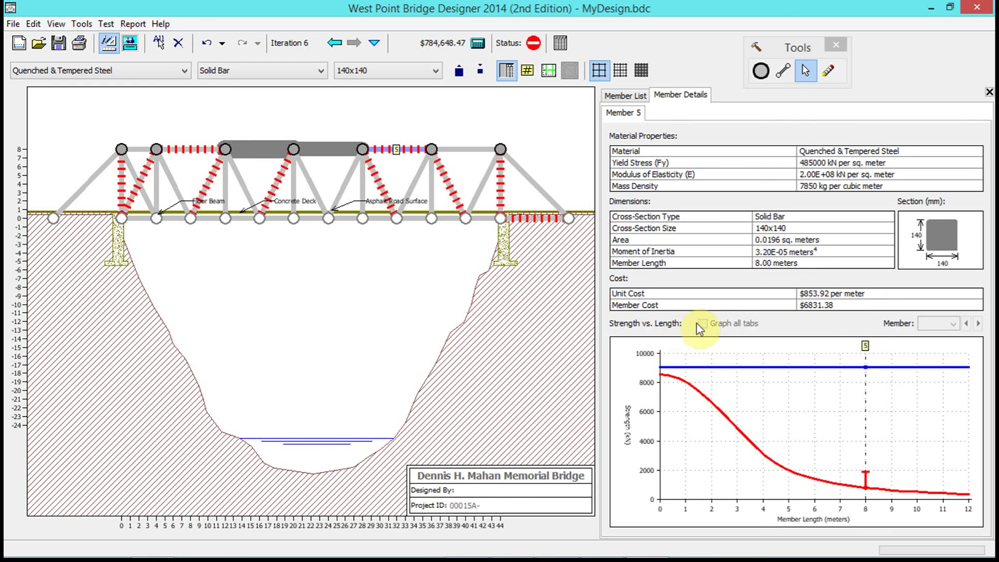
{"action": "left_click", "coordinate": [202, 152]}
{"action": "left_click", "coordinate": [219, 195]}
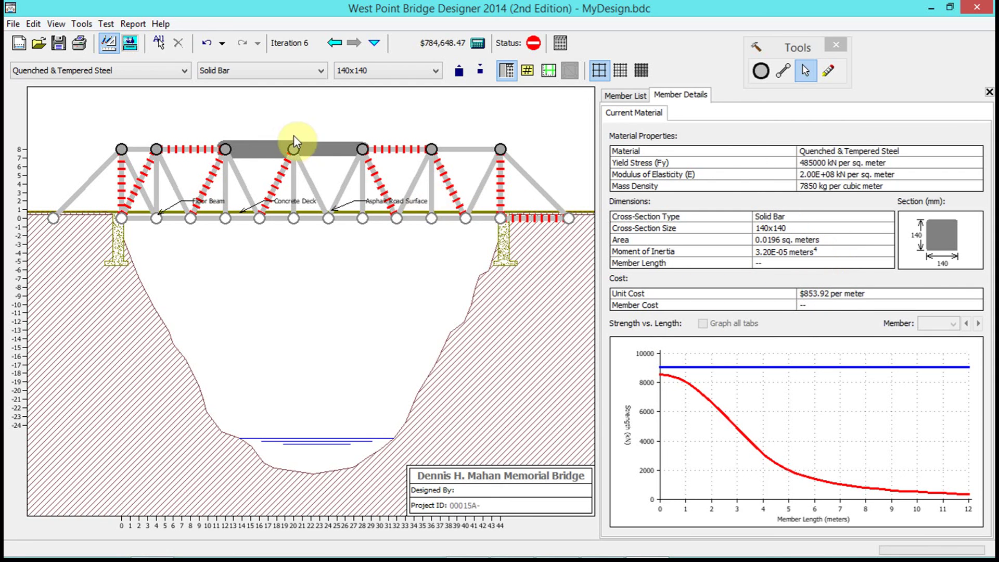
{"action": "left_click", "coordinate": [326, 150]}
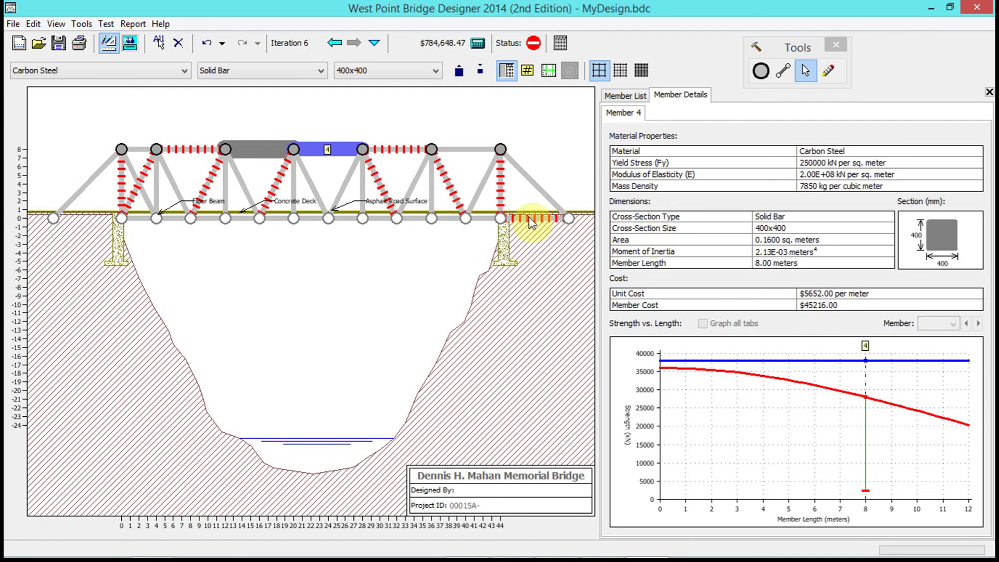
{"action": "left_click", "coordinate": [380, 178]}
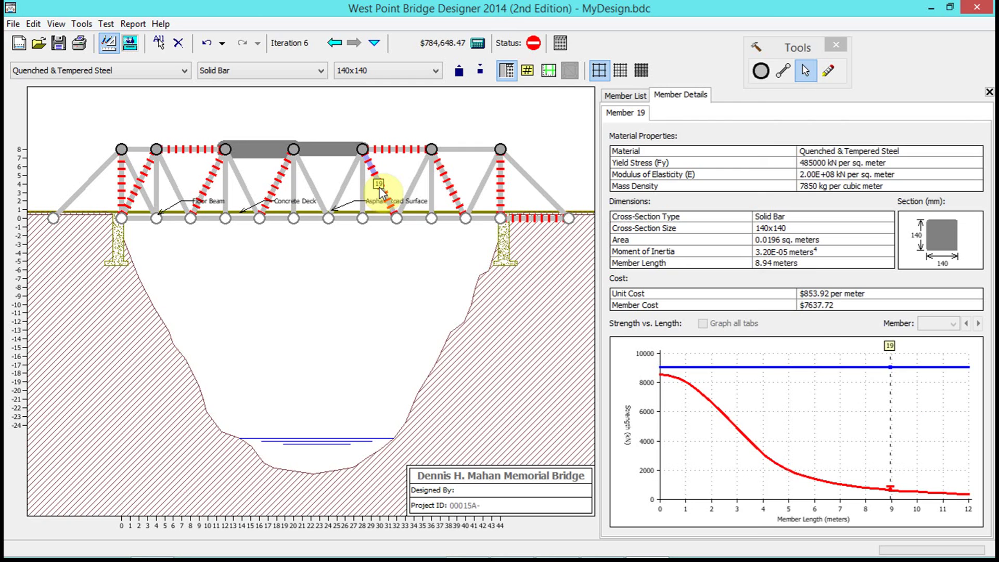
{"action": "left_click", "coordinate": [469, 197]}
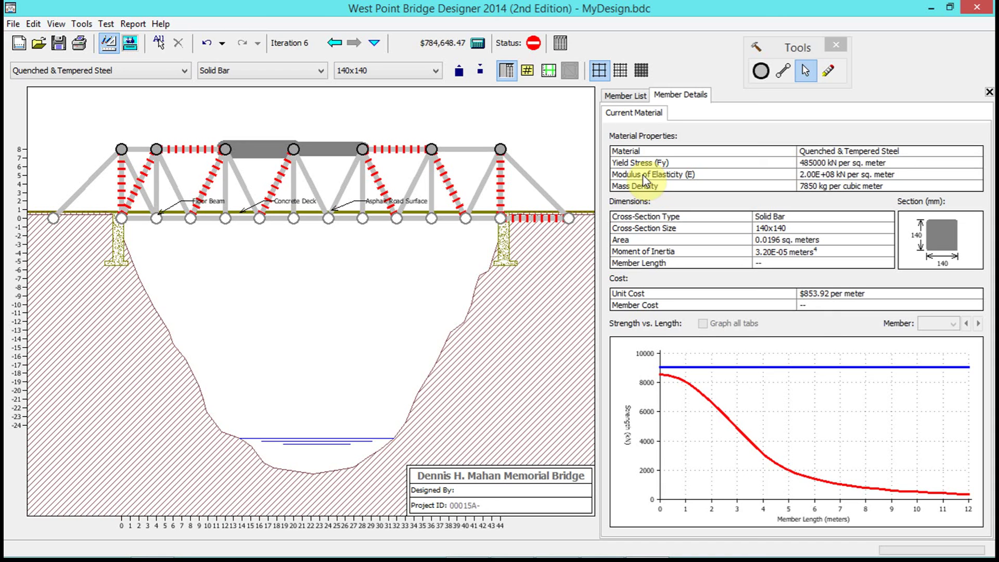
{"action": "mouse_move", "coordinate": [684, 557]}
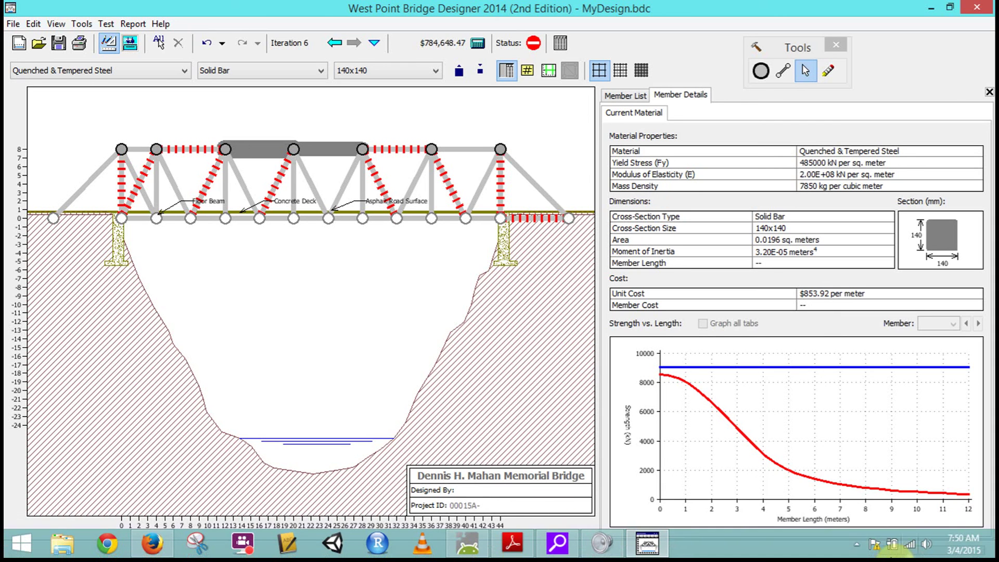
{"action": "left_click", "coordinate": [857, 544]}
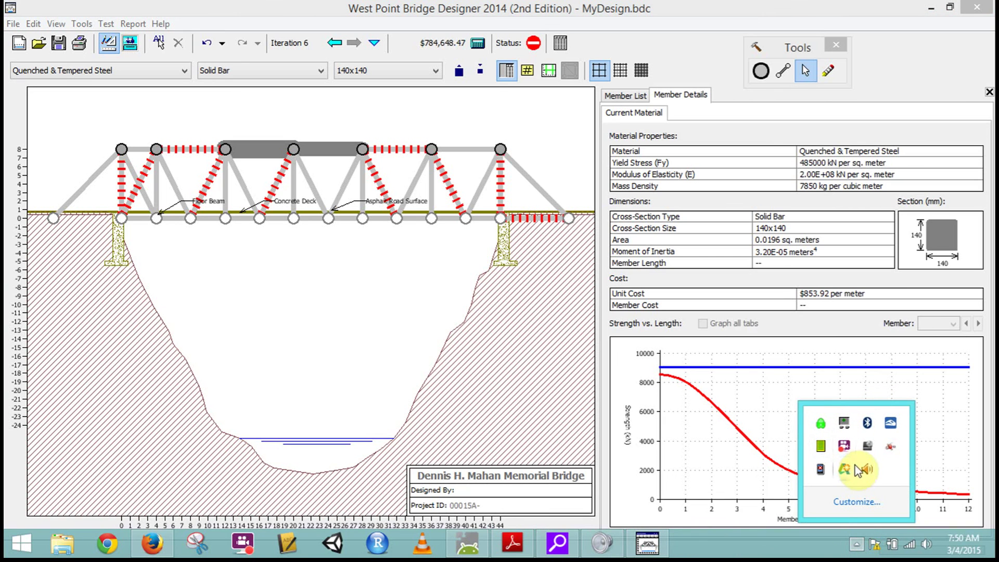